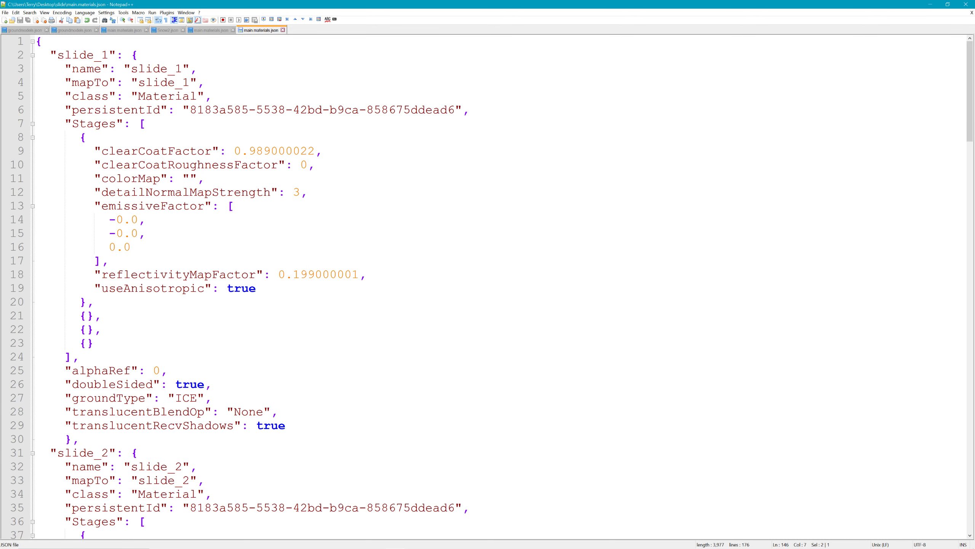
Inspect the empty colorMap value line in main.materials.json
left_click(190, 179)
key("shift+End")
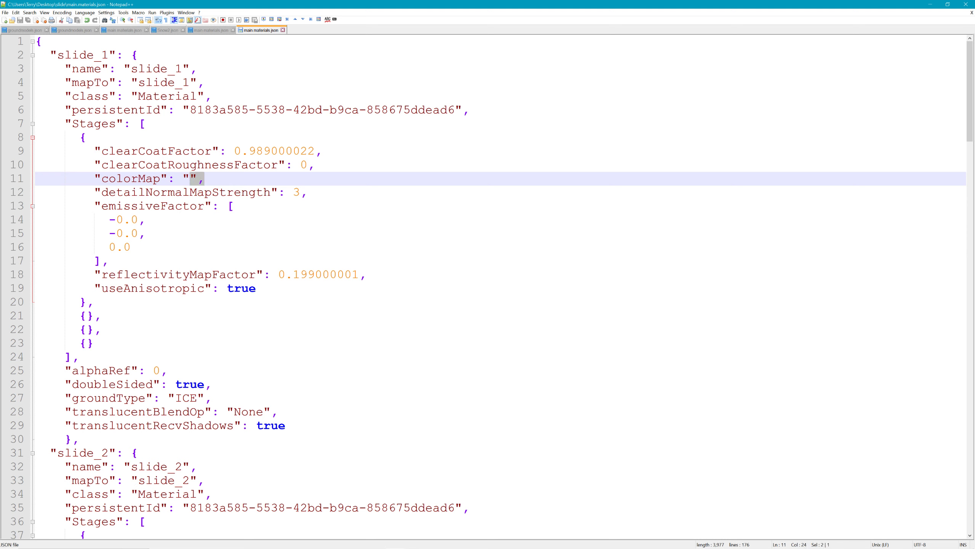
key("Left")
key("shift+End")
triple_click(190, 179)
left_click(190, 179)
Scroll through the groundType ICE entries, then minimize Notepad++ to reveal Blender
scroll(190, 181, "down", 15)
scroll(190, 180, "down", 7)
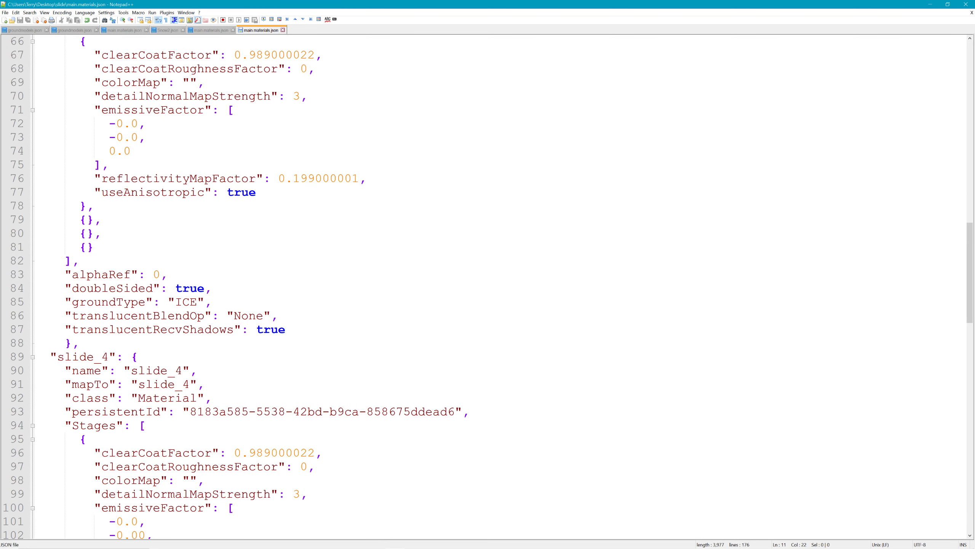
left_click_drag(176, 302, 198, 302)
scroll(487, 286, "down", 7)
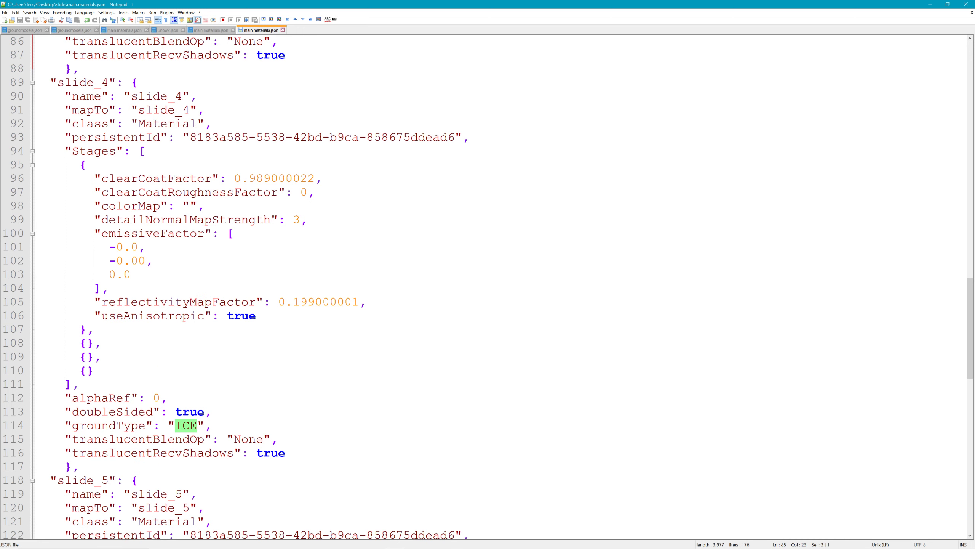
scroll(488, 286, "down", 5)
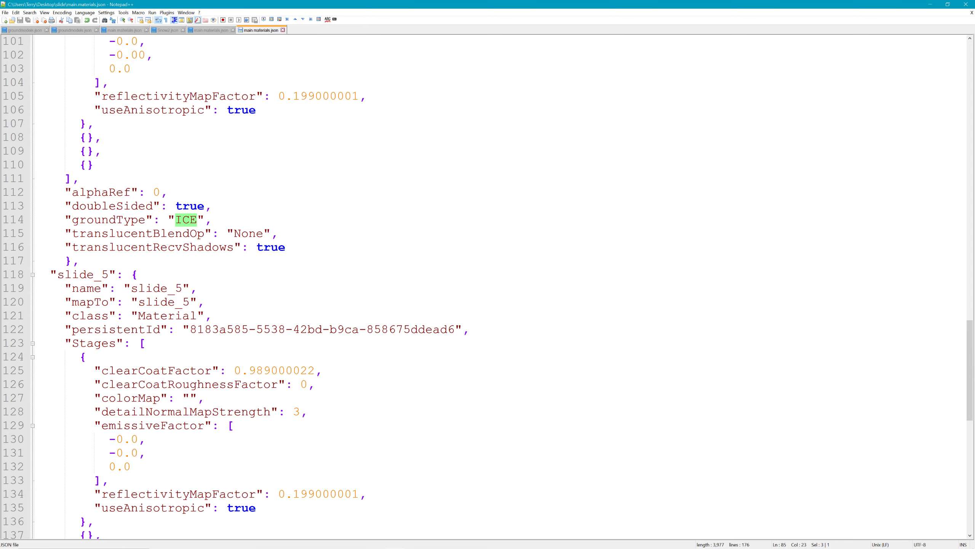
scroll(487, 286, "down", 13)
scroll(487, 286, "up", 7)
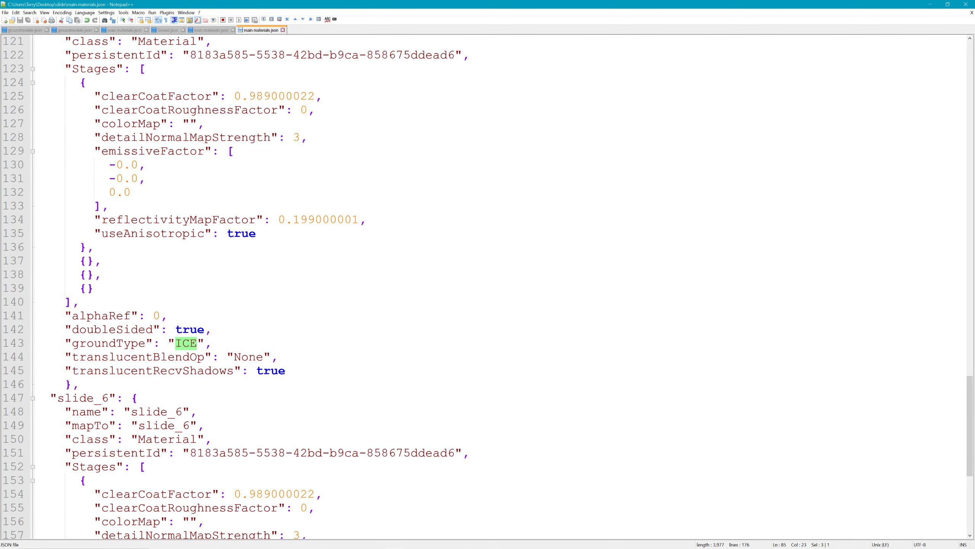
scroll(488, 286, "up", 20)
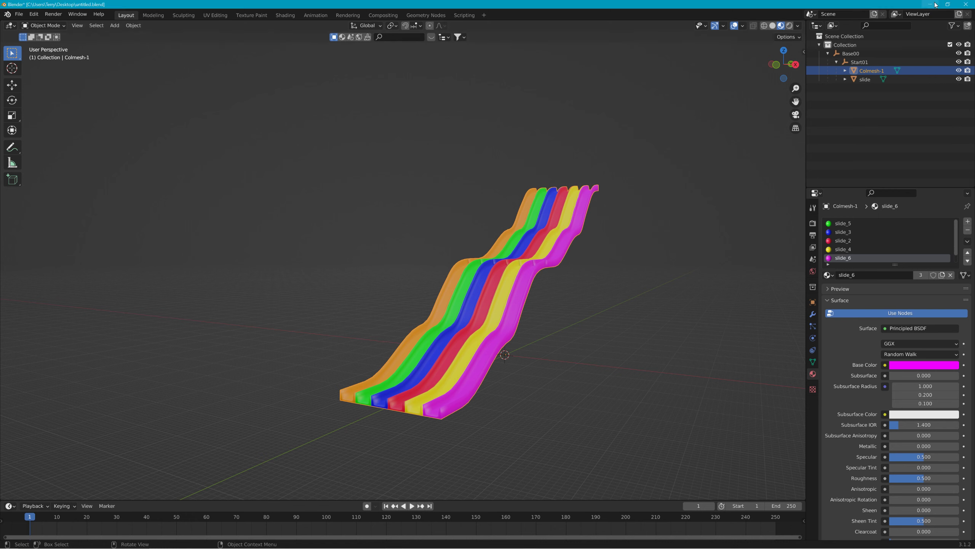
left_click(930, 3)
Minimize Blender, close the Asset Browser, and run Edit > Rebuild Collision
left_click(930, 3)
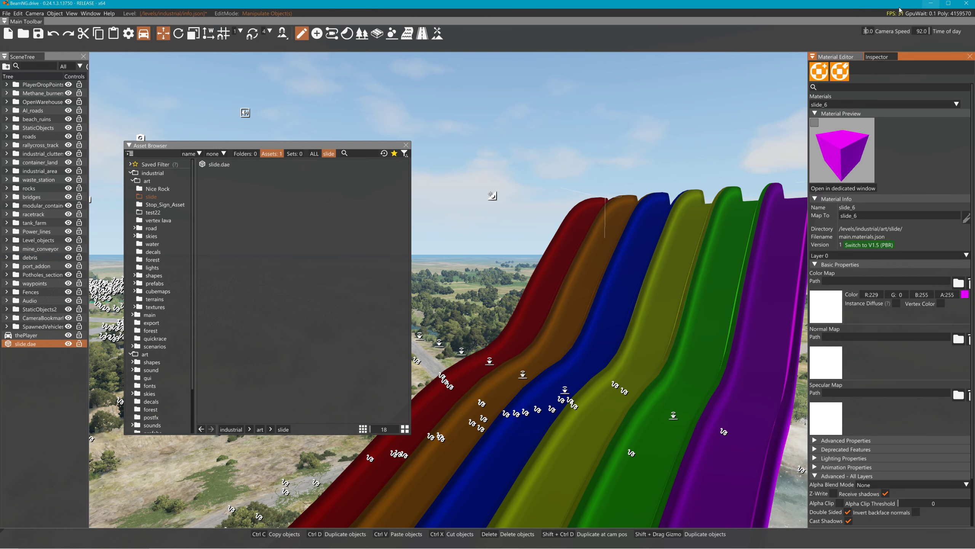
left_click(407, 144)
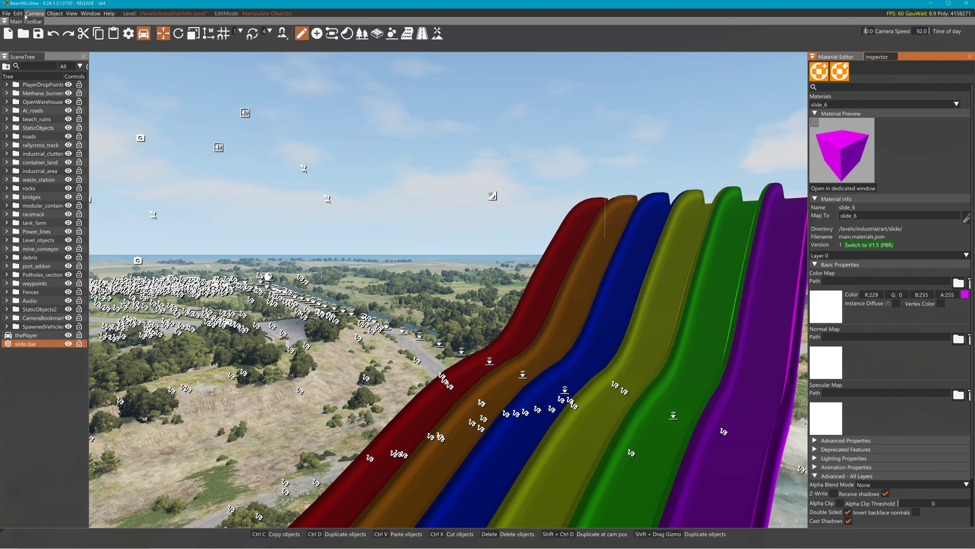
left_click(25, 14)
left_click(19, 14)
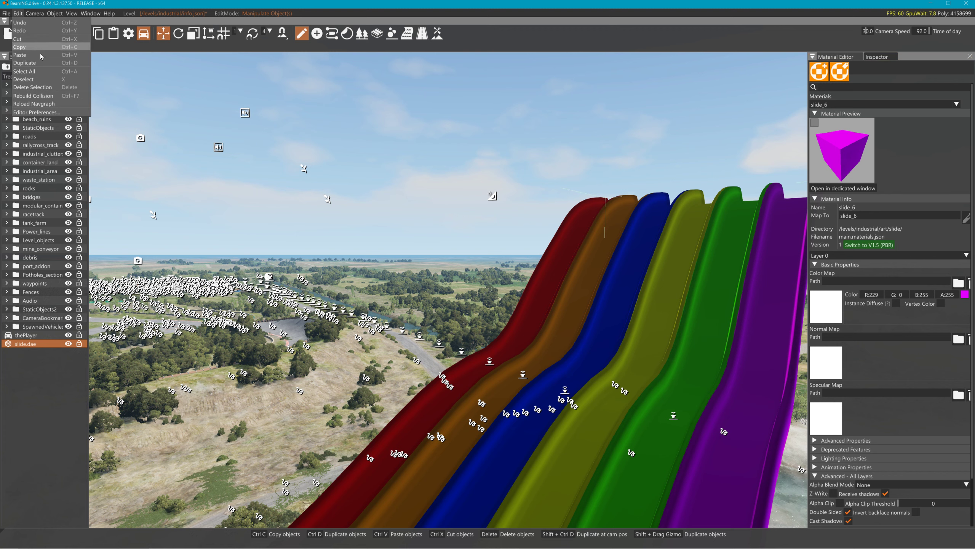
left_click(53, 95)
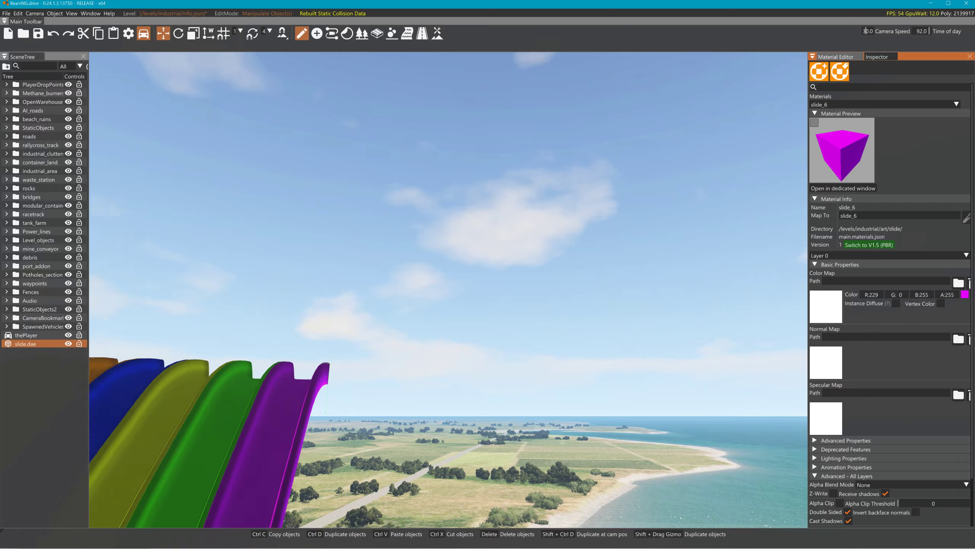
Fly the camera back to frame the rainbow slides
key("w")
right_click_drag(448, 290, 112, 472)
key("s")
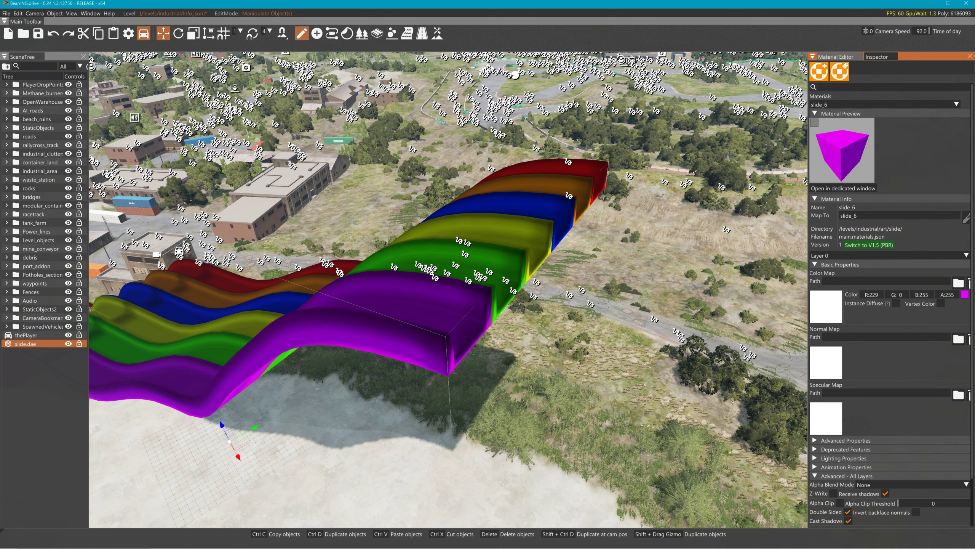
Add two trial mesh roads, delete both, then select thePlayer in the SceneTree
left_click(377, 34)
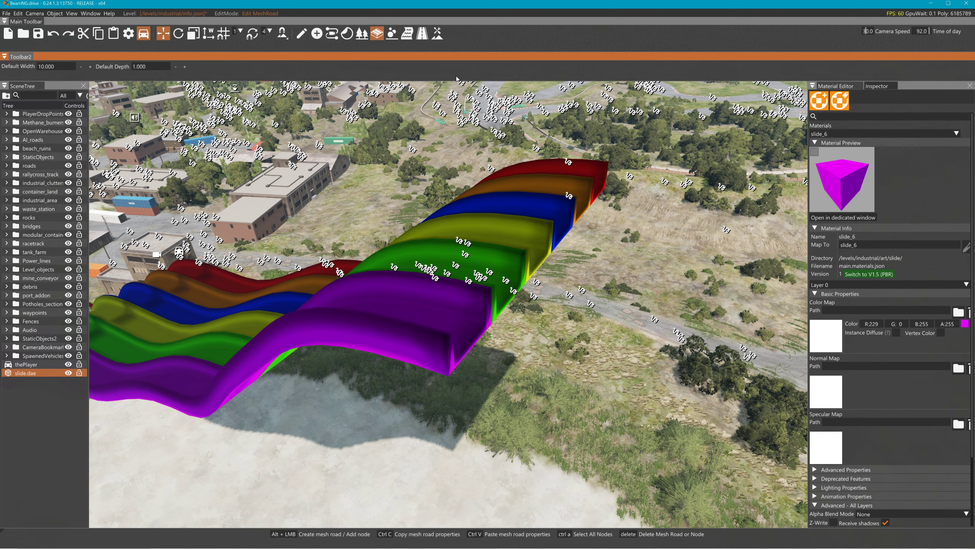
left_click(747, 358, "alt")
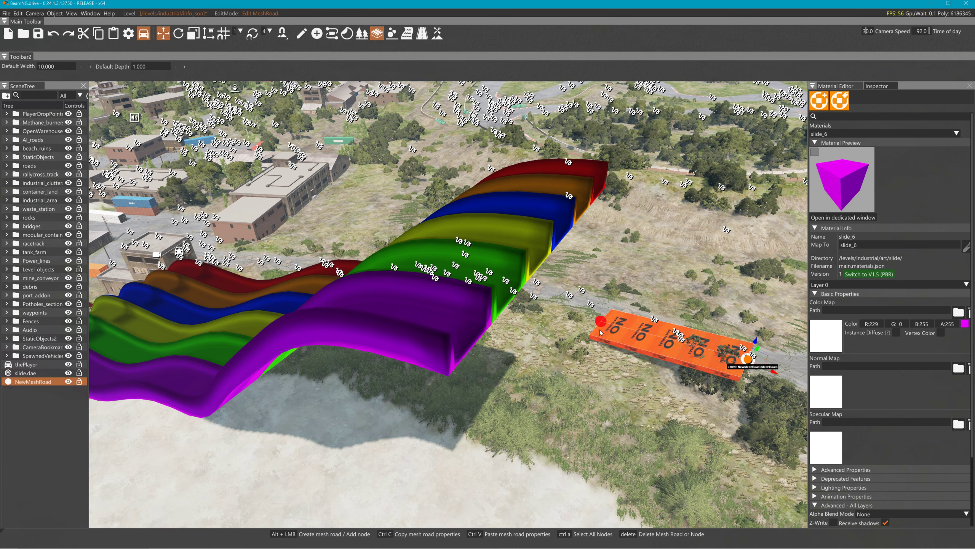
key("Delete")
left_click(545, 273, "alt")
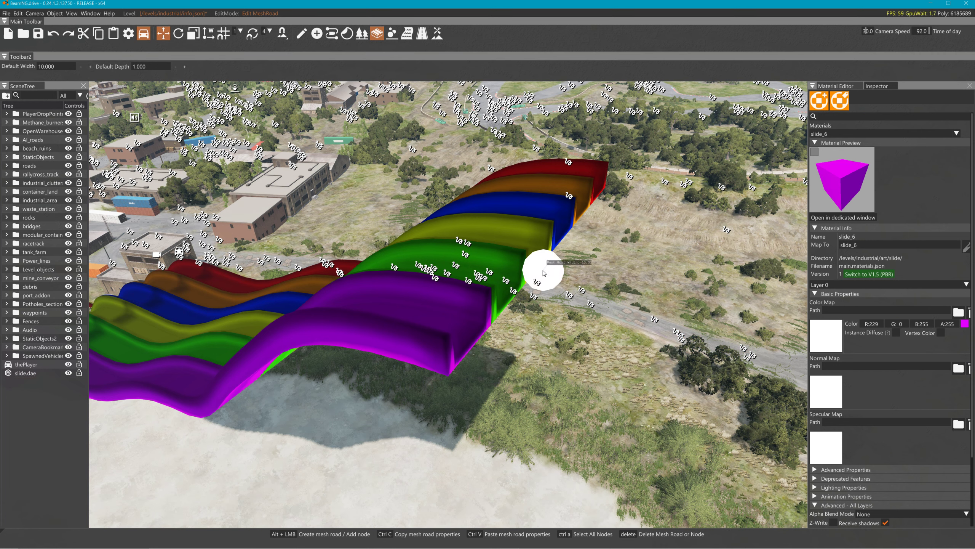
key("Delete")
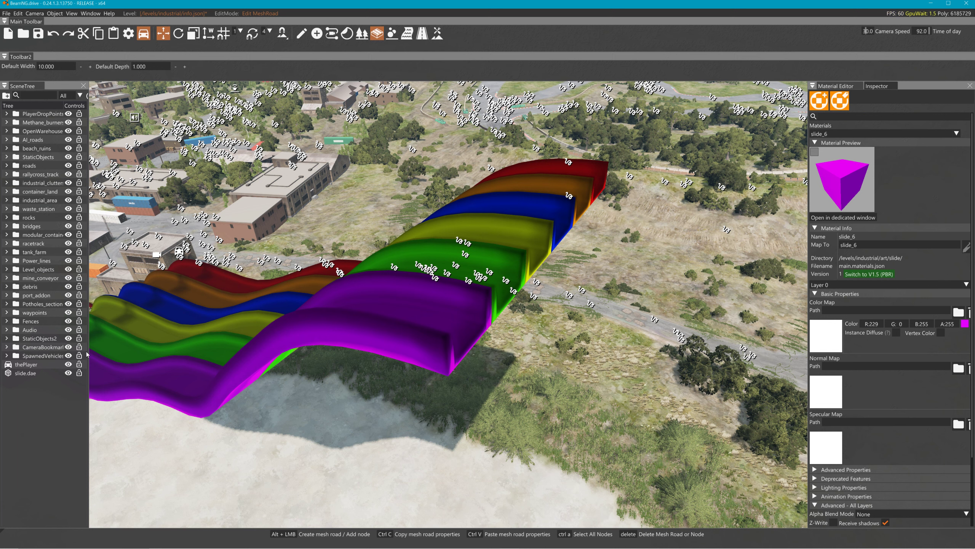
left_click(48, 366)
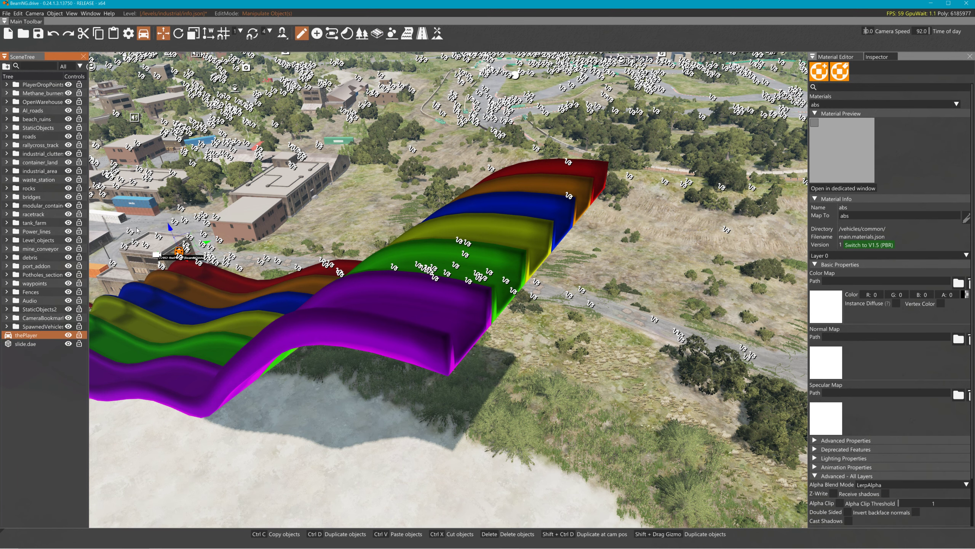
Lift thePlayer pickup onto the slides and drag it down the ramp
left_click_drag(174, 232, 520, 224)
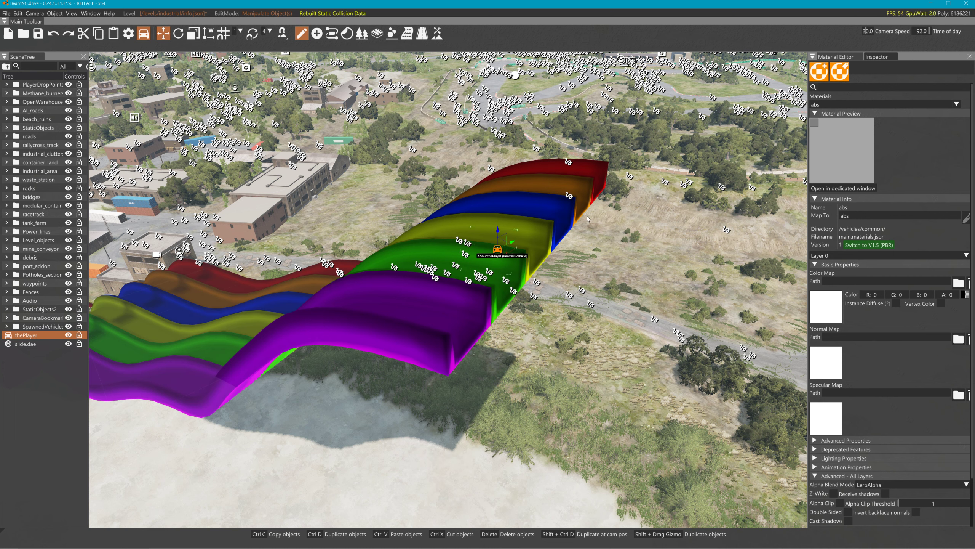
left_click(18, 13)
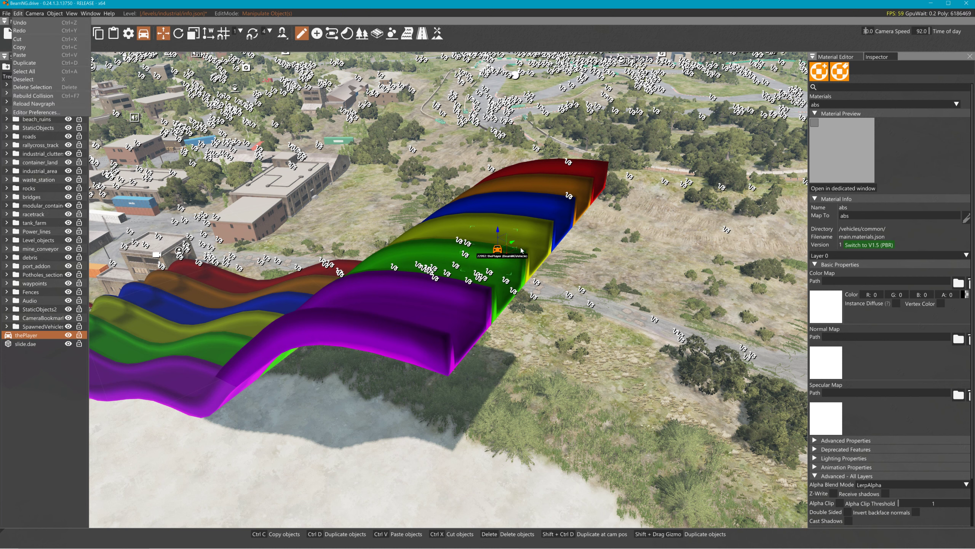
left_click(500, 247)
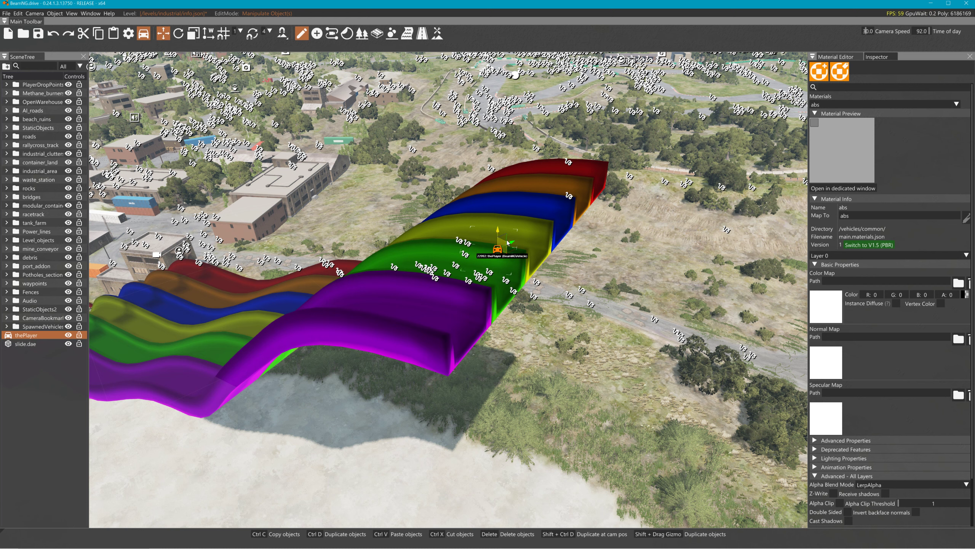
left_click_drag(513, 242, 423, 330)
key("e")
key("w")
key("a")
right_click_drag(422, 329, 461, 362)
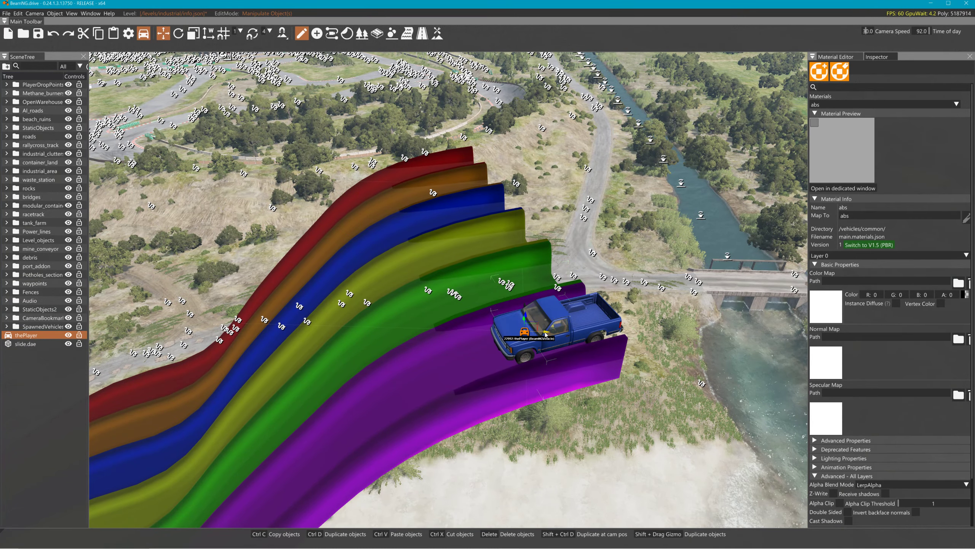
Settle the pickup into the purple lane, inspect it from several angles, then switch to Blender
left_click_drag(546, 334, 514, 323)
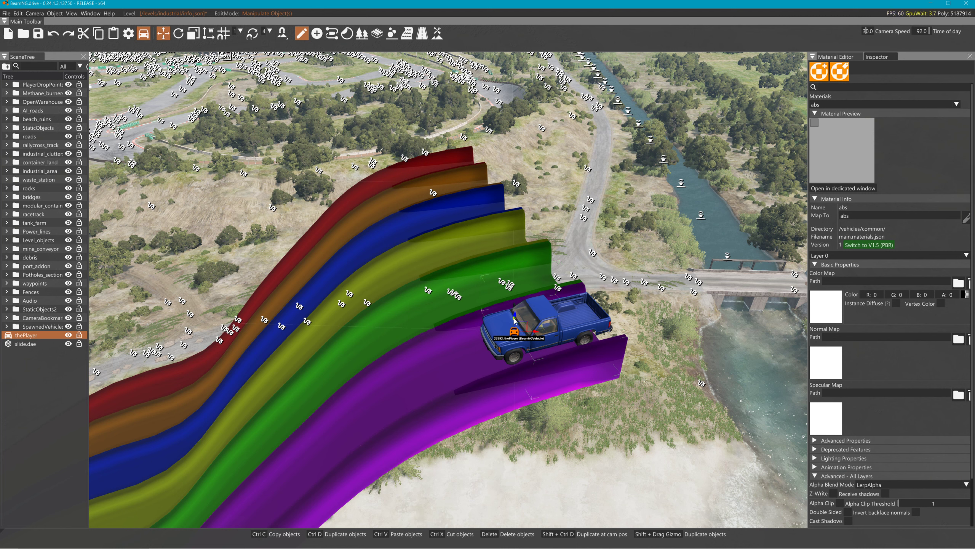
left_click_drag(513, 323, 513, 327)
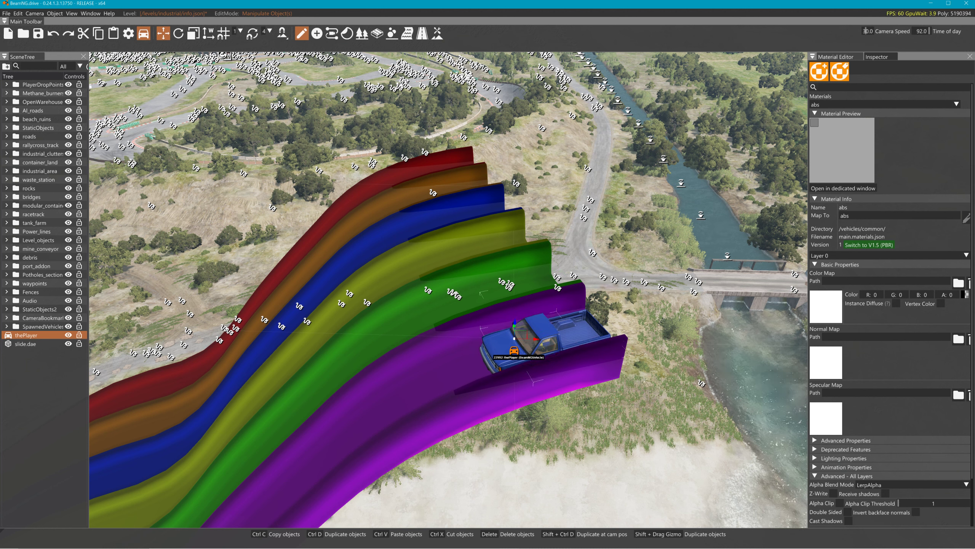
right_click_drag(487, 290, 587, 264)
key("w")
key("a")
key("s")
right_click_drag(757, 434, 761, 407)
key("w")
key("s")
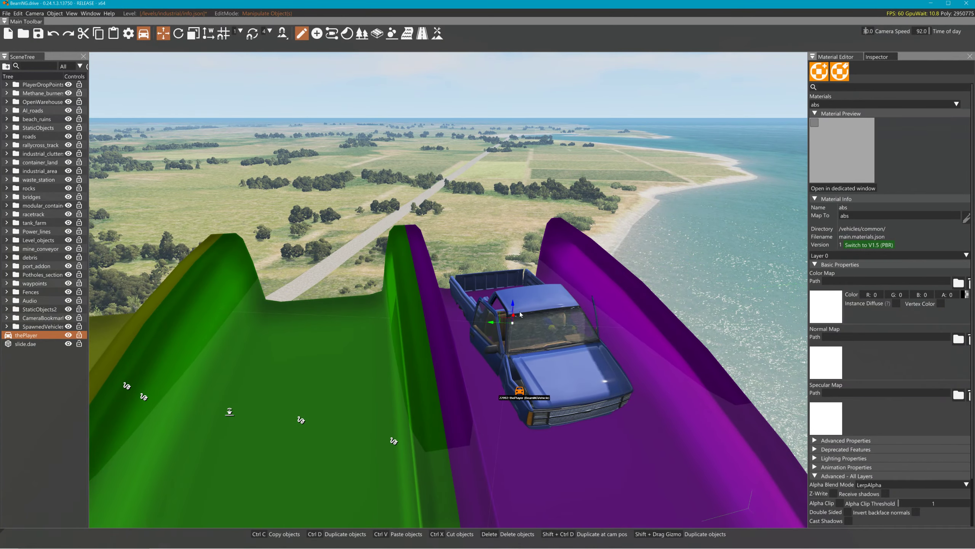
left_click_drag(513, 304, 517, 244)
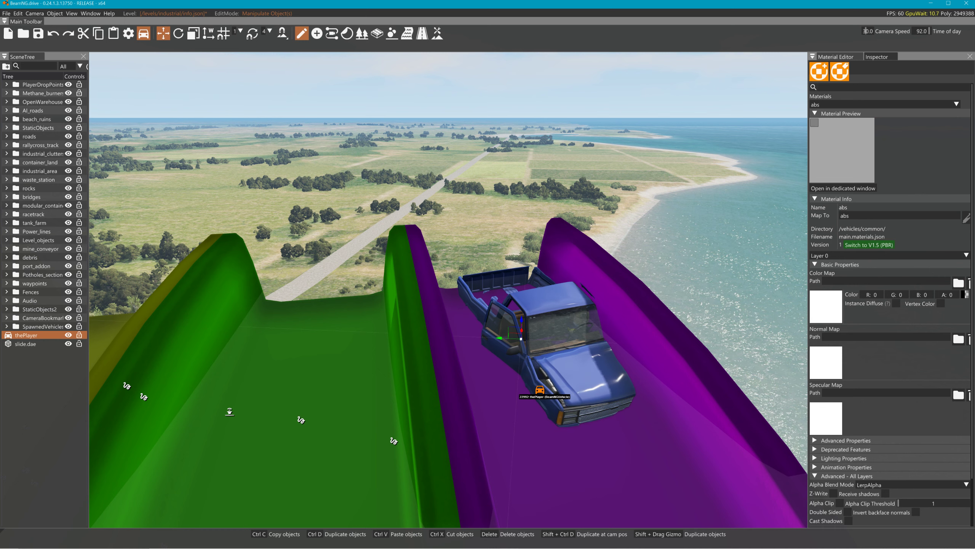
key("alt+Tab")
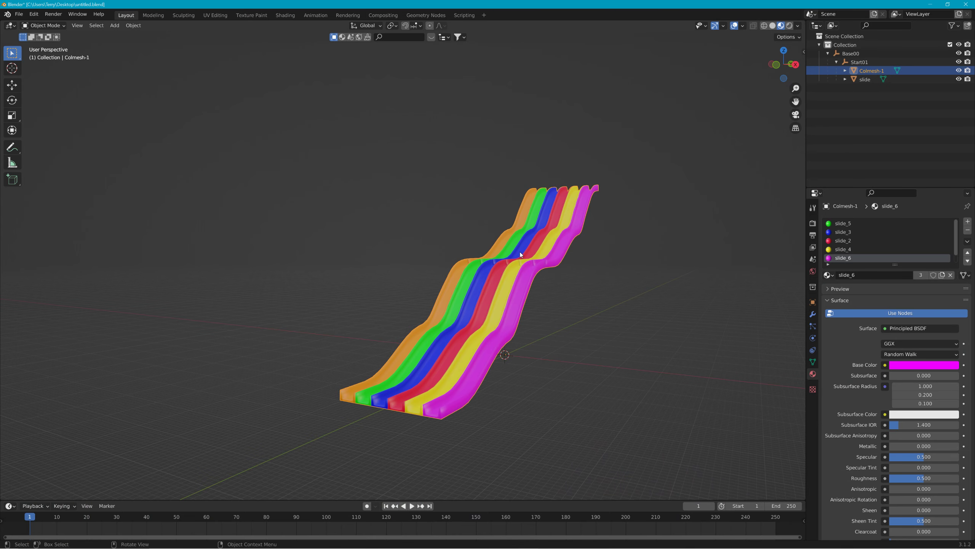
Enable Face Orientation in the Viewport Overlays and orbit around the slide
left_click(743, 27)
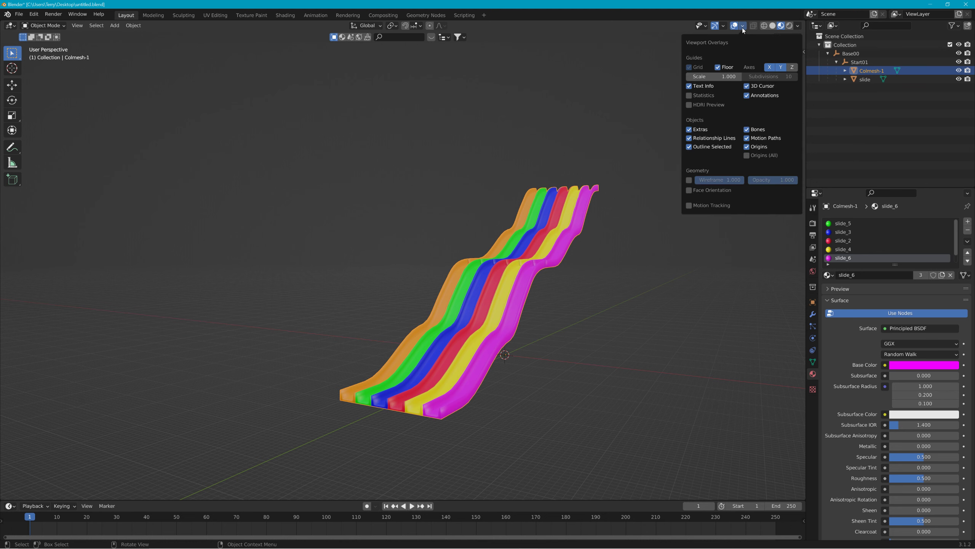
left_click(688, 190)
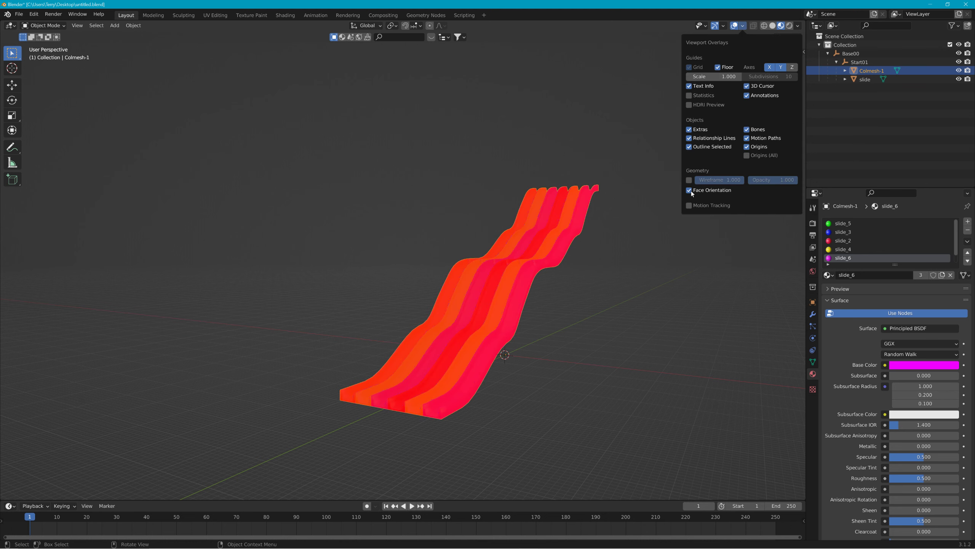
middle_click_drag(436, 236, 129, 254)
Zoom and orbit around the red, back-facing slide to inspect it
scroll(129, 253, "down", 5)
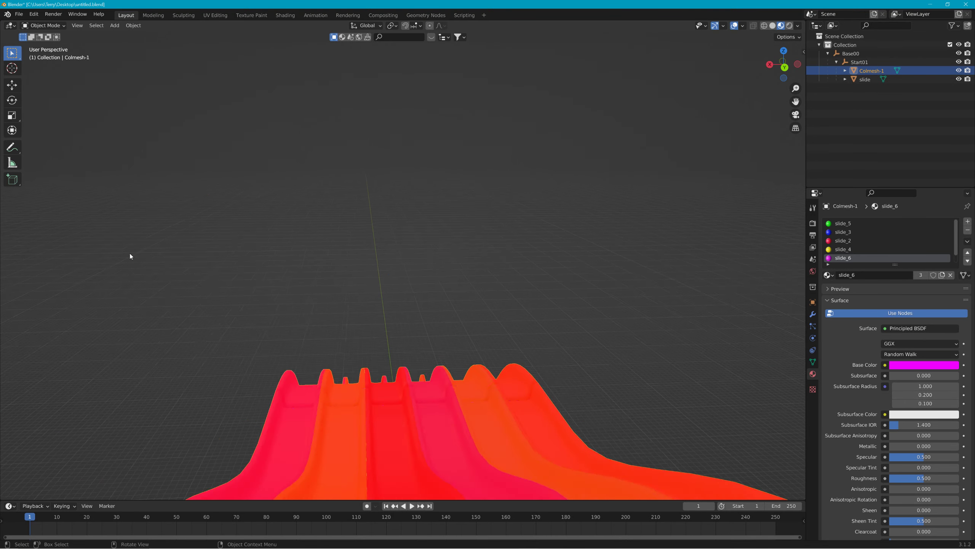
scroll(130, 253, "up", 8)
scroll(131, 246, "down", 5)
scroll(132, 247, "up", 5)
scroll(132, 243, "down", 3)
scroll(132, 245, "up", 3)
scroll(135, 246, "down", 4)
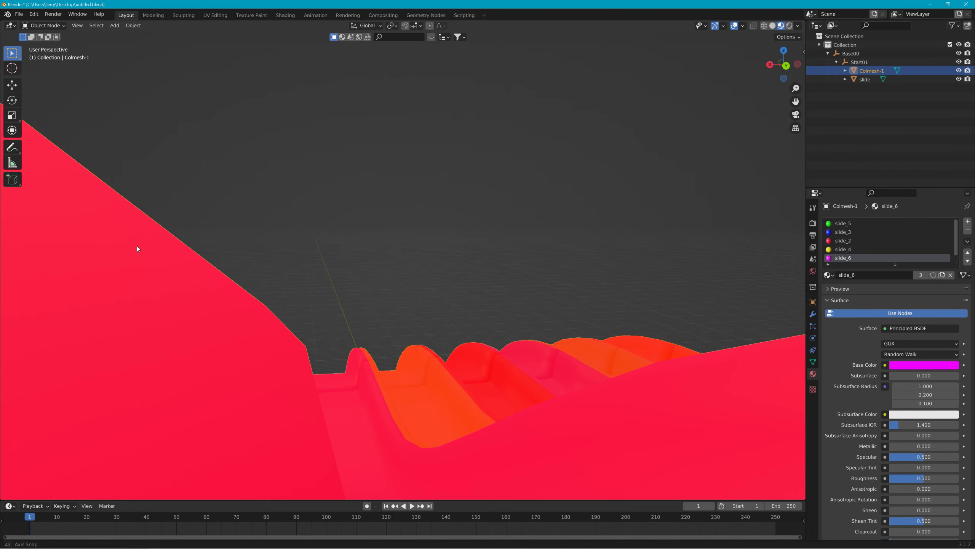
scroll(138, 246, "up", 5)
scroll(137, 246, "down", 4)
middle_click_drag(137, 246, 300, 261)
left_click(56, 27)
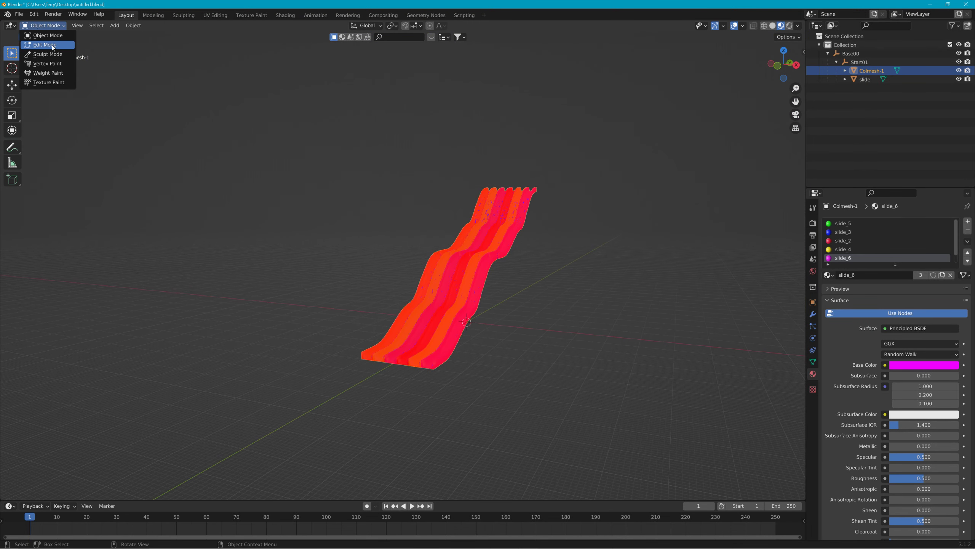
Select all faces in Edit Mode, apply Mesh > Normals > Flip, and return to Object Mode
left_click(51, 45)
key("a")
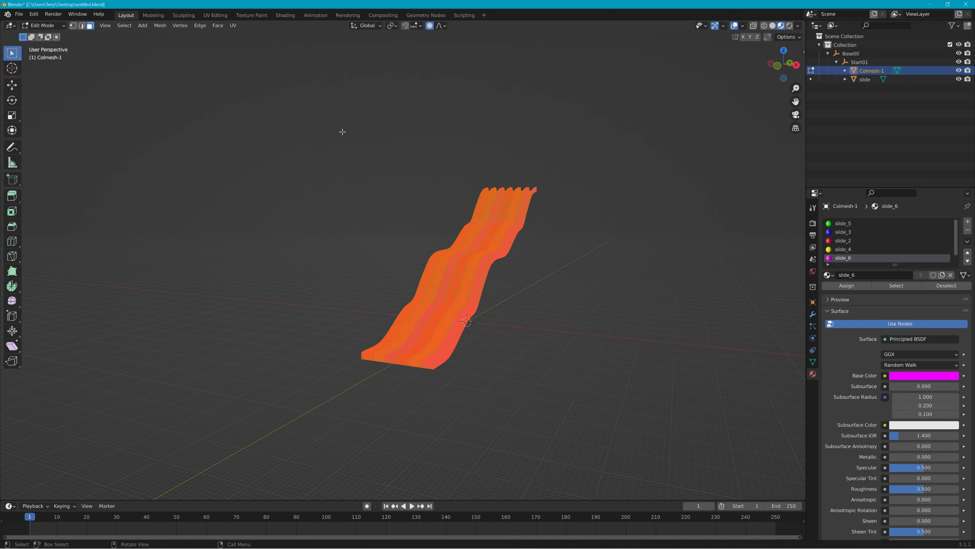
mouse_move(343, 131)
middle_mouse_down()
mouse_move(446, 146)
mouse_move(557, 107)
mouse_move(424, 147)
mouse_move(364, 148)
mouse_move(337, 94)
mouse_move(214, 158)
mouse_move(194, 137)
mouse_move(338, 134)
middle_mouse_up()
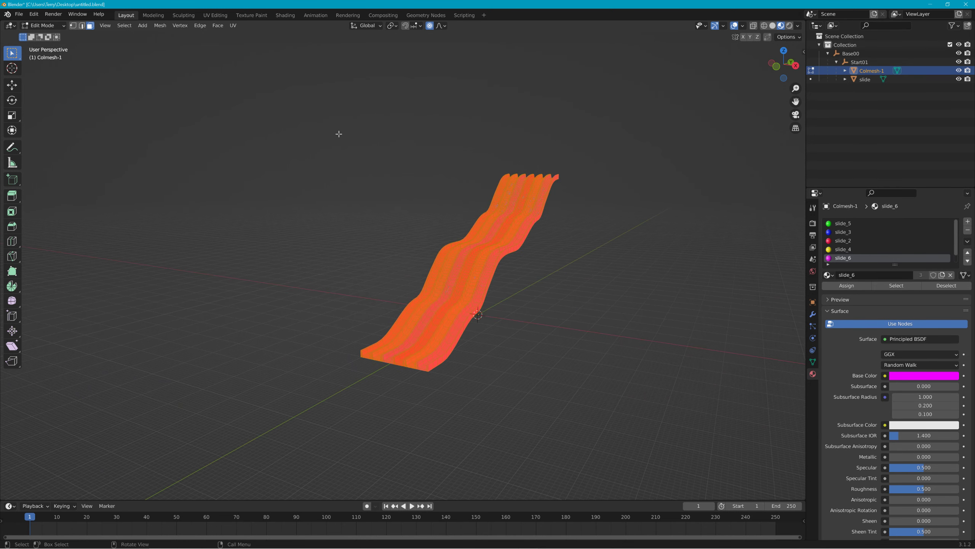
left_click(161, 26)
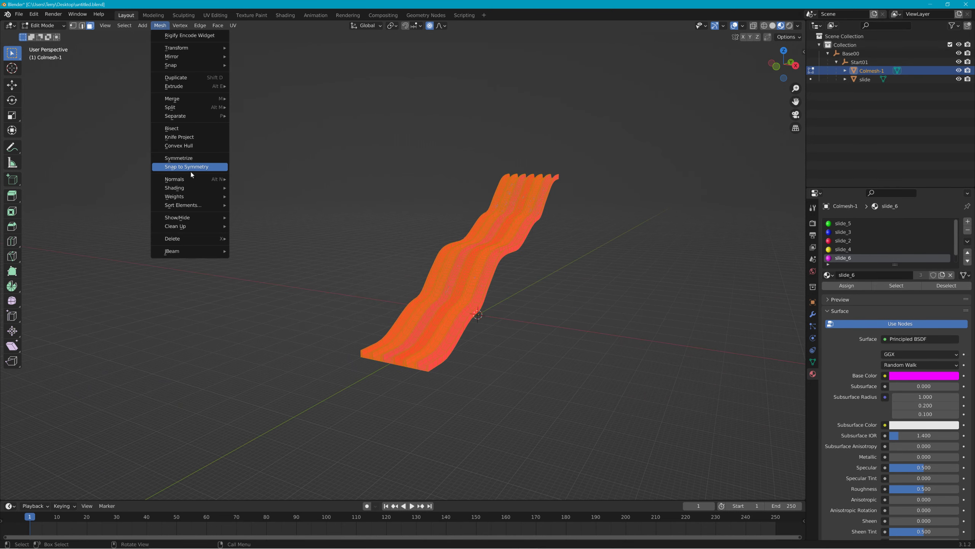
mouse_move(191, 178)
left_click(265, 178)
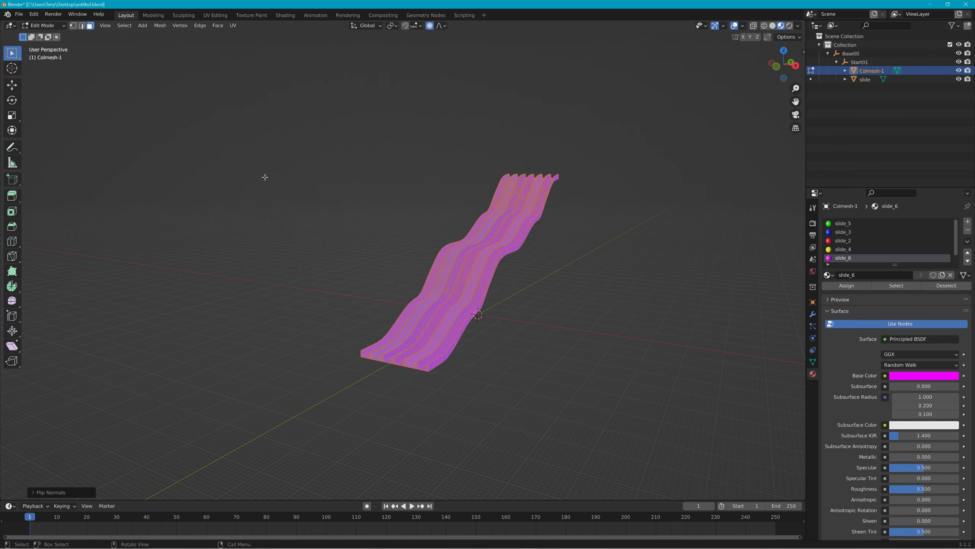
mouse_move(275, 184)
middle_mouse_down()
mouse_move(516, 174)
mouse_move(294, 185)
middle_mouse_up()
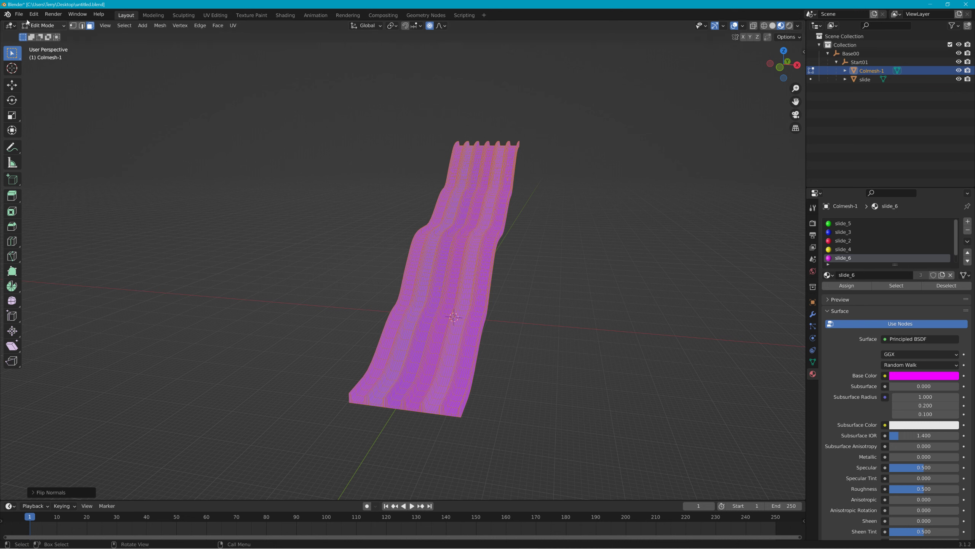
left_click(43, 26)
left_click(44, 35)
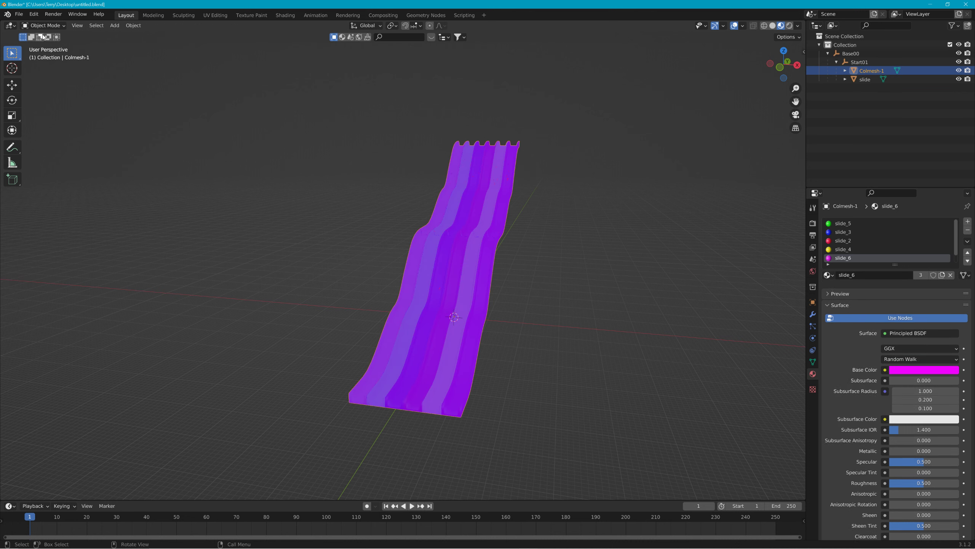
Start a Collada (Default) (.dae) export and browse from the recent slide folder up to the Desktop
left_click(18, 14)
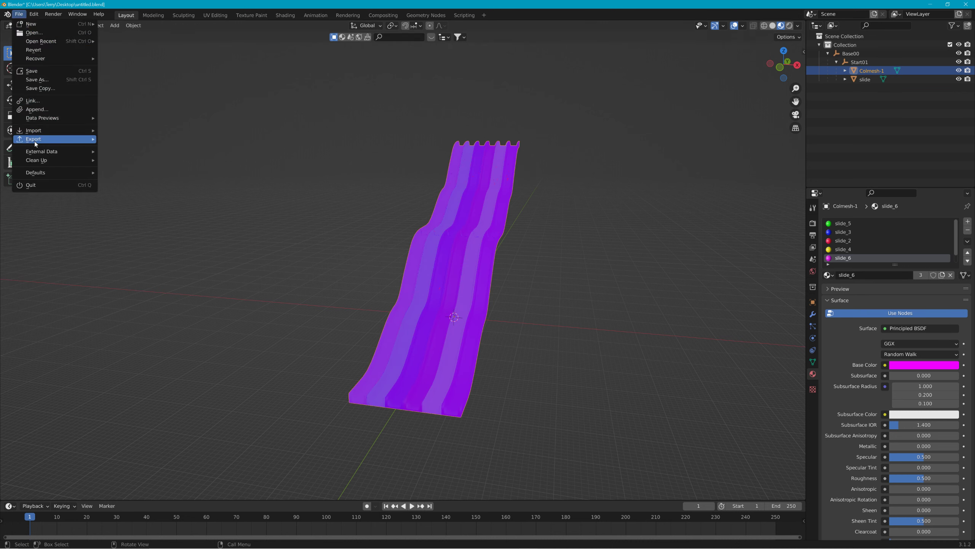
mouse_move(35, 143)
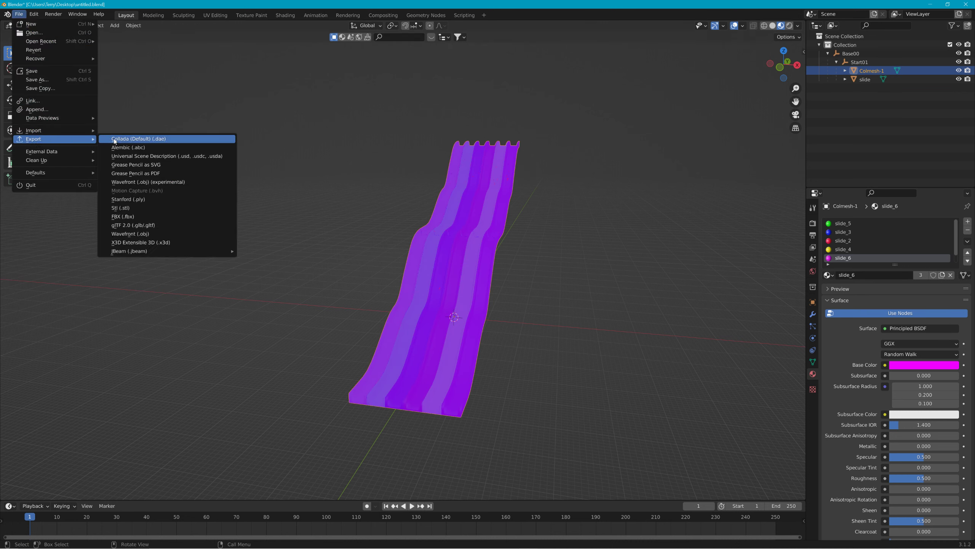
left_click(138, 139)
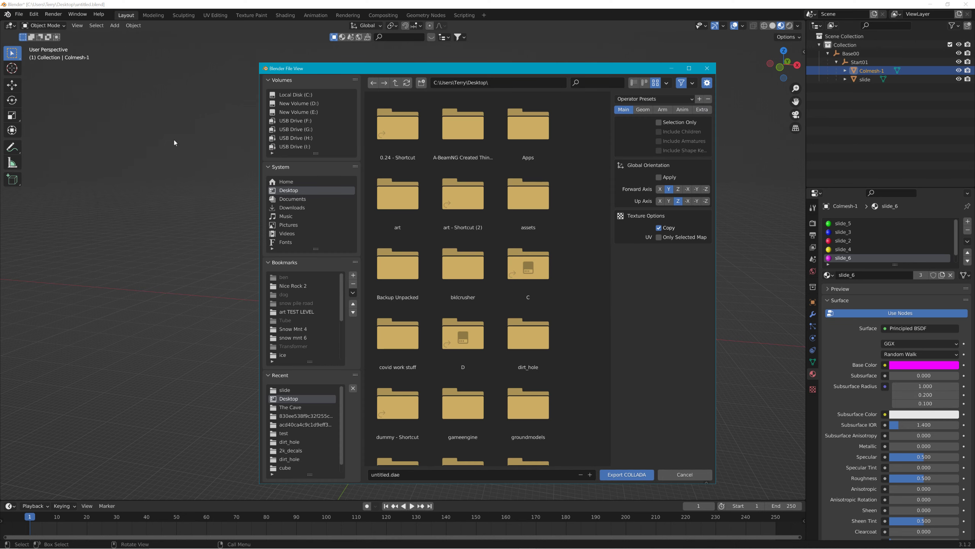
left_click(294, 390)
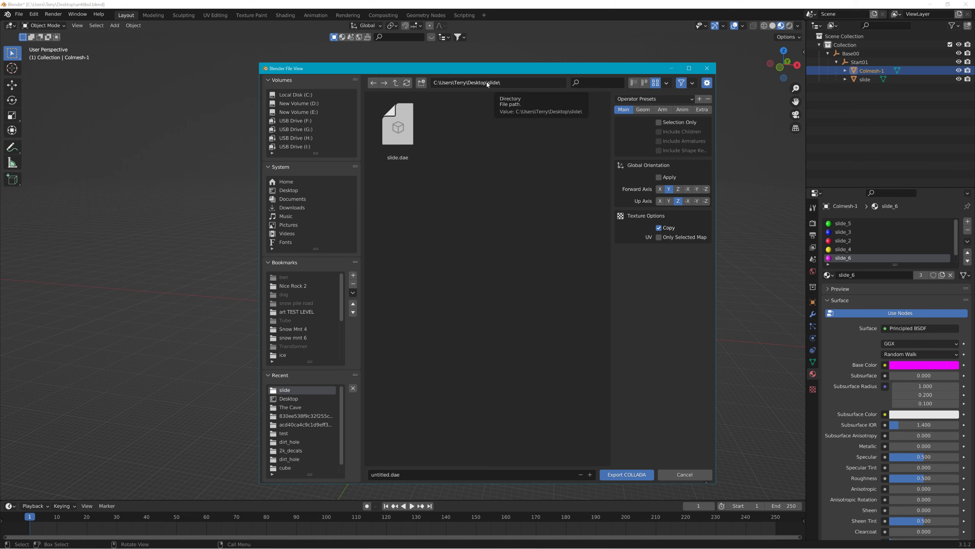
left_click(396, 83)
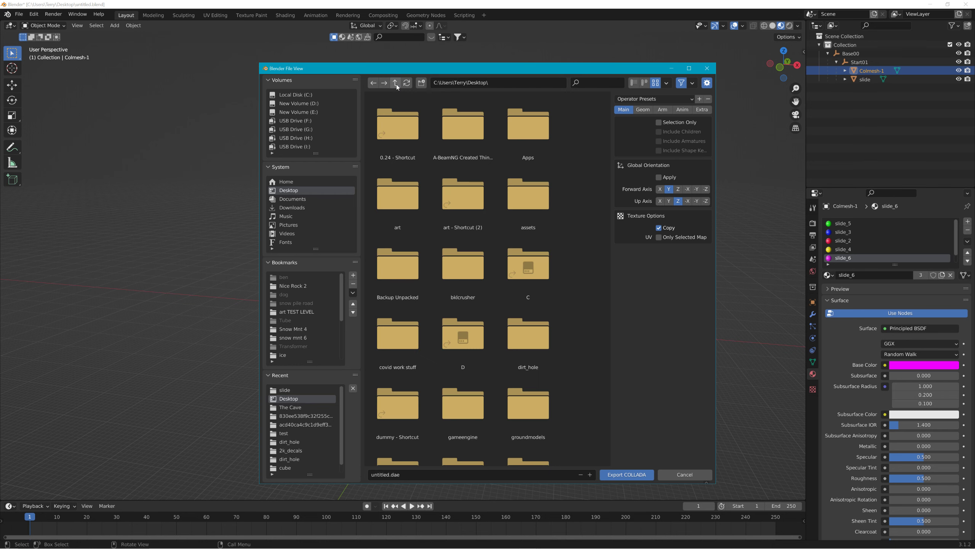
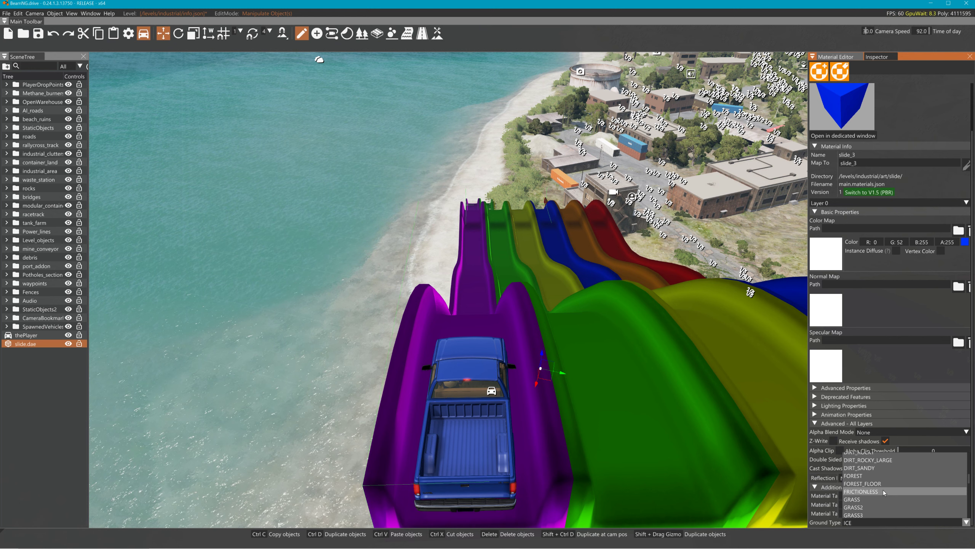
Set the slide material's Ground Type to FRICTIONLESS
left_click(883, 492)
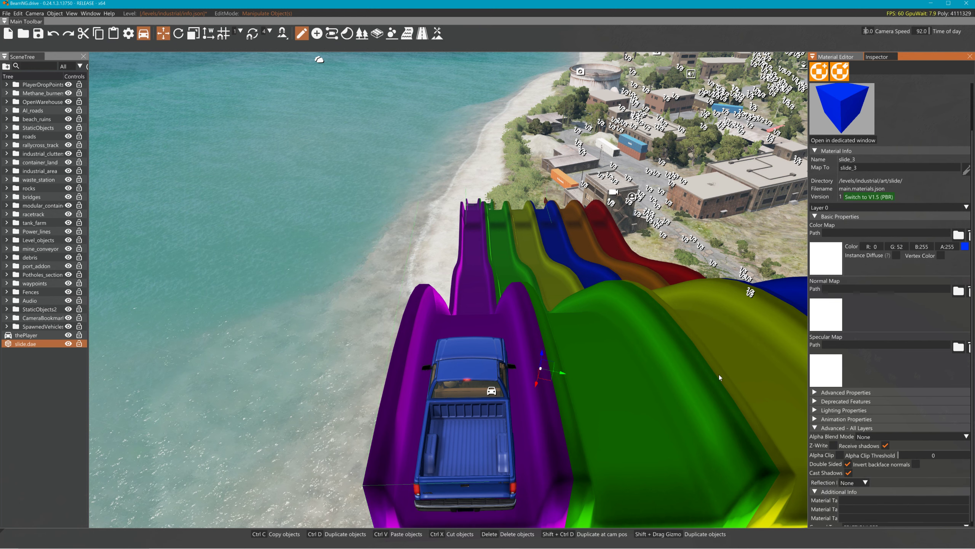
key("w")
key("s")
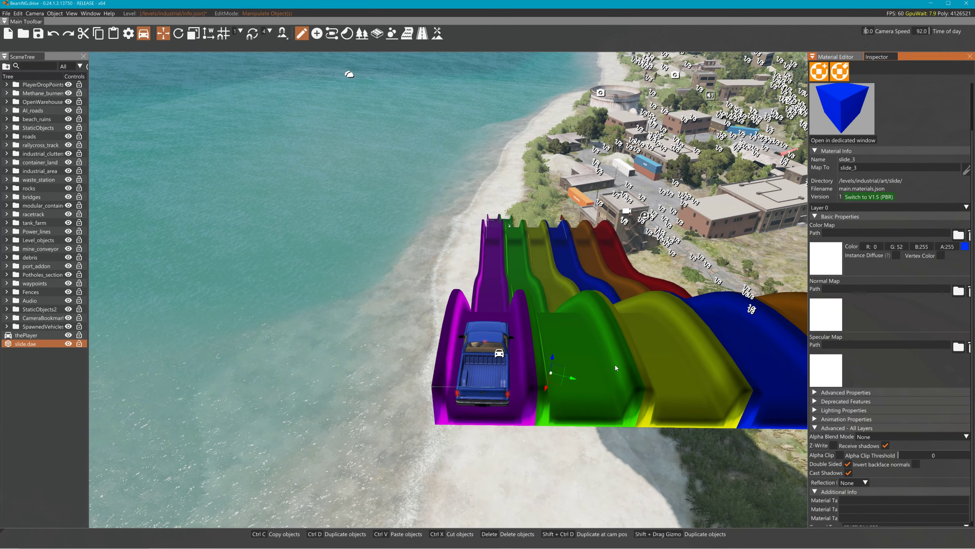
key("d")
Duplicate the pickup in local space onto the blue lane and nudge it slightly up
left_click(403, 354)
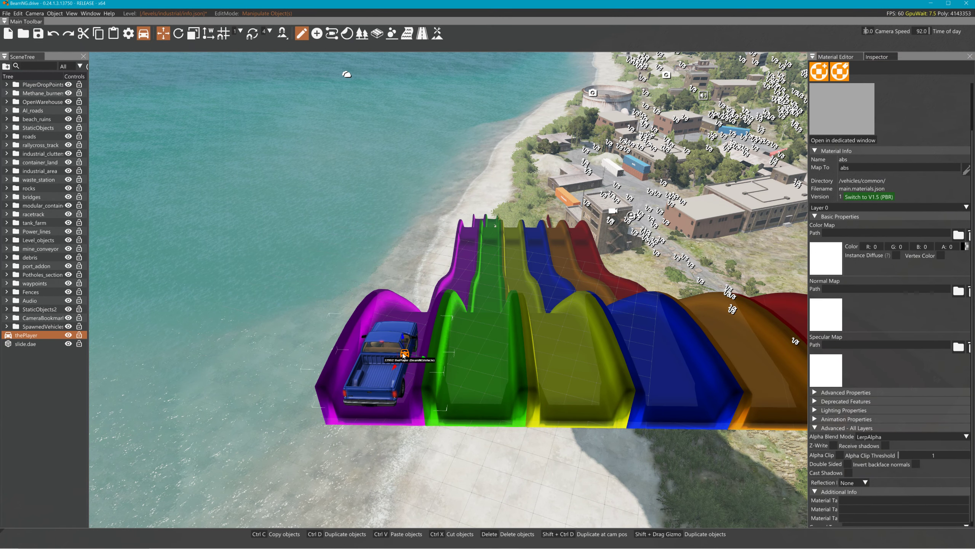
left_click(211, 37)
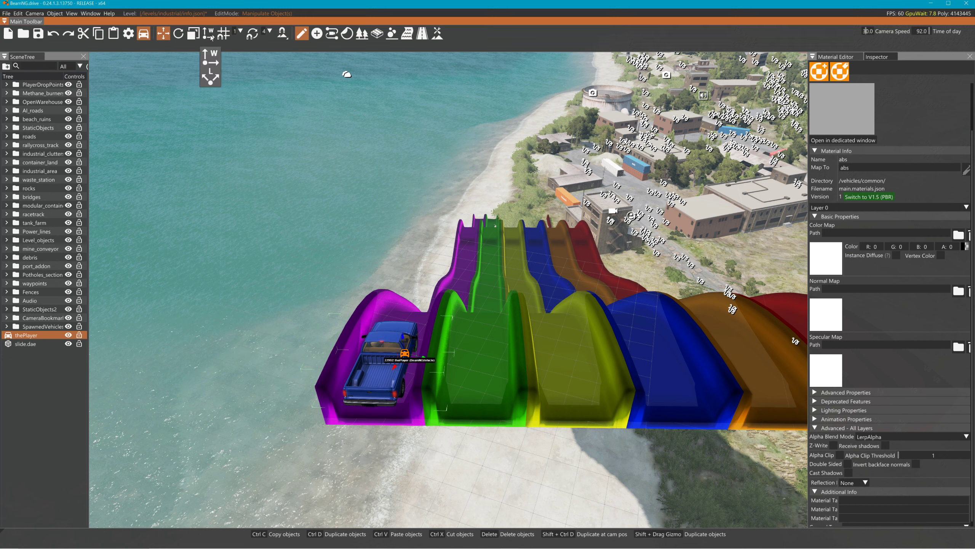
left_click(211, 78)
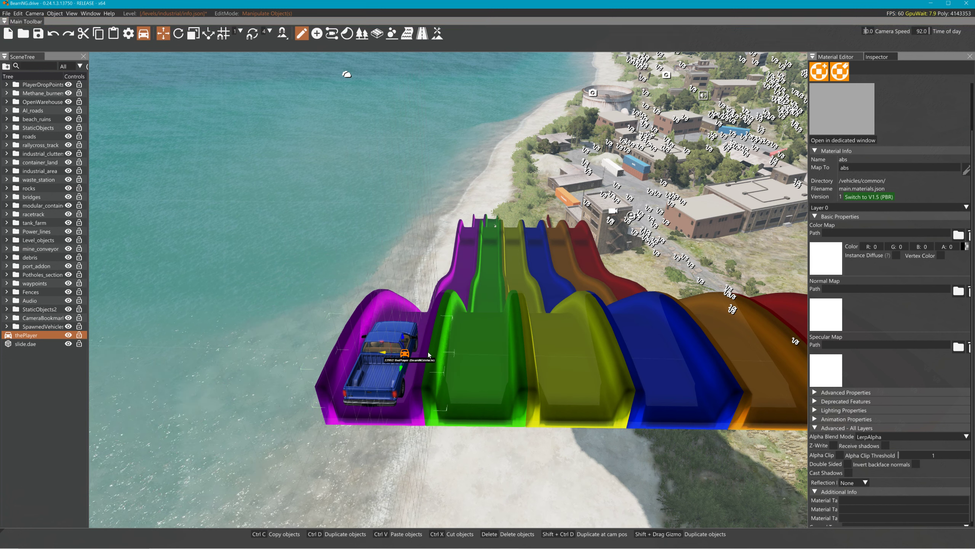
left_click_drag(640, 347, 654, 348, "shift")
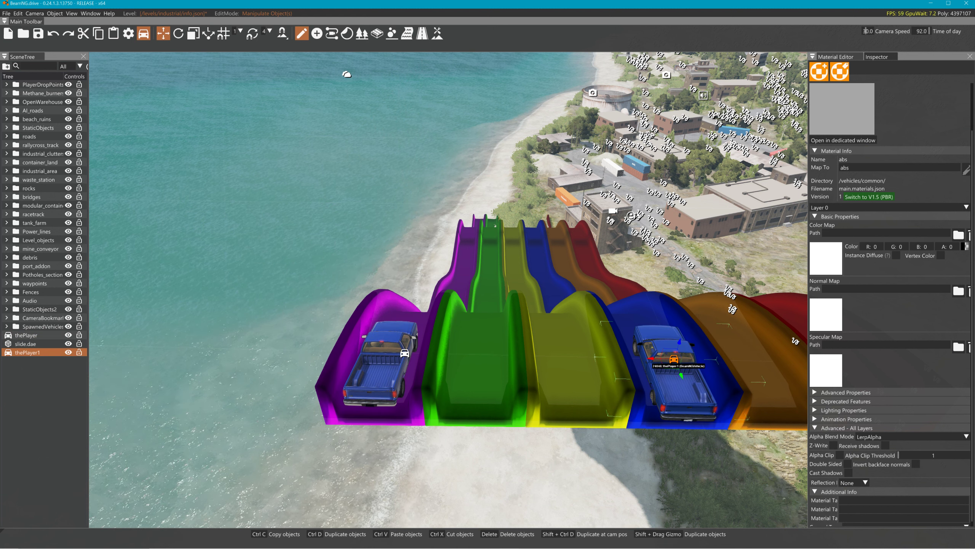
left_click_drag(678, 349, 679, 347)
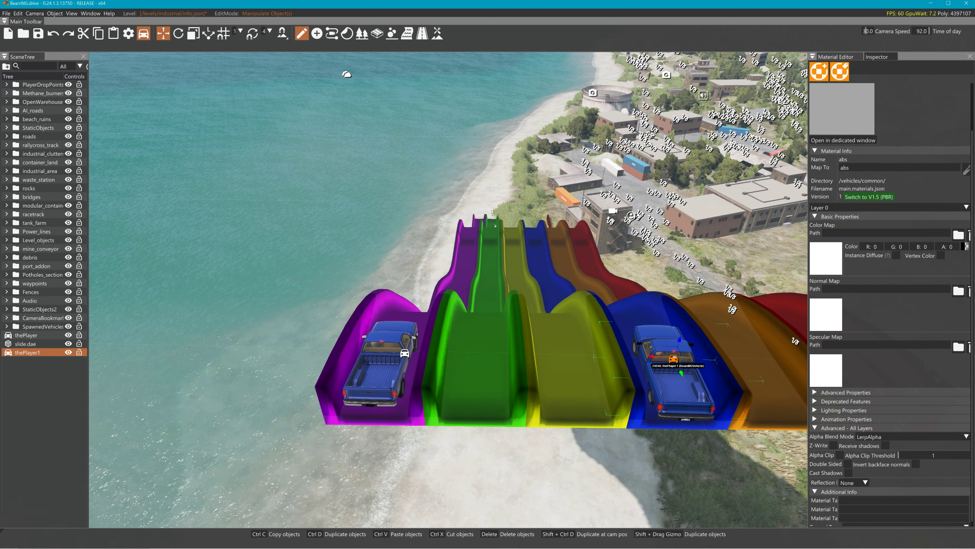
Exit the editor with F11 and watch the blue pickup ride down the blue lane
right_click_drag(688, 308, 752, 327)
key("a")
right_click_drag(426, 282, 407, 277)
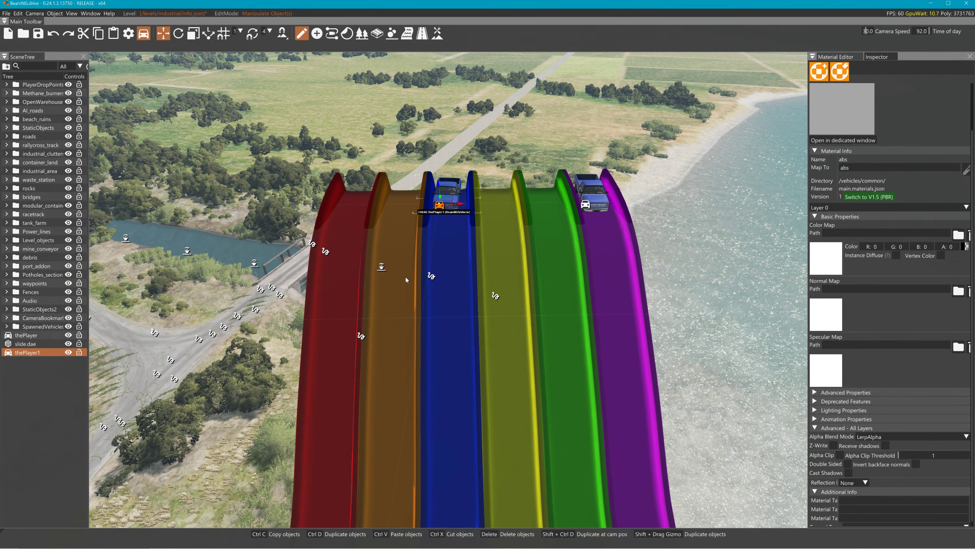
key("F11")
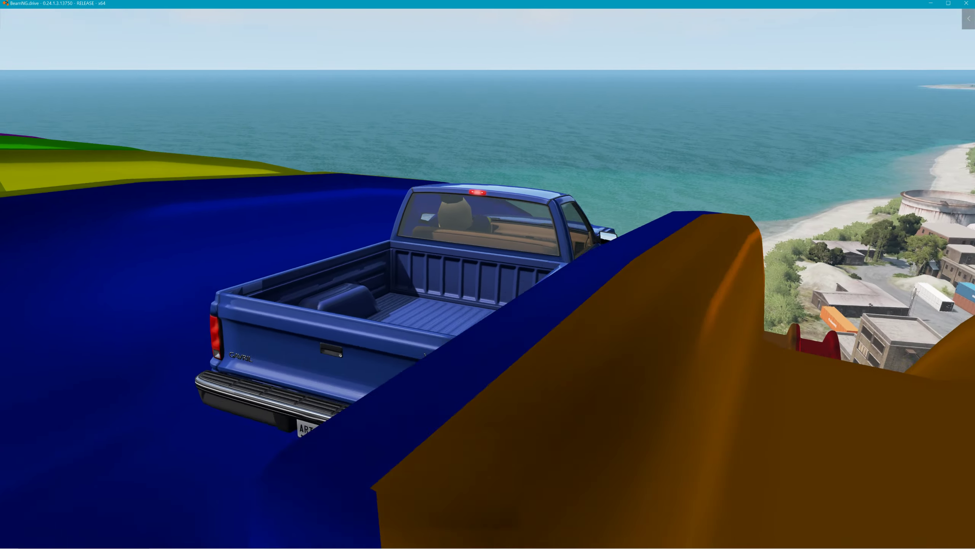
right_click_drag(730, 231, 568, 225)
key("ctrl")
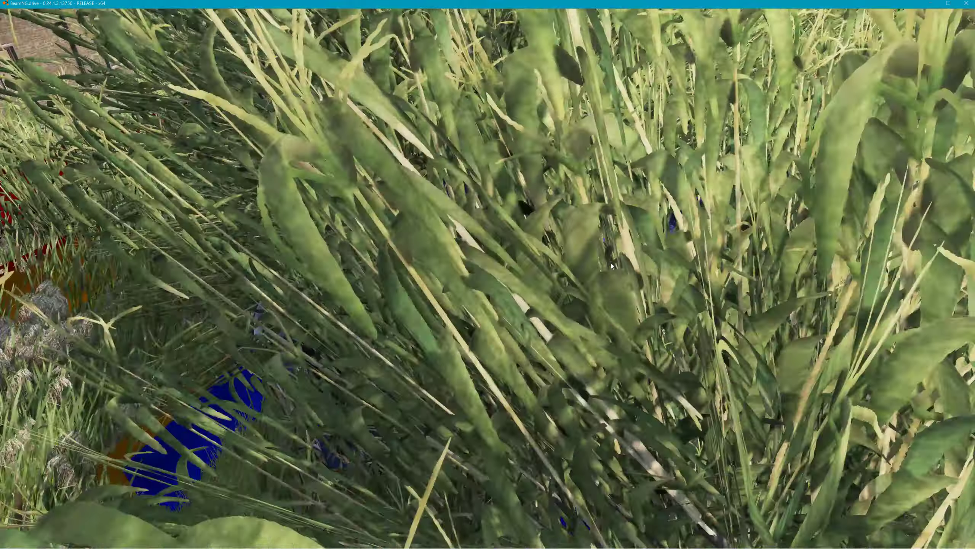
Switch to the free camera and fly up the purple lane to the pickup
key("shift+c")
key("w")
key("d")
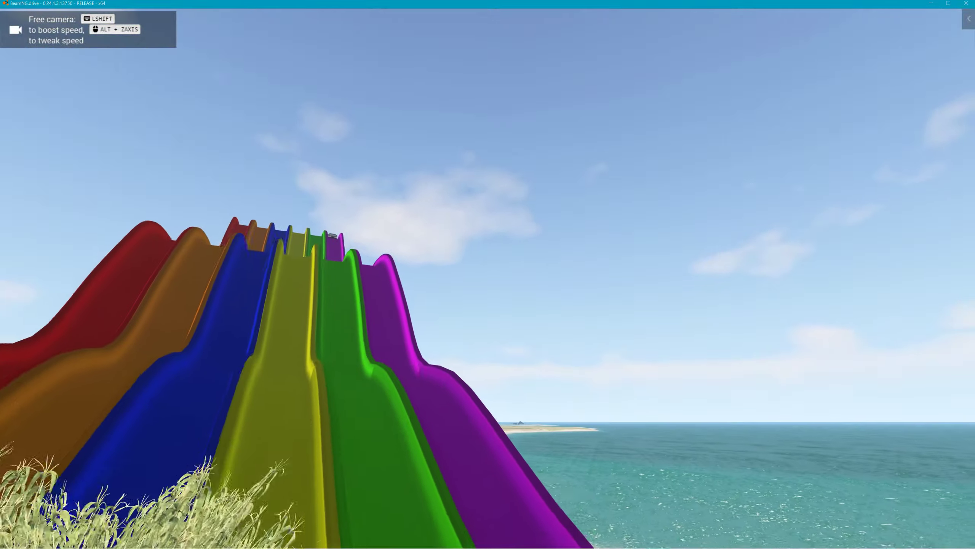
key("w")
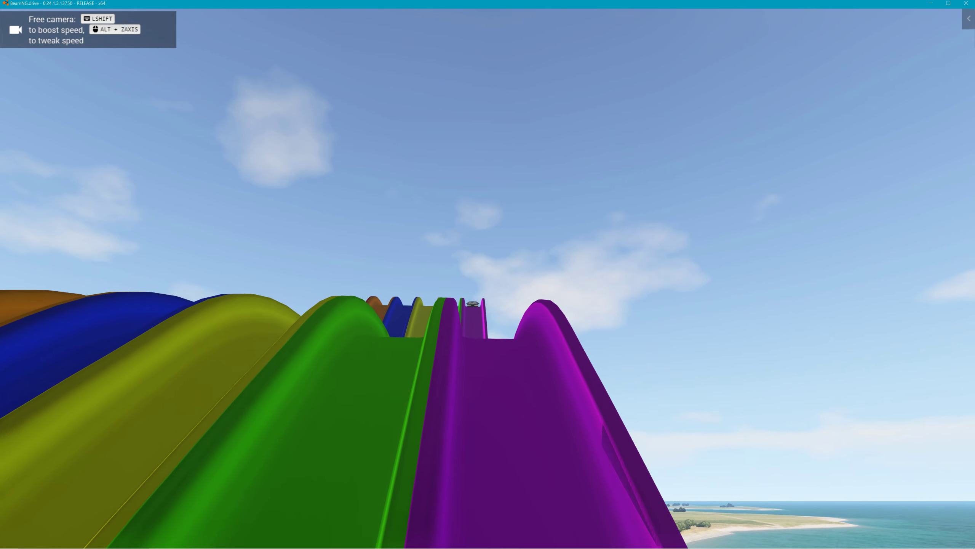
key("w")
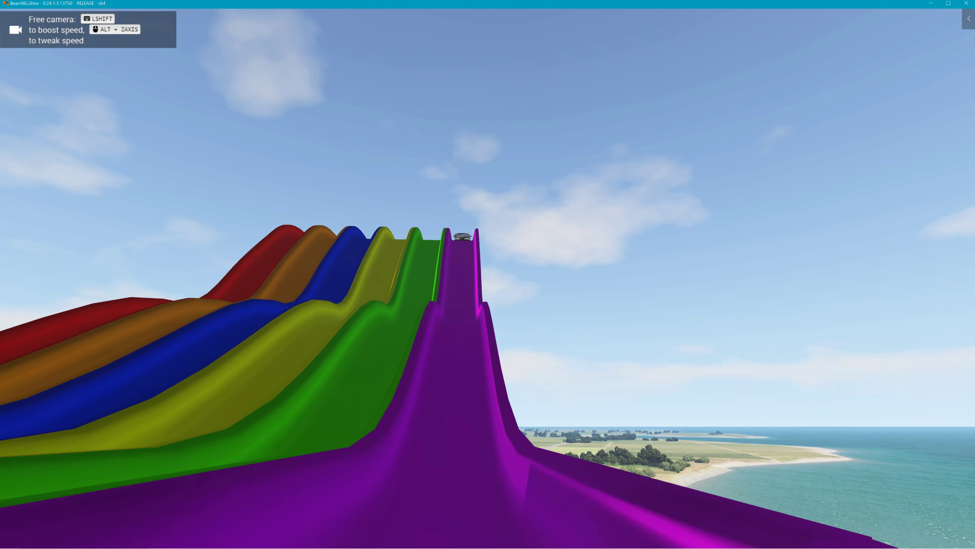
key("w")
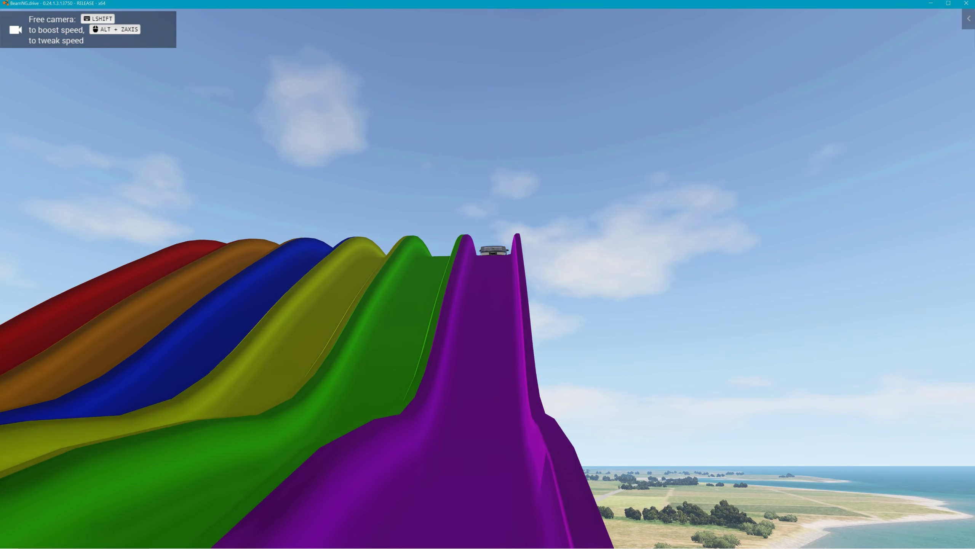
key("w")
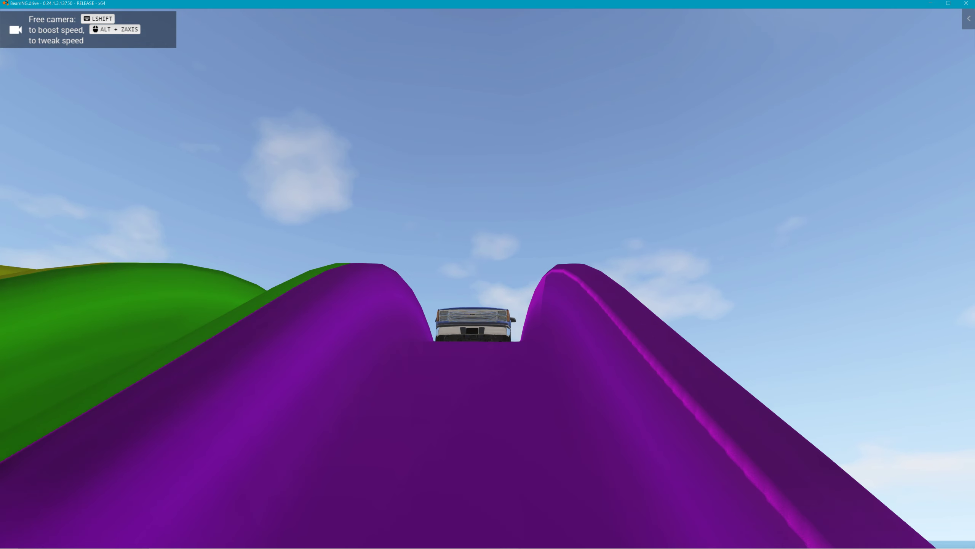
key("s")
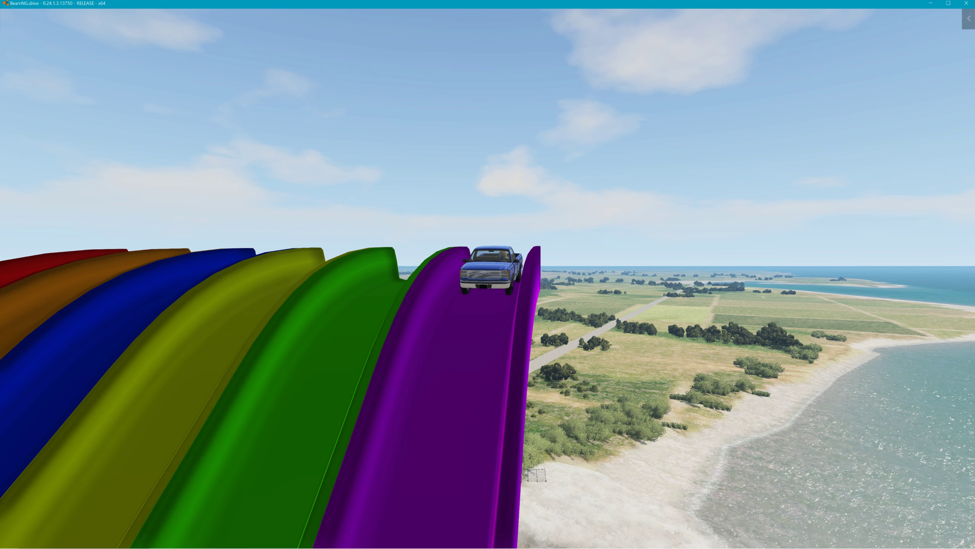
Follow the pickup sliding down the purple lane, then reopen the World Editor with F11
key("Tab")
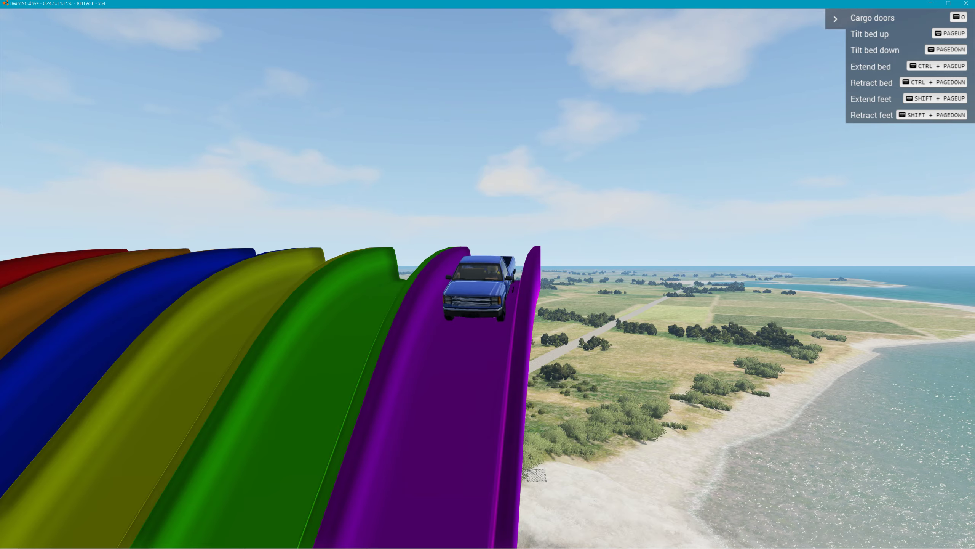
right_click_drag(488, 274, 340, 265)
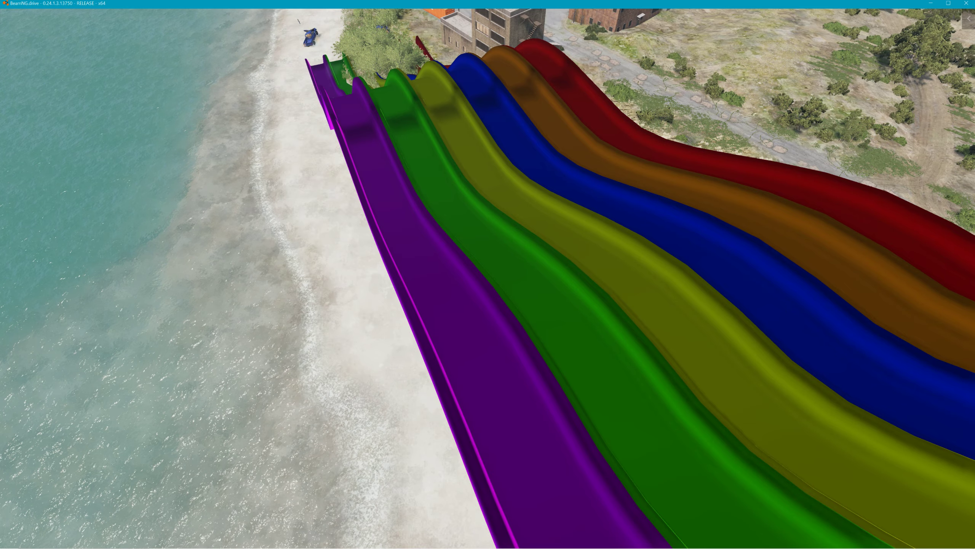
right_click_drag(487, 275, 441, 261)
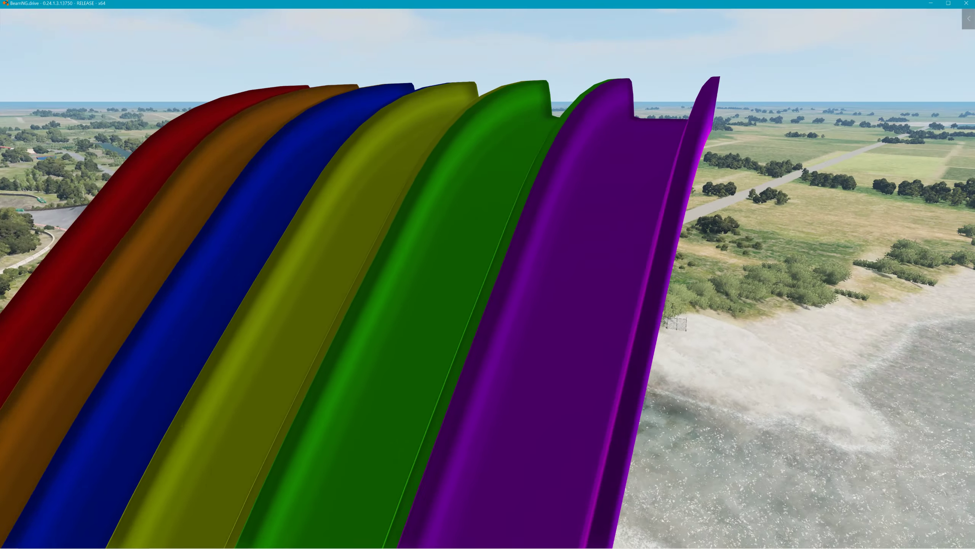
right_click_drag(487, 274, 580, 211)
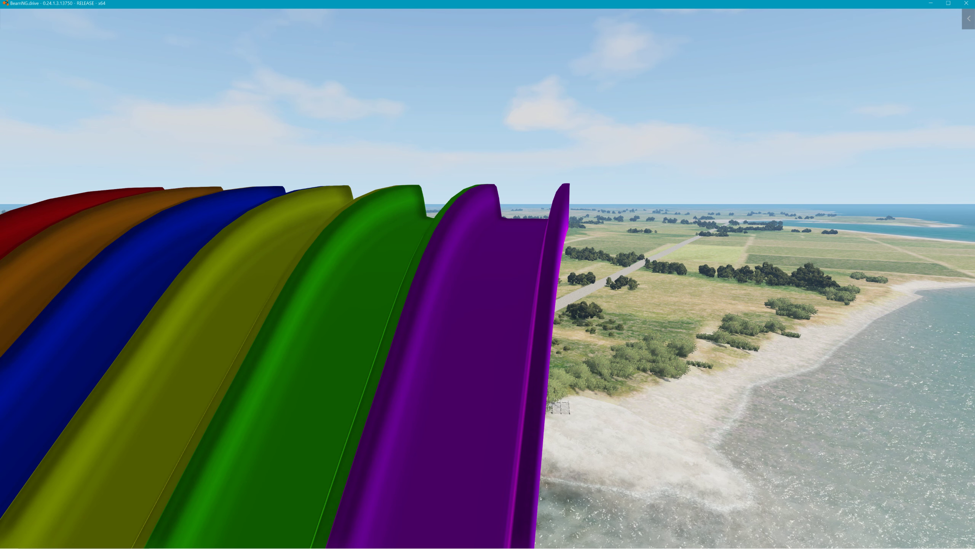
key("F11")
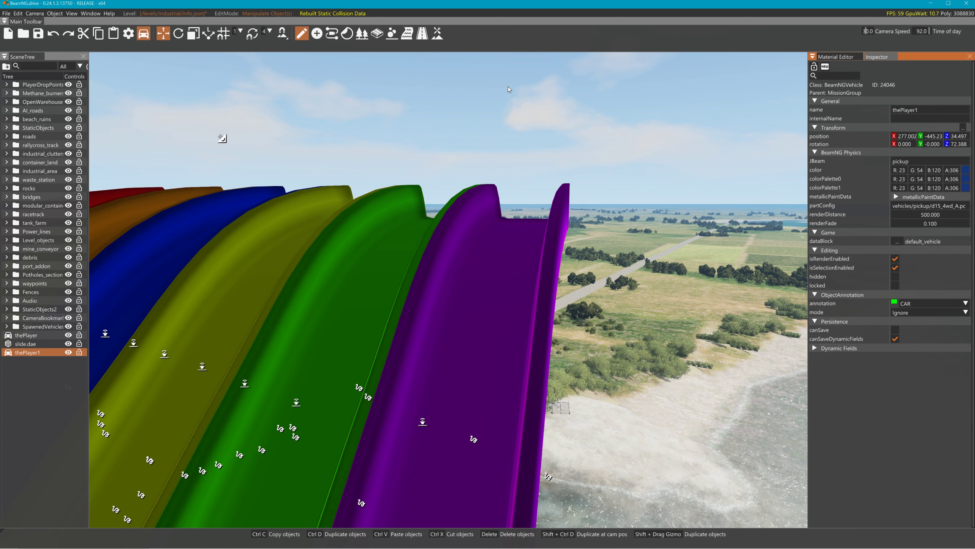
Turn the view toward the coastline, then minimize the game and Blender windows
right_click_drag(449, 289, 656, 299)
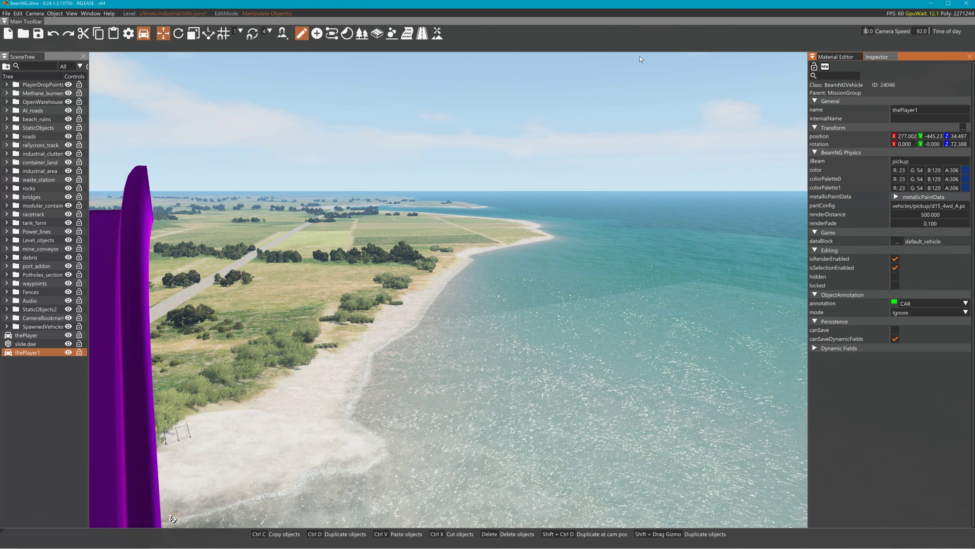
left_click(924, 4)
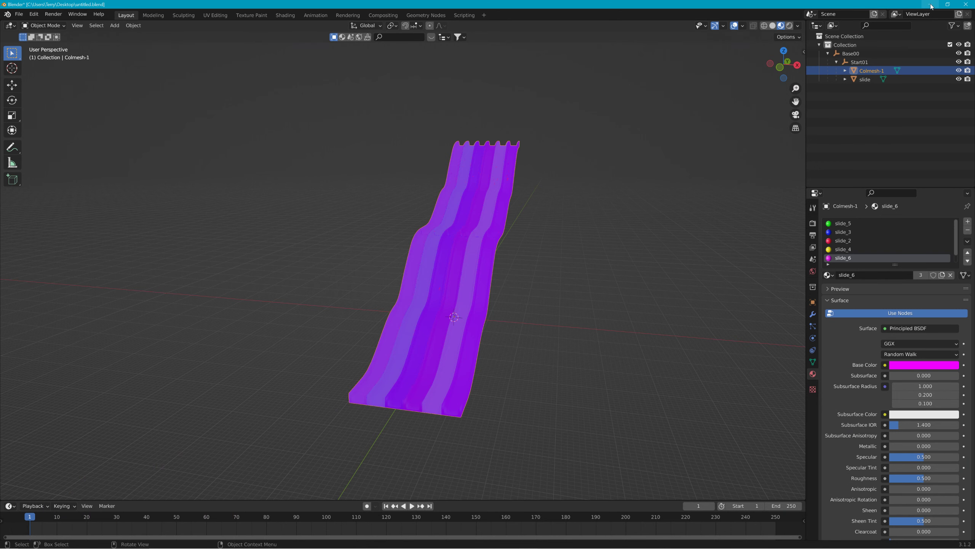
left_click(930, 4)
Open the 0.24 user folder and browse levels > industrial > art to the slide folder
double_click(430, 12)
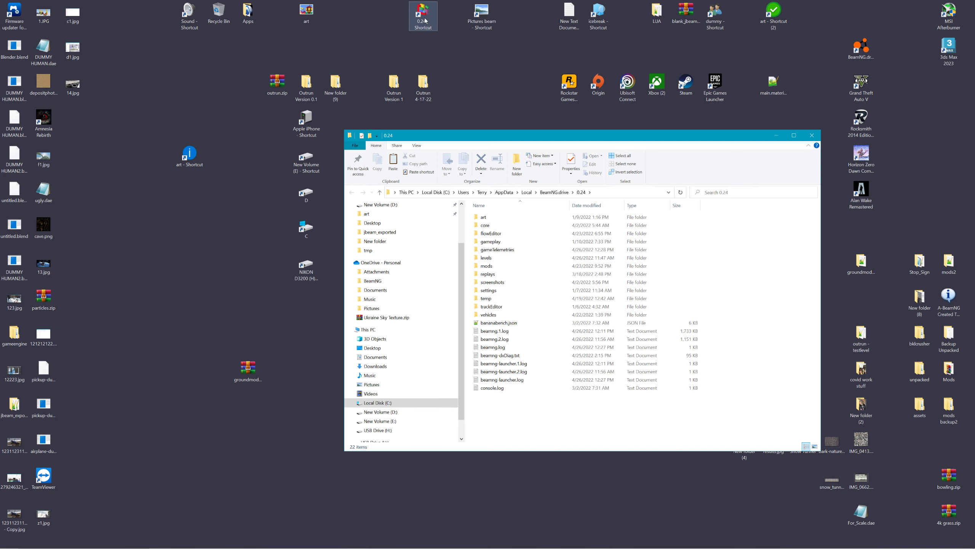
left_click(496, 260)
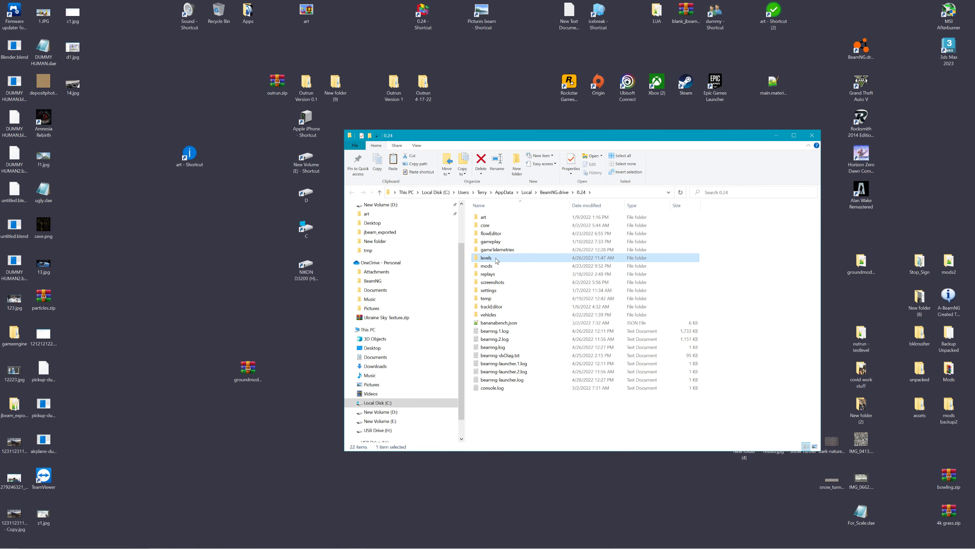
double_click(496, 260)
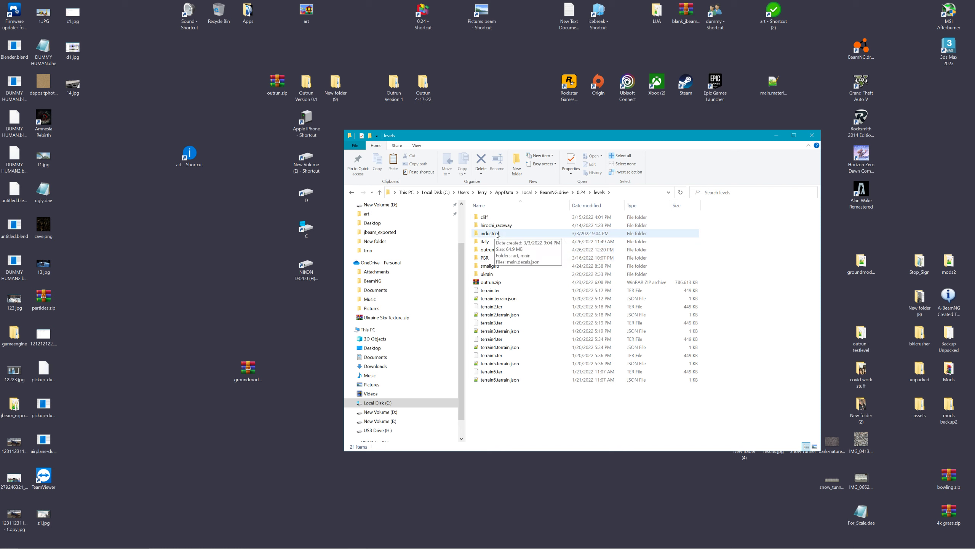
double_click(497, 233)
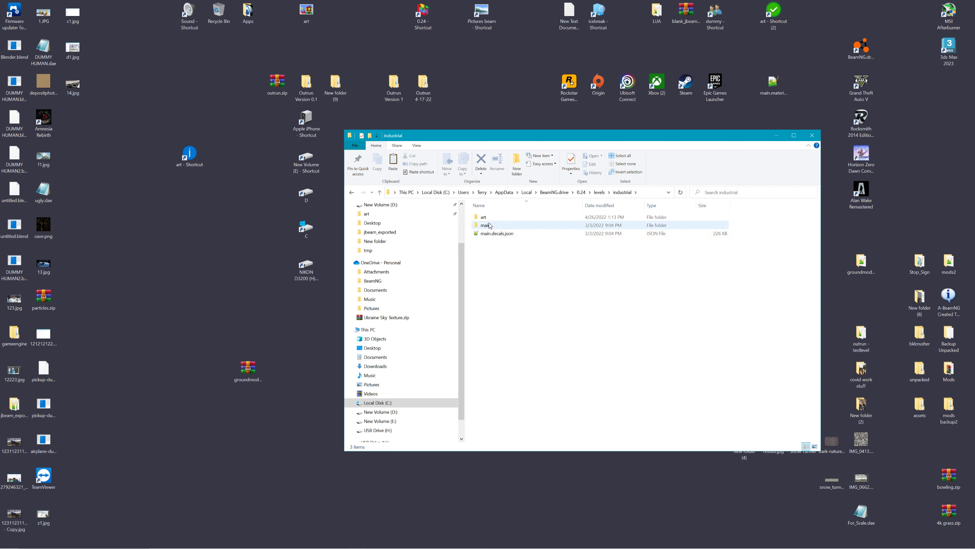
left_click(488, 217)
double_click(489, 221)
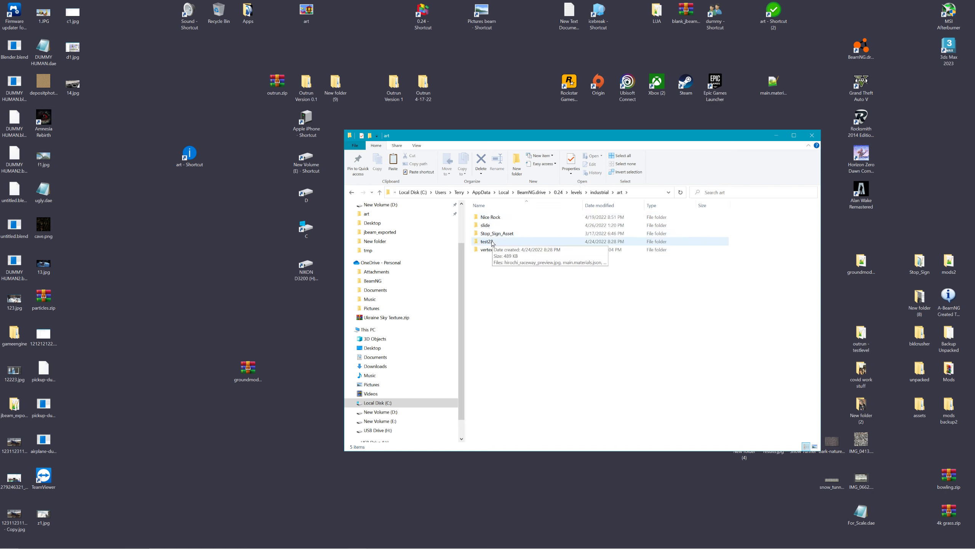
left_click(488, 225)
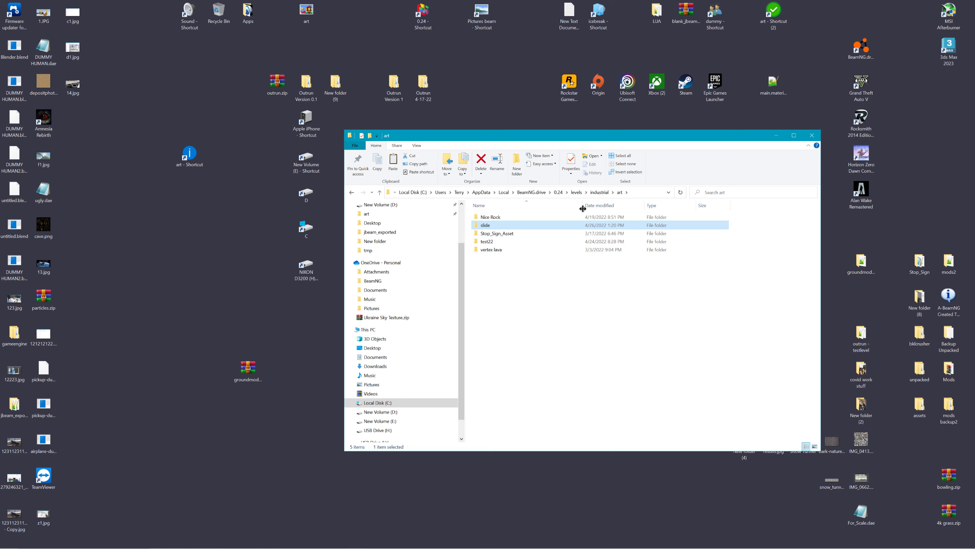
Browse into the outrun level's art folder and scroll through its contents
left_click(575, 192)
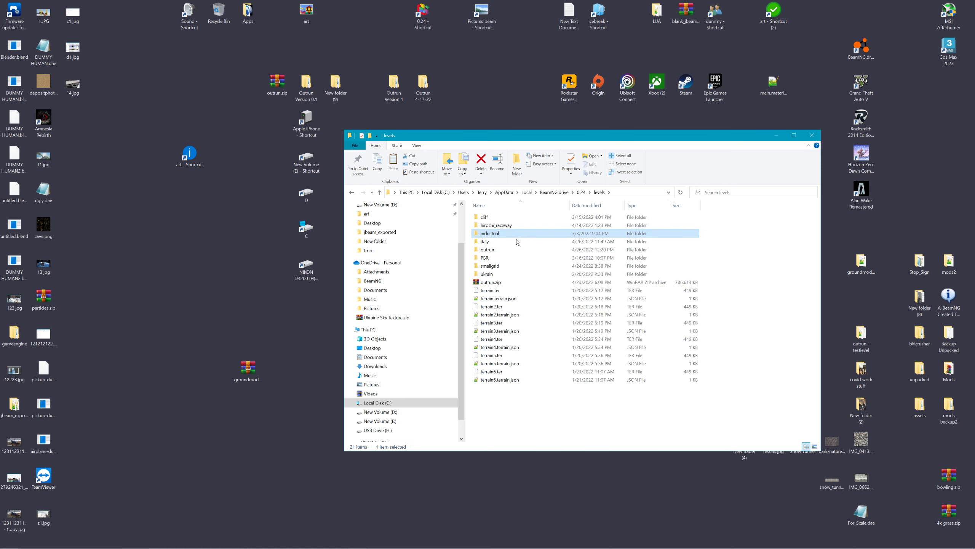
double_click(499, 249)
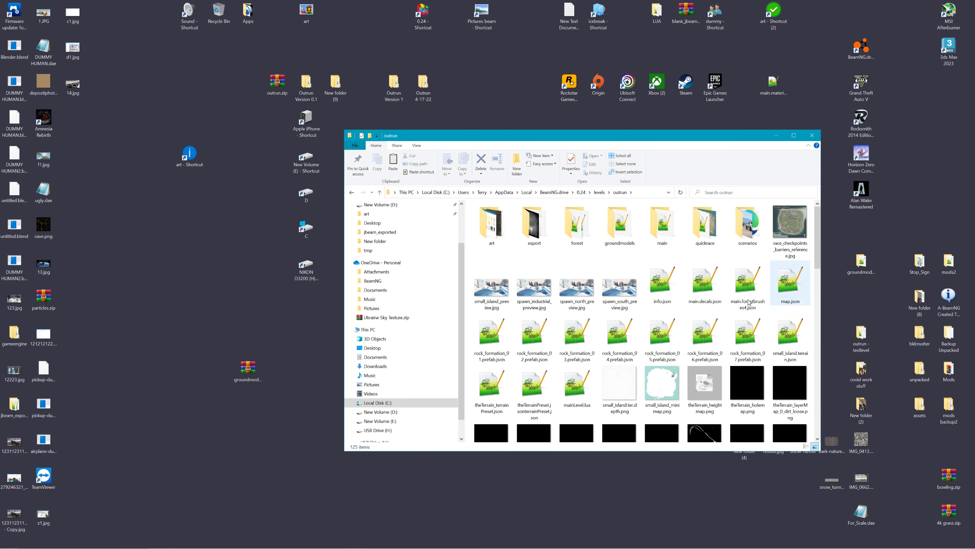
double_click(492, 225)
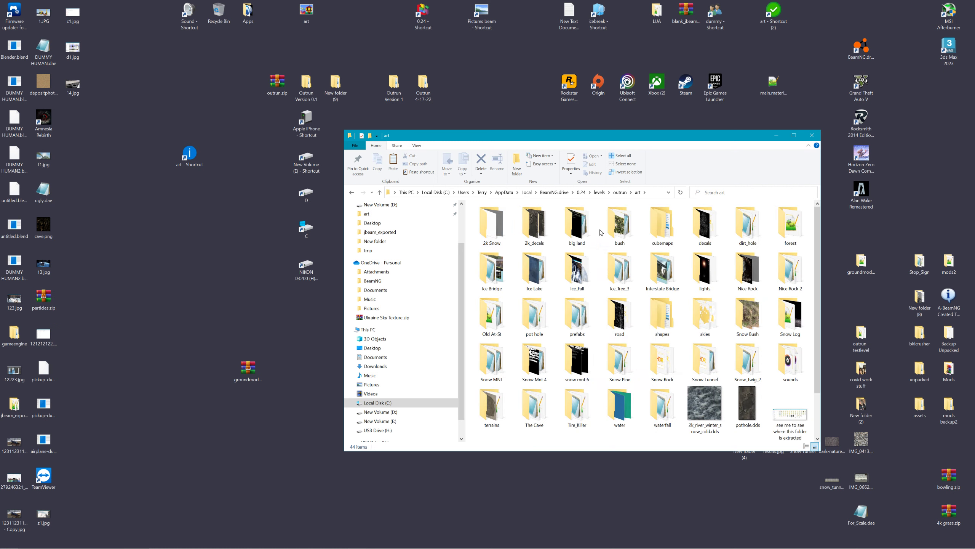
left_click_drag(635, 138, 640, 164)
scroll(614, 372, "down", 2)
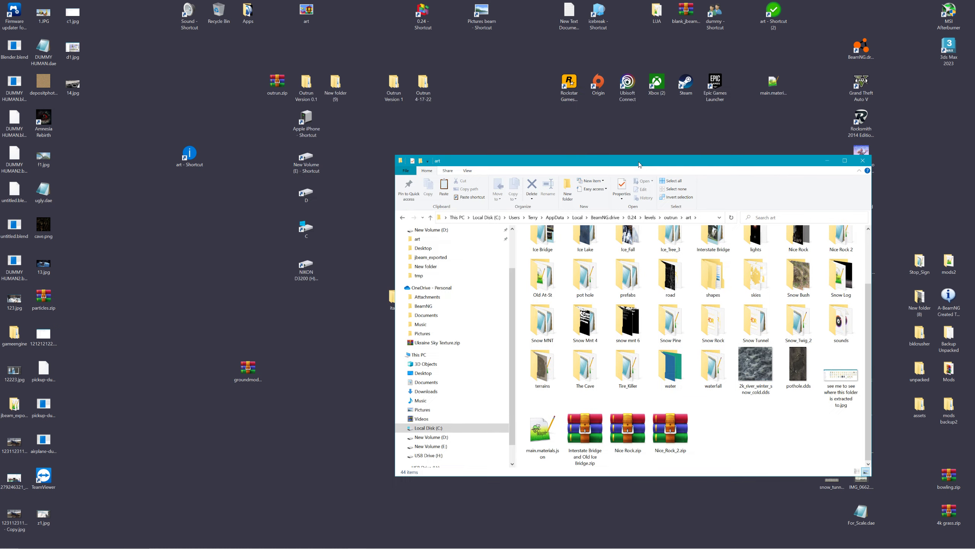
Return to industrial > art and bring up the slide folder's context menu
left_click(649, 218)
double_click(568, 258)
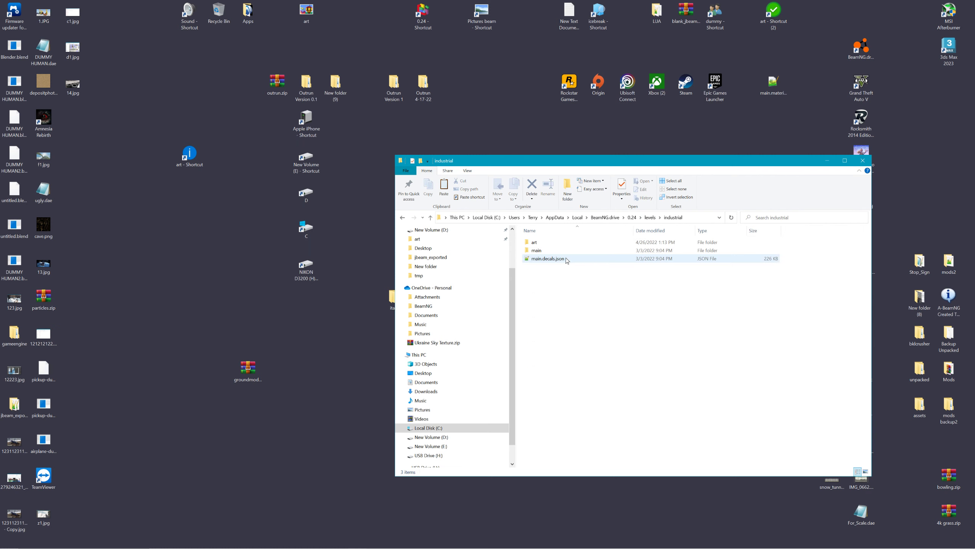
double_click(537, 243)
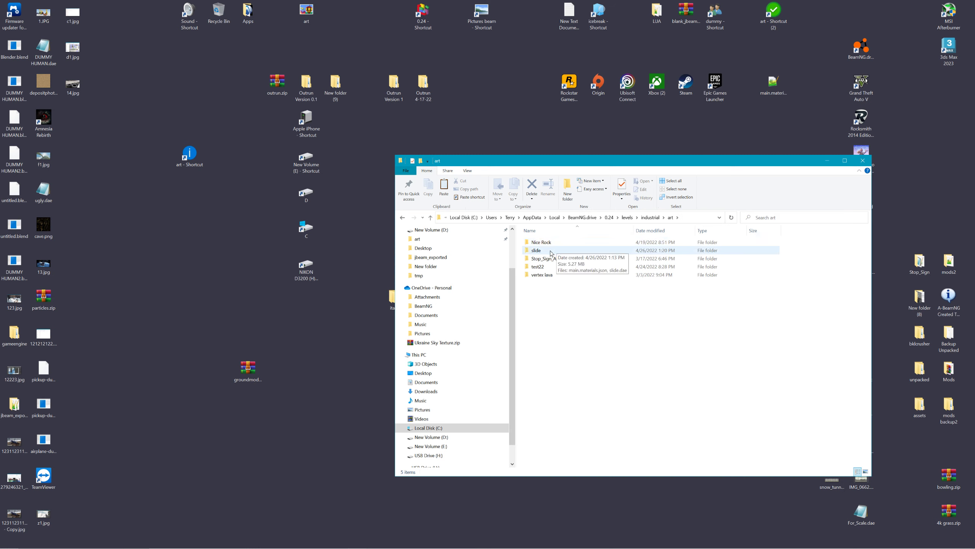
right_click(543, 251)
Reopen the outrun art folder, scroll through it, and minimise Explorer
left_click(627, 218)
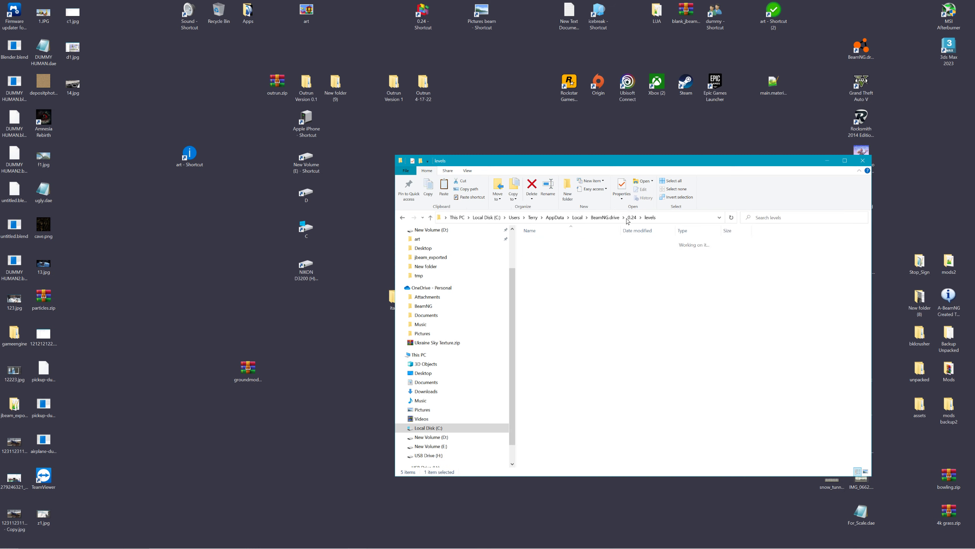
double_click(535, 274)
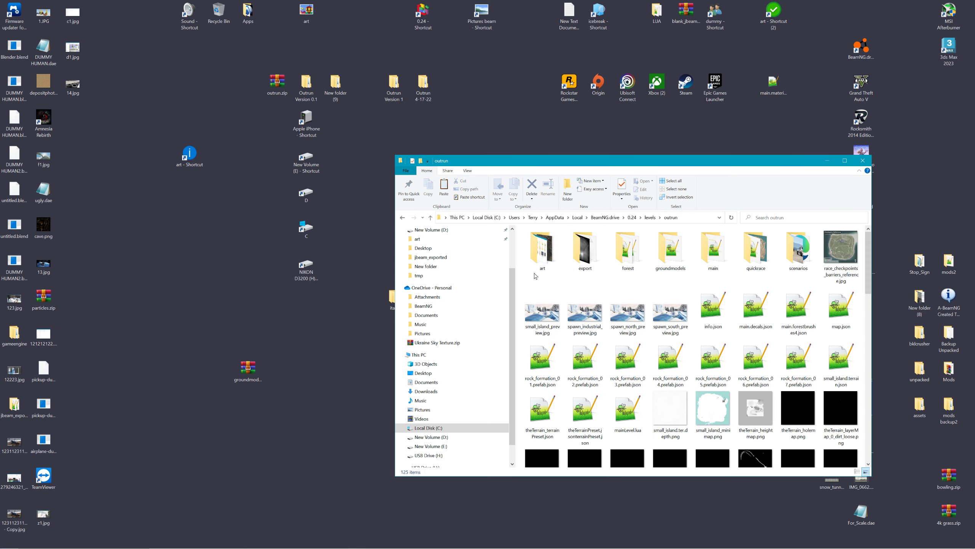
double_click(544, 247)
scroll(697, 425, "down", 3)
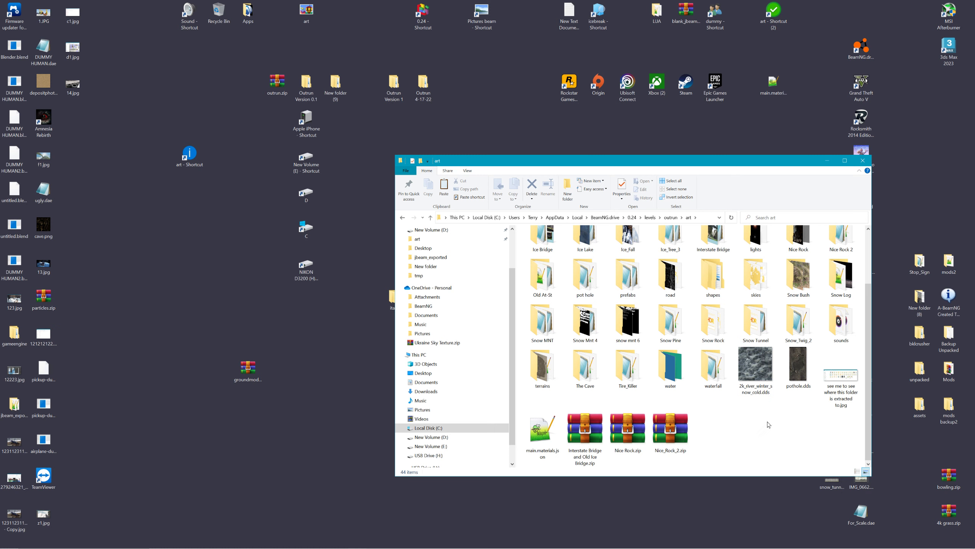
left_click(828, 162)
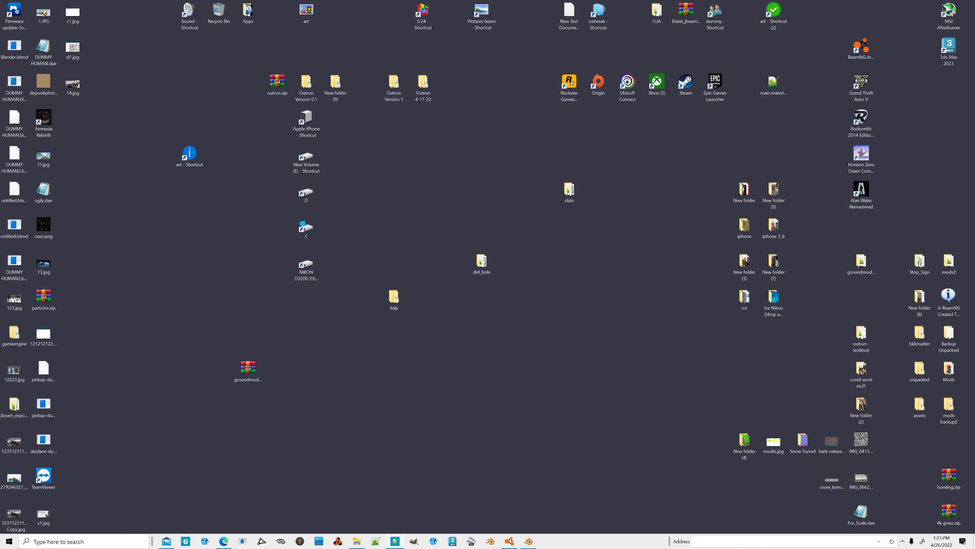
Bring the World Editor back and frame the selected pickup above the rainbow slide
left_click(511, 542)
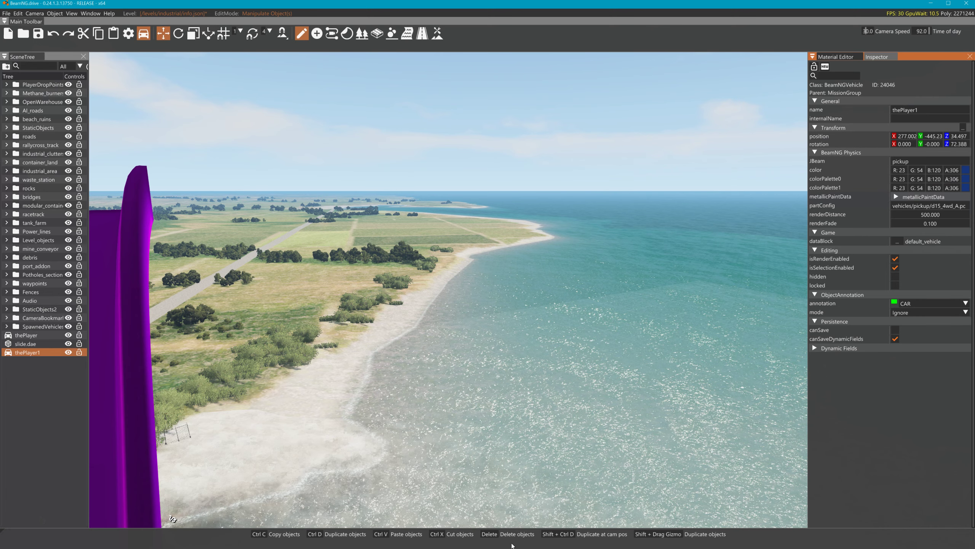
key("f")
right_click_drag(469, 323, 157, 189)
key("w")
right_click_drag(266, 306, 420, 400)
key("a")
key("s")
Fly around the rainbow slide to view it whole from the sea side
key("w")
key("s")
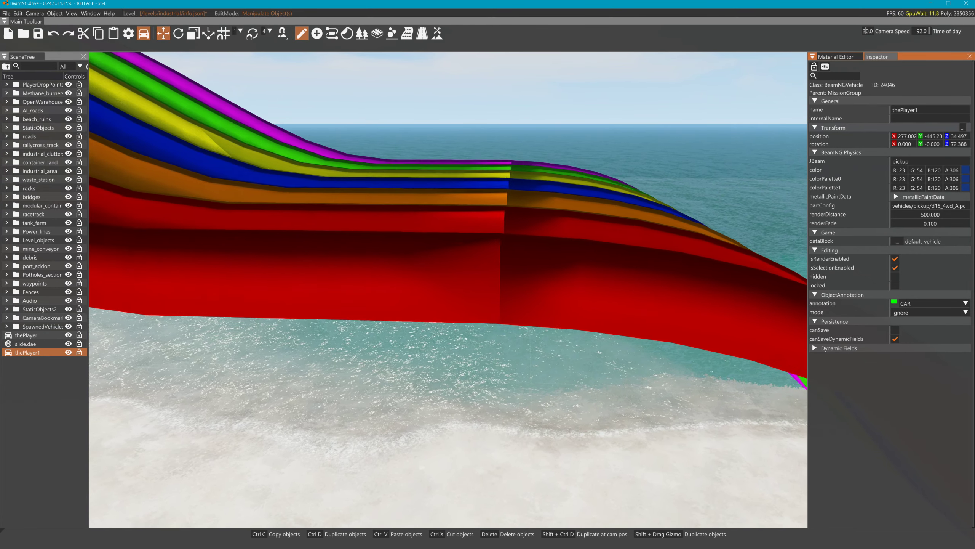
key("s")
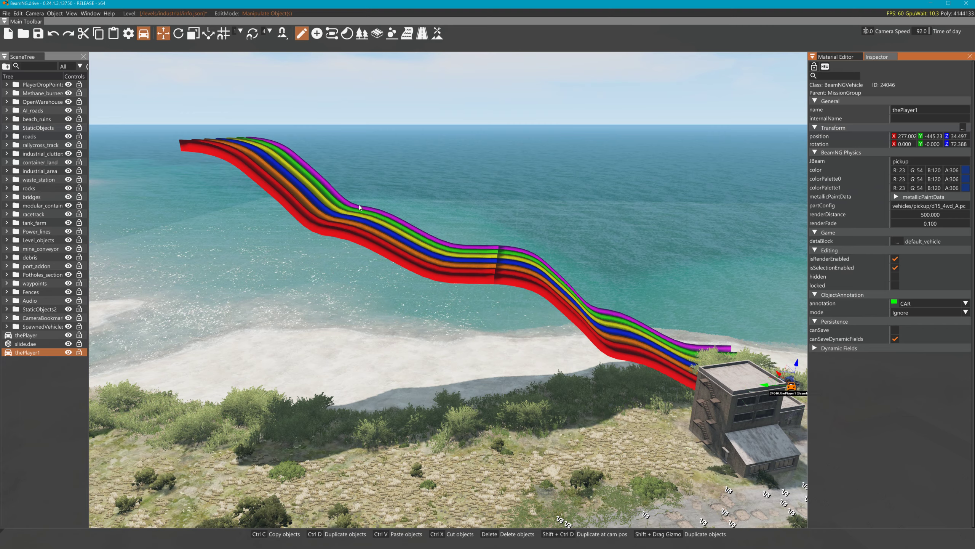
key("w")
right_click_drag(498, 270, 494, 234)
left_click_drag(453, 284, 453, 298)
right_click_drag(453, 298, 452, 307)
Select the rainbow slide and drag it down onto the beach
key("s")
left_click(453, 306)
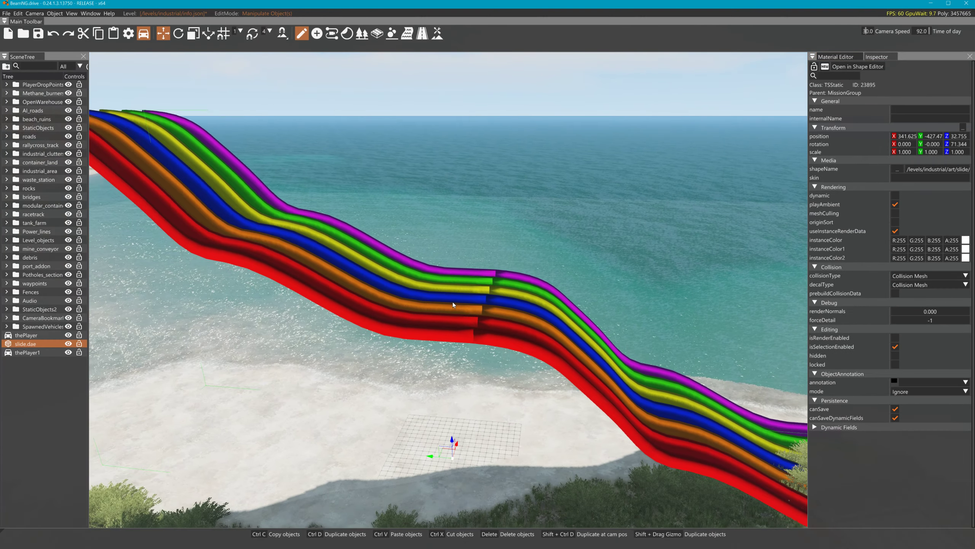
left_click_drag(463, 434, 506, 543)
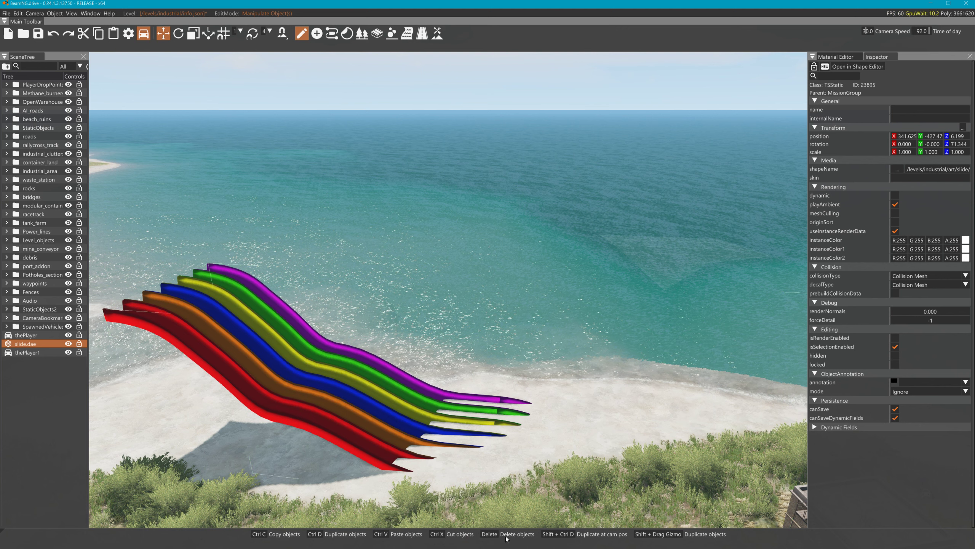
Rotate the slide about Z to run along the shoreline, then lift the pickup to height 67.245
key("2")
left_click(476, 346)
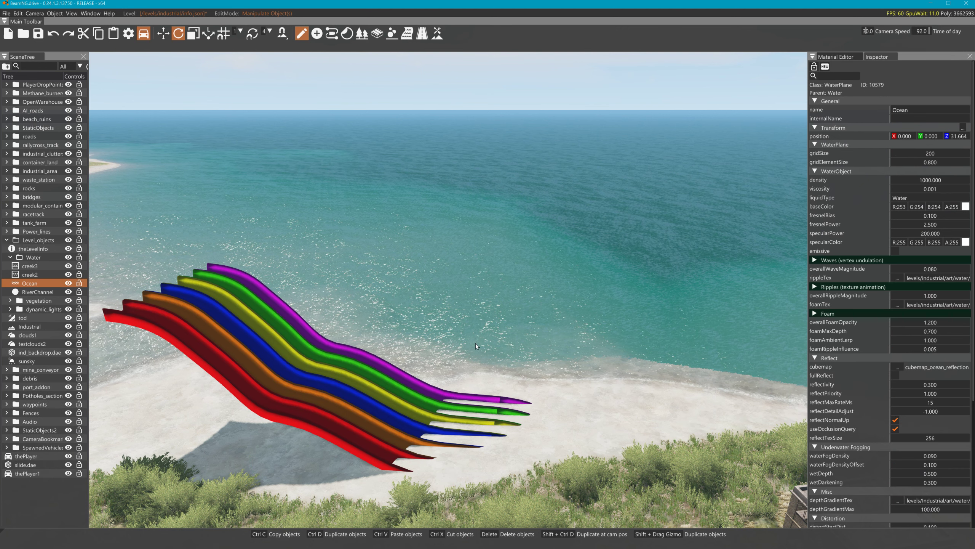
left_click(385, 432)
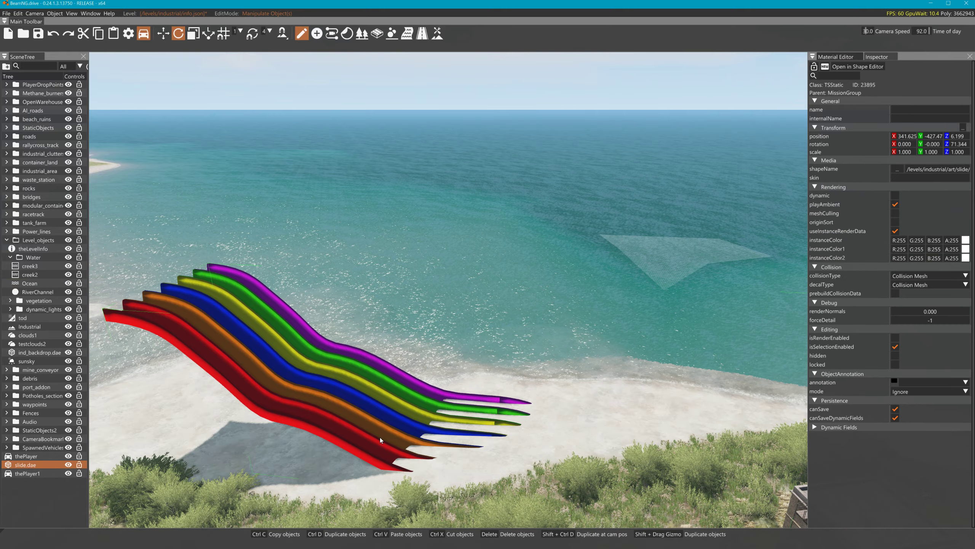
key("s")
right_click_drag(447, 279, 484, 397)
key("d")
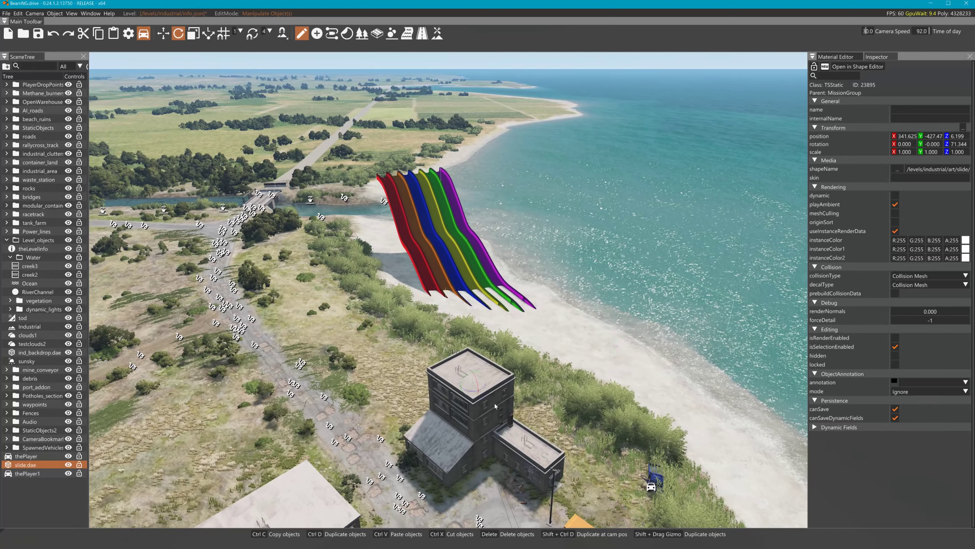
left_click_drag(485, 397, 542, 378)
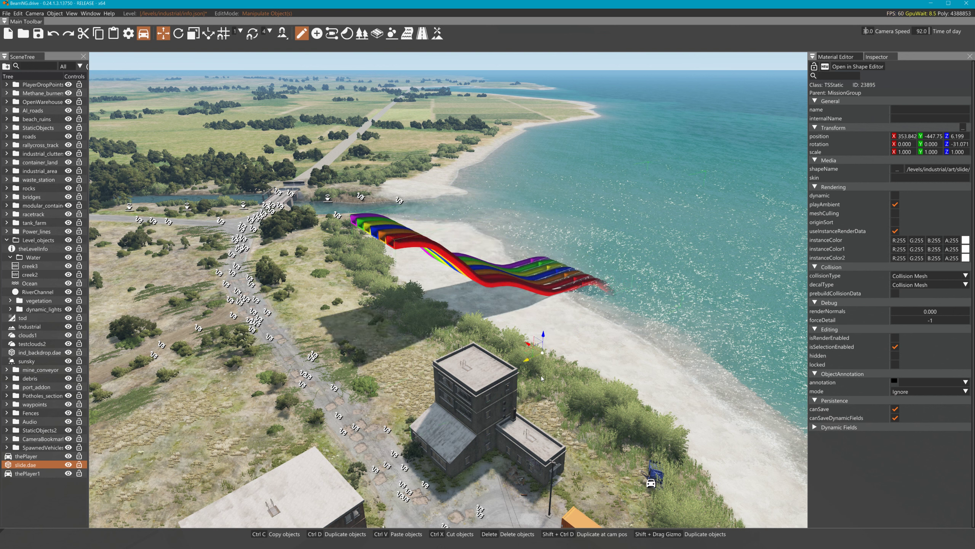
left_click(652, 484)
left_click_drag(655, 472, 767, 226)
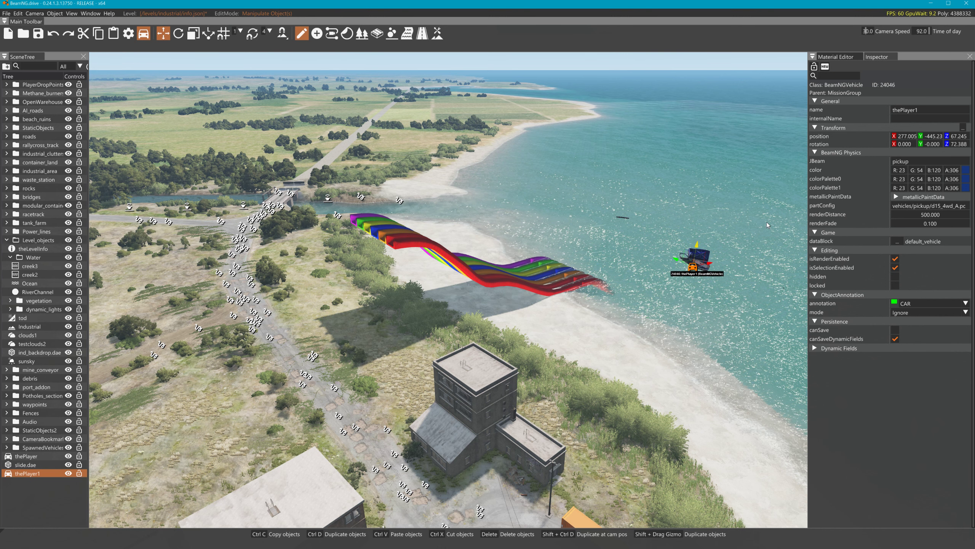
Move the pickup over the slide's upper end at 328.415, -408.50, height 69.620
left_click_drag(680, 263, 416, 187)
key("w")
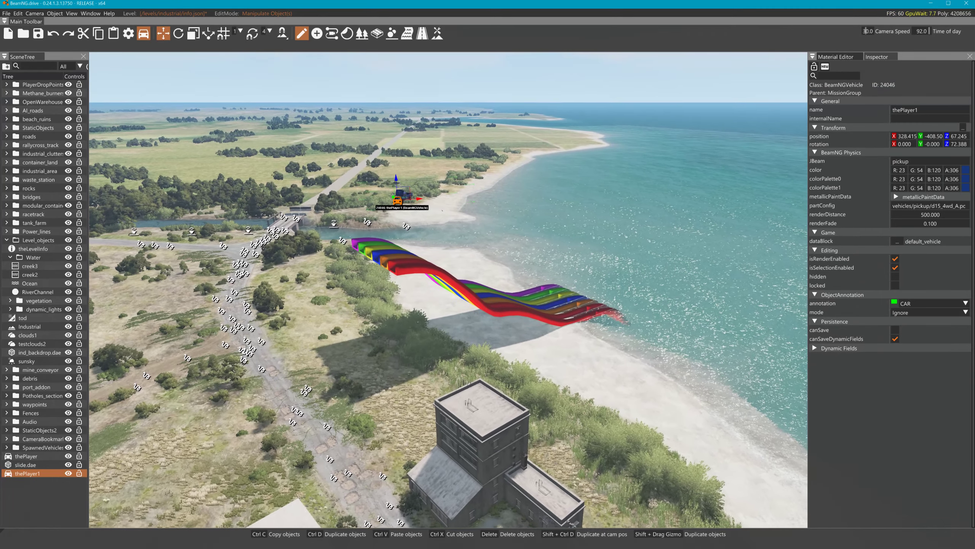
key("w")
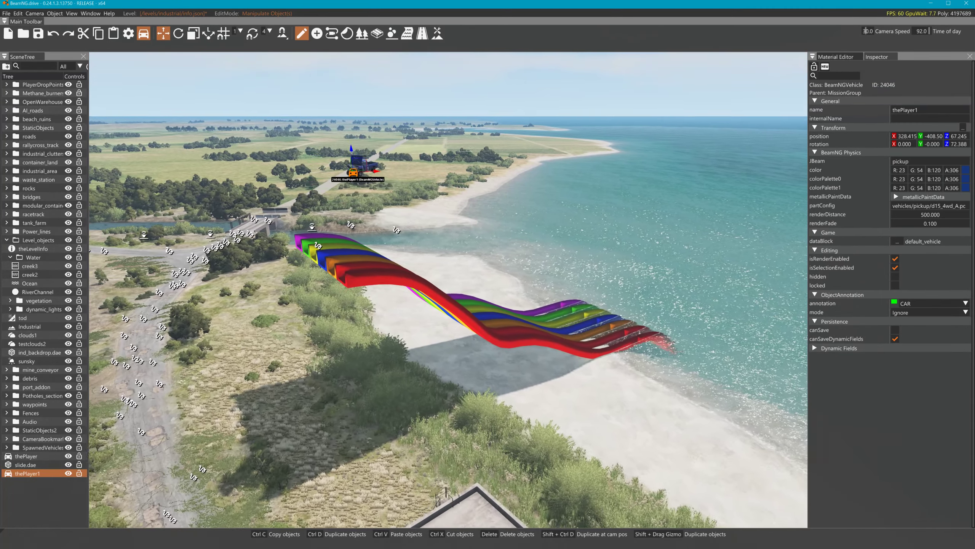
key("w")
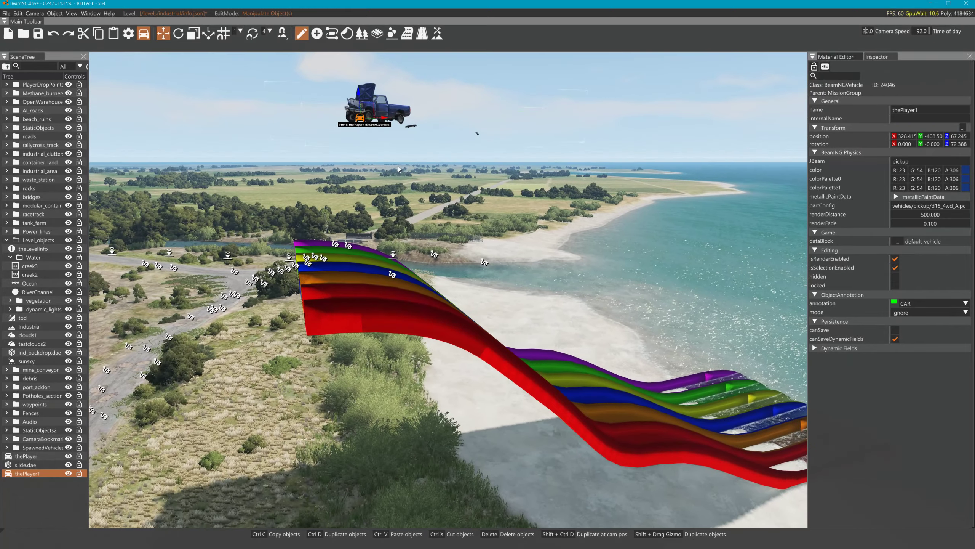
left_click_drag(355, 93, 376, 12)
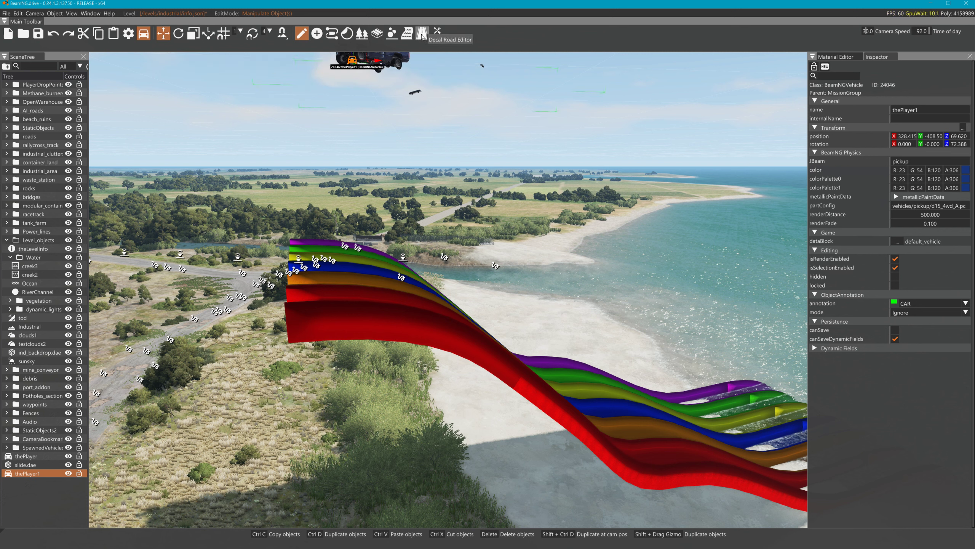
Draw a river with three points running from the slide's top down the lanes
left_click(408, 40)
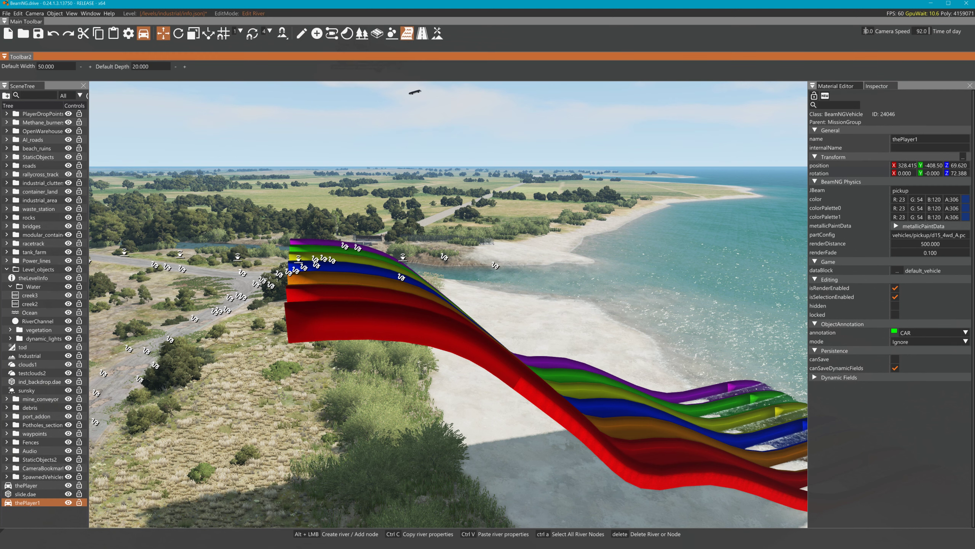
right_click_drag(411, 215, 357, 173)
key("w")
right_click_drag(414, 111, 420, 181)
key("s")
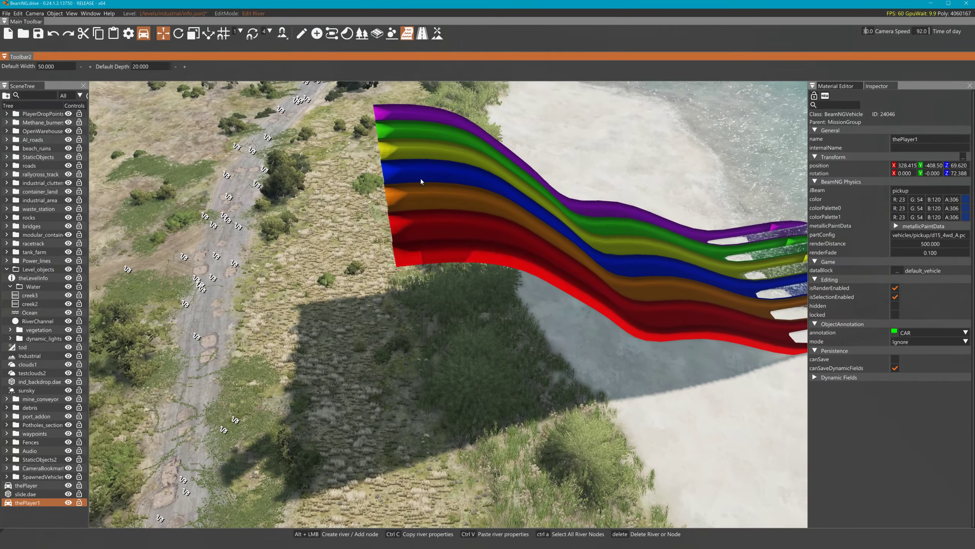
key("alt")
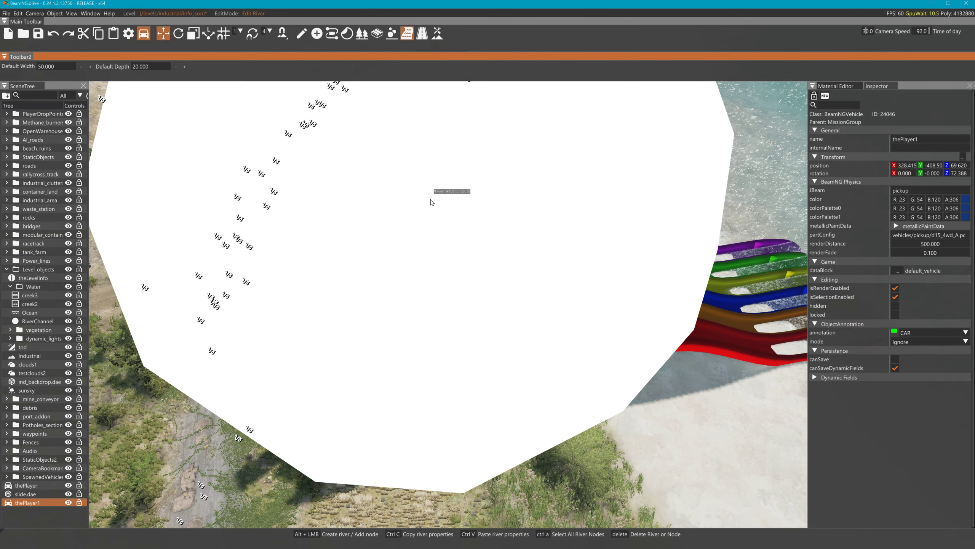
left_click(430, 200, "alt")
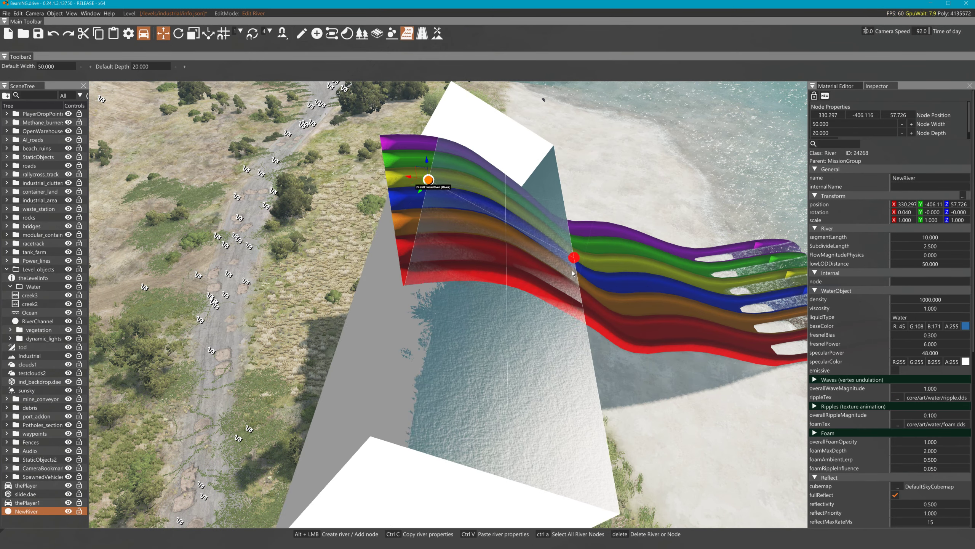
left_click(578, 266, "alt")
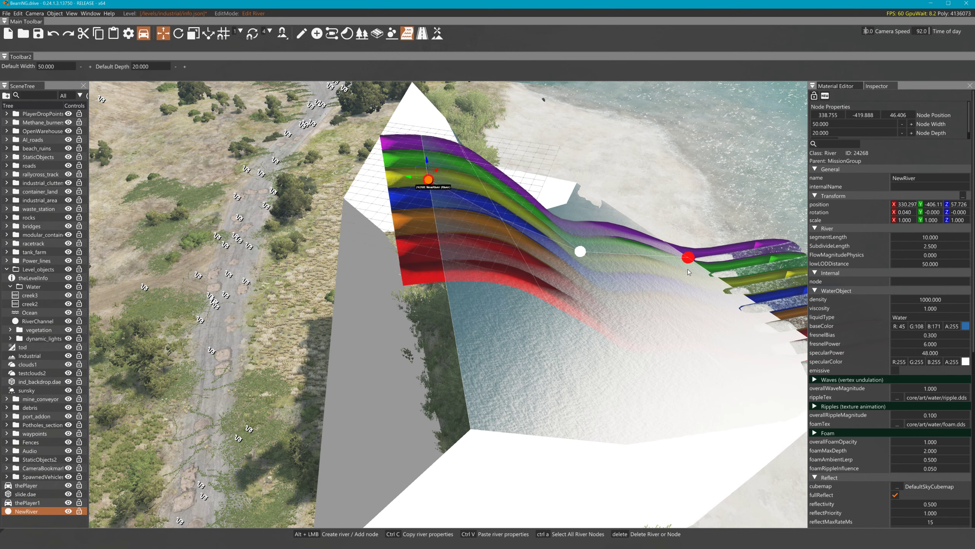
left_click(716, 295, "alt")
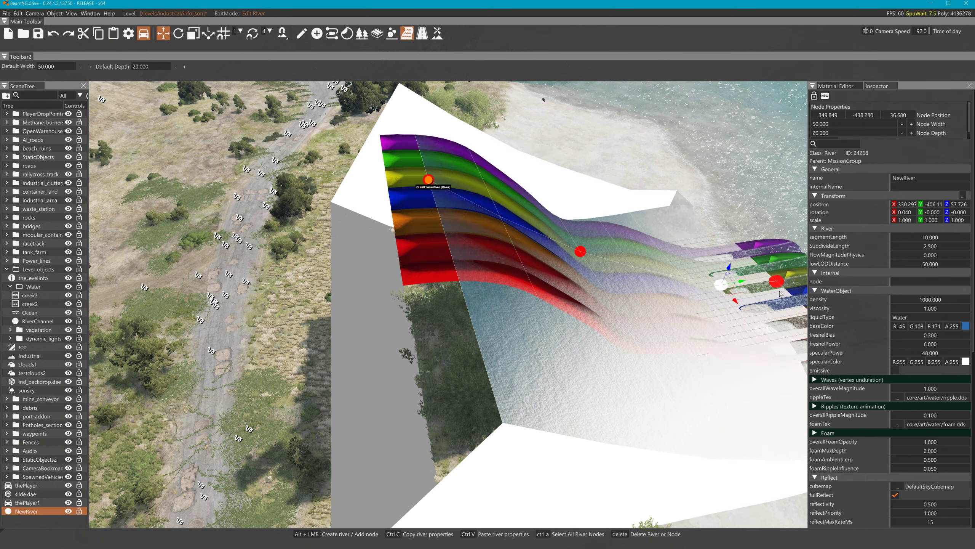
Shift the river's first point left and raise an upper node so the water sits higher
left_click(430, 183)
left_click_drag(450, 181, 405, 189)
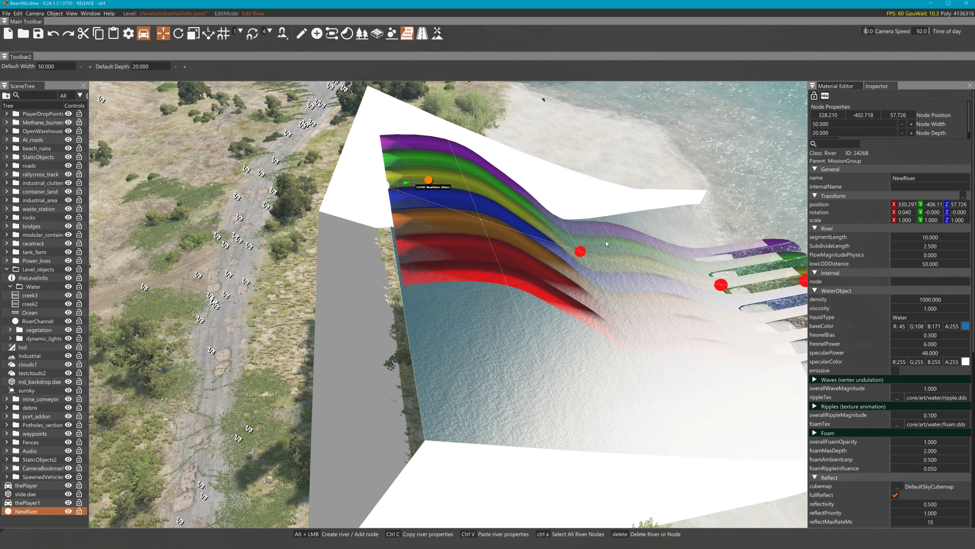
key("d")
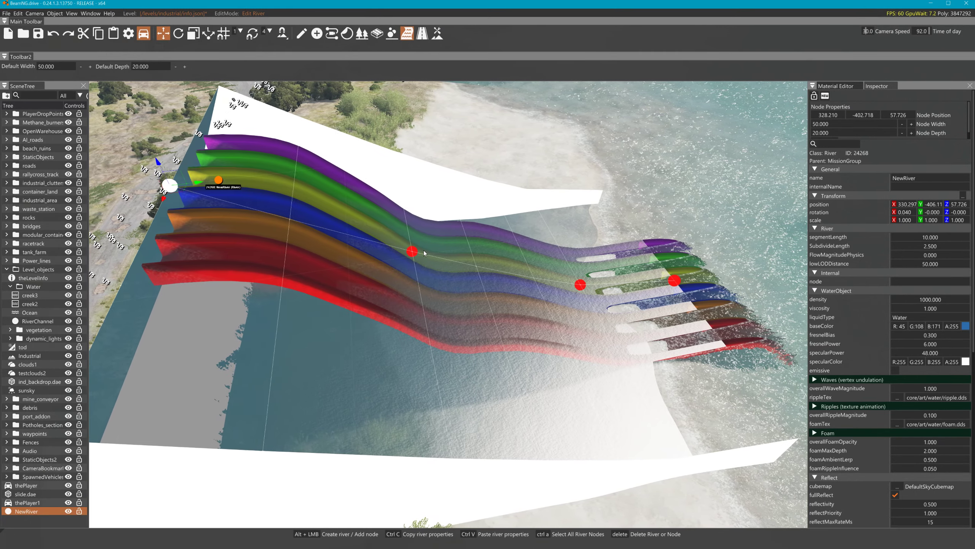
left_click(394, 250)
left_click_drag(393, 240, 389, 220)
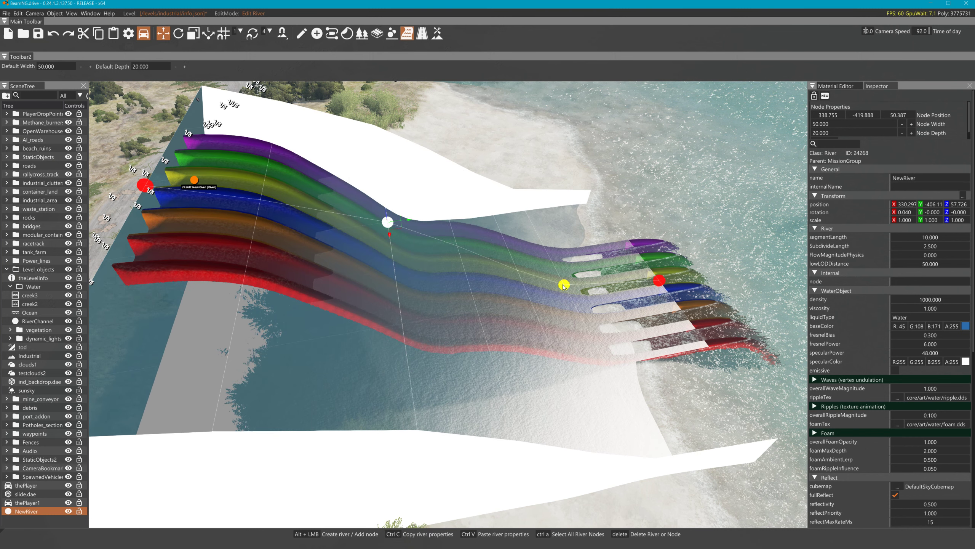
left_click(563, 286)
left_click(466, 256)
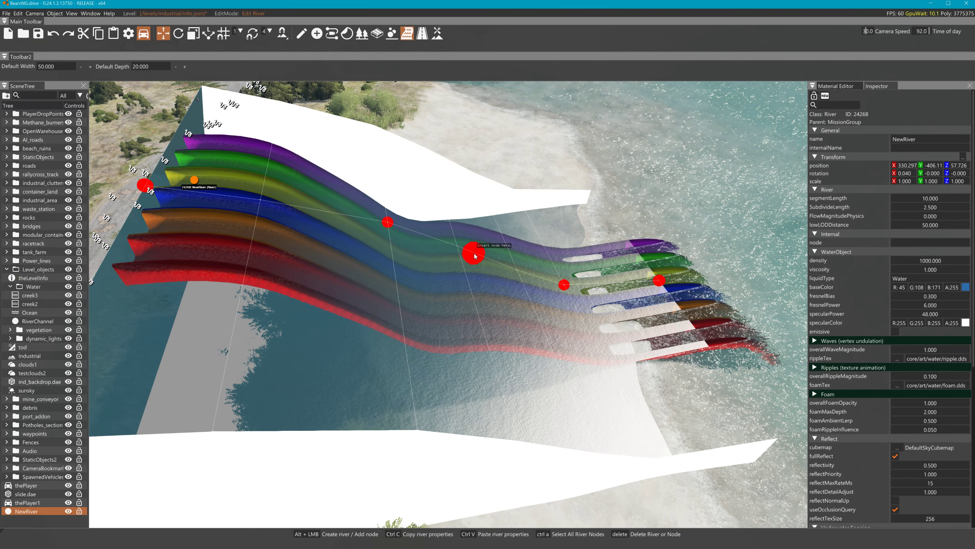
Insert a midway node lower down the slope and shift the downstream node along the lanes
left_click(475, 254)
left_click_drag(476, 249, 443, 287)
left_click(564, 286)
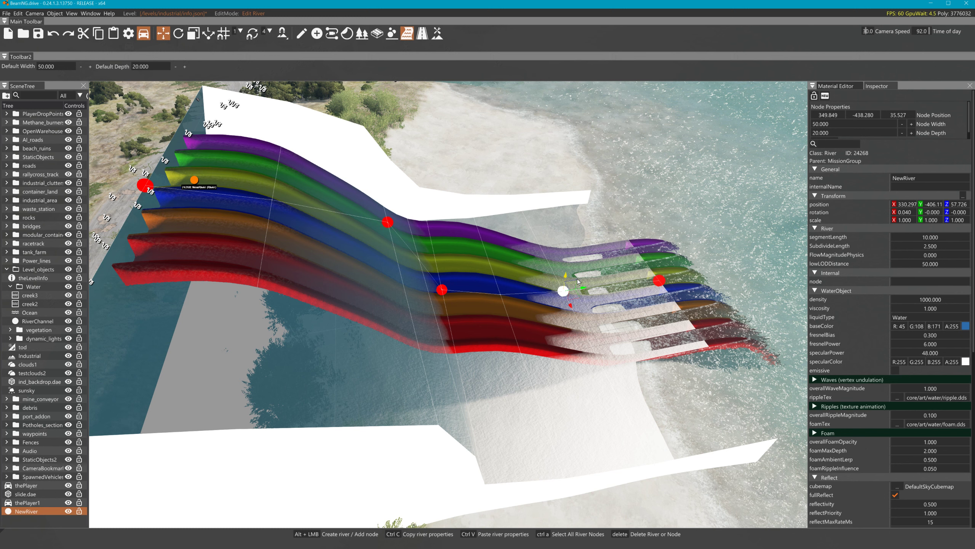
left_click_drag(580, 277, 619, 289)
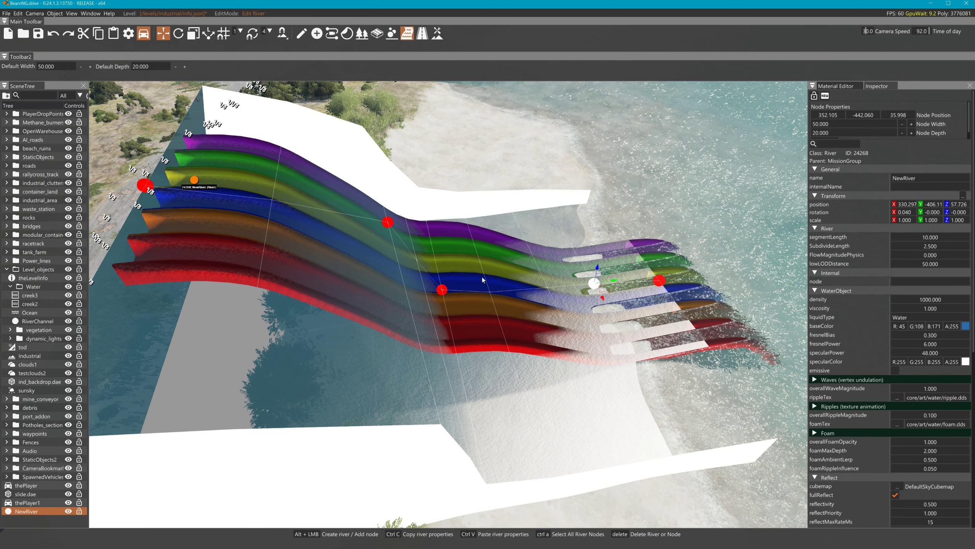
Raise the inserted node slightly, lower the upper node onto the slide, and deselect NewRiver
left_click(442, 289)
left_click_drag(442, 285, 442, 278)
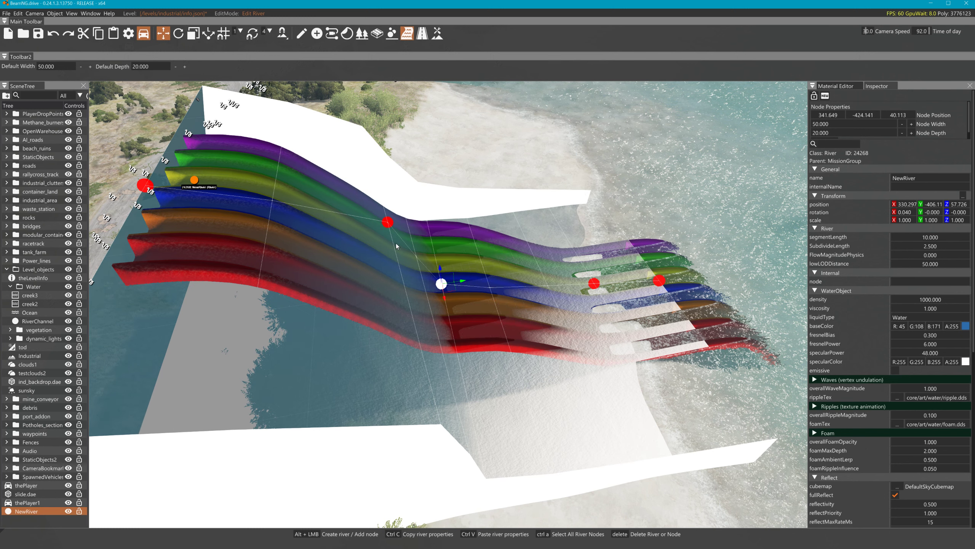
left_click(388, 223)
left_click_drag(386, 208, 350, 236)
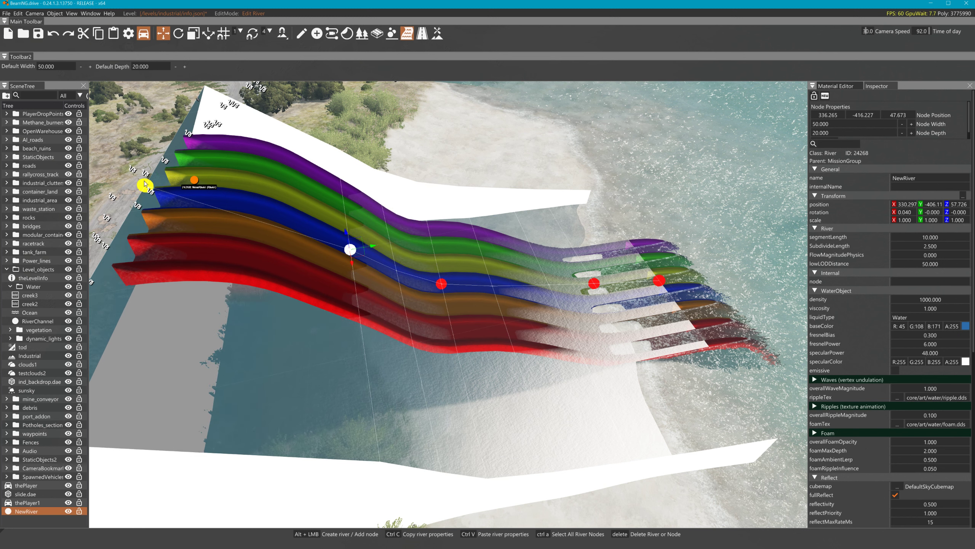
left_click(236, 213)
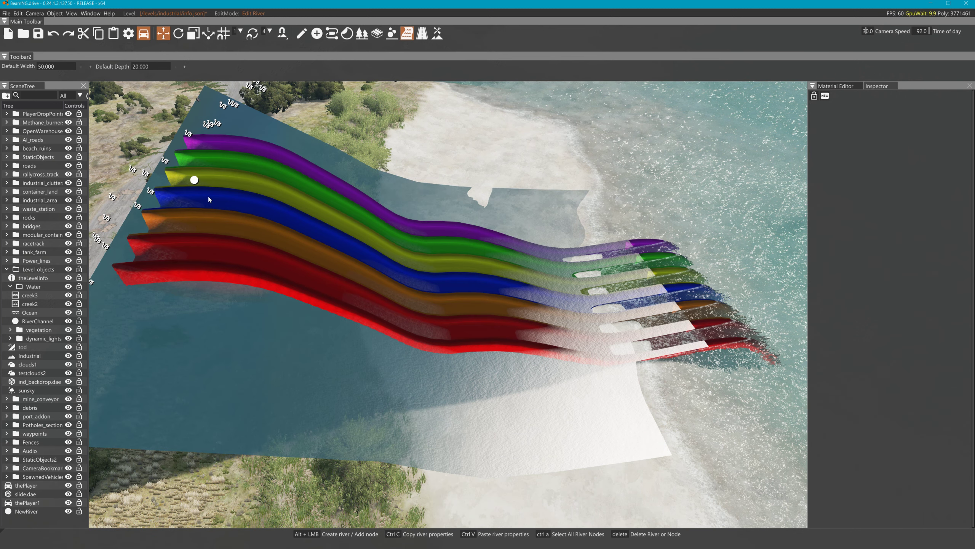
Reselect NewRiver, undo stray nodes, and insert a node moved up the blue lane
left_click(288, 220)
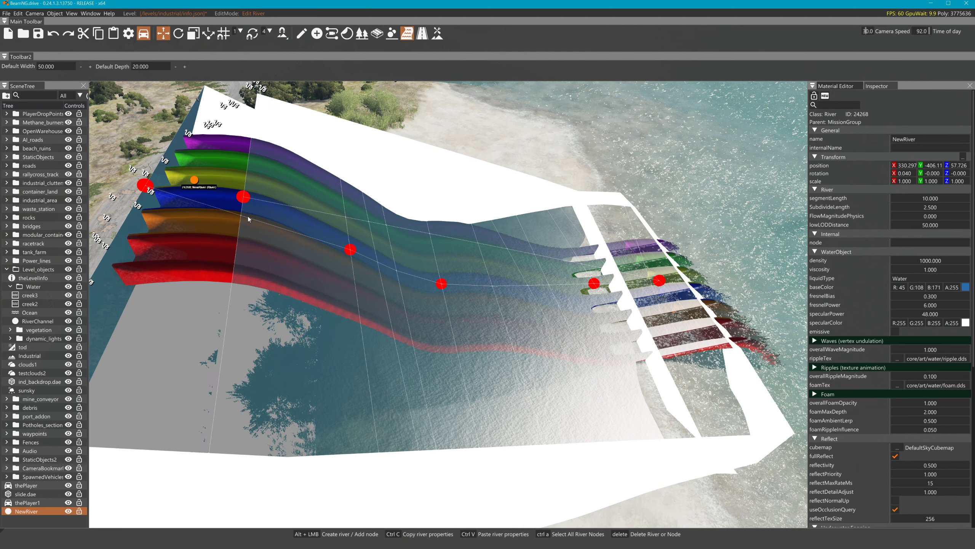
key("ctrl+z")
left_click(247, 216)
key("alt")
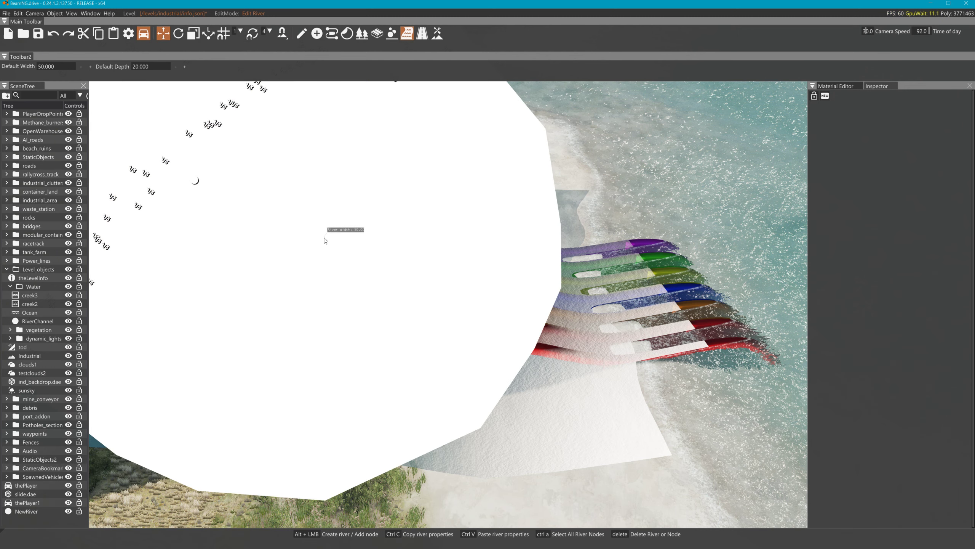
left_click(324, 238, "alt")
key("ctrl+z")
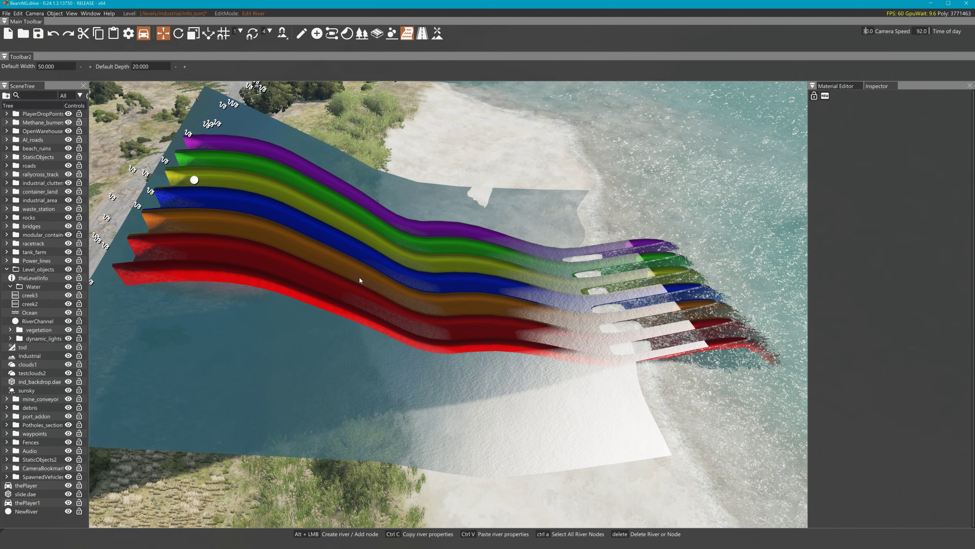
left_click(358, 277, "alt")
key("ctrl+z")
left_click(349, 250, "alt")
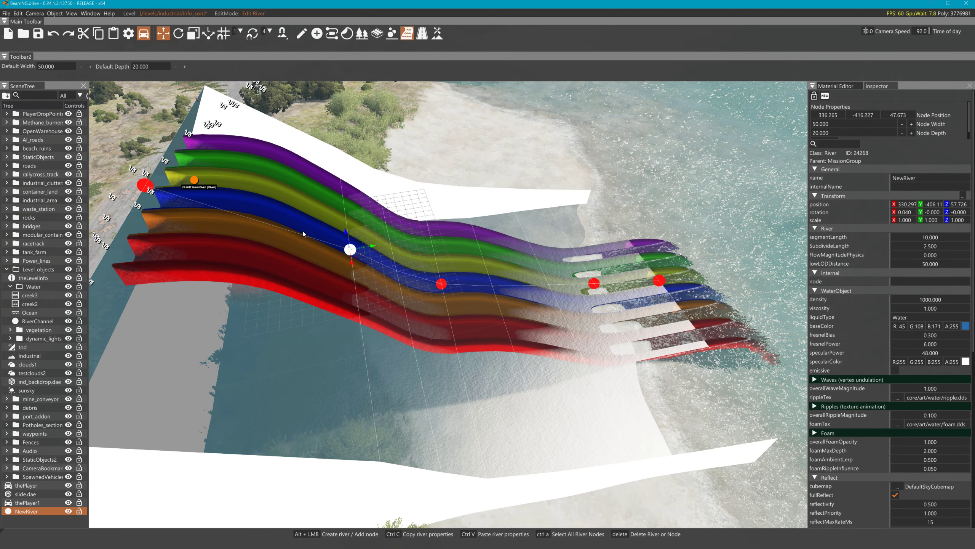
left_click_drag(356, 255, 290, 184)
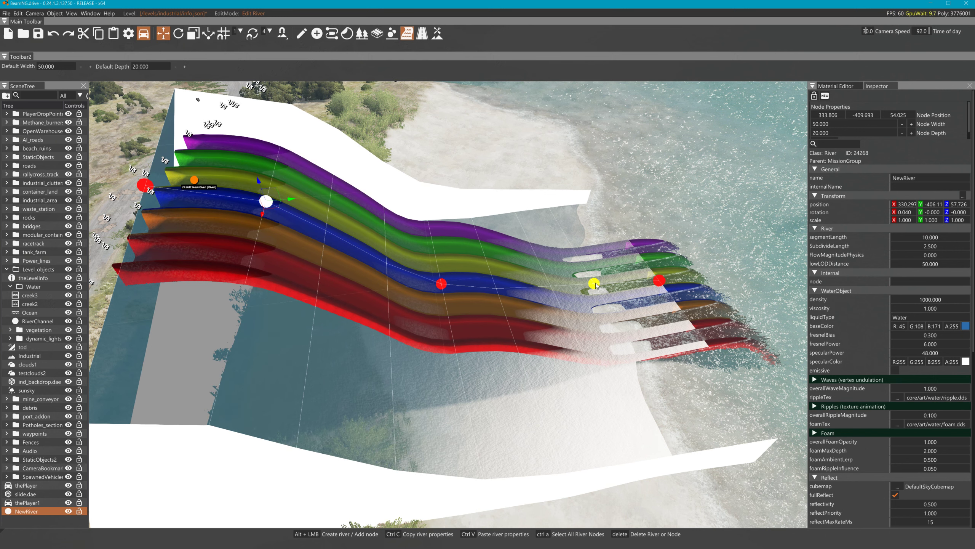
Lower the node near the lane ends and move the middle node down toward them
left_click(595, 284)
left_click_drag(597, 271, 621, 299)
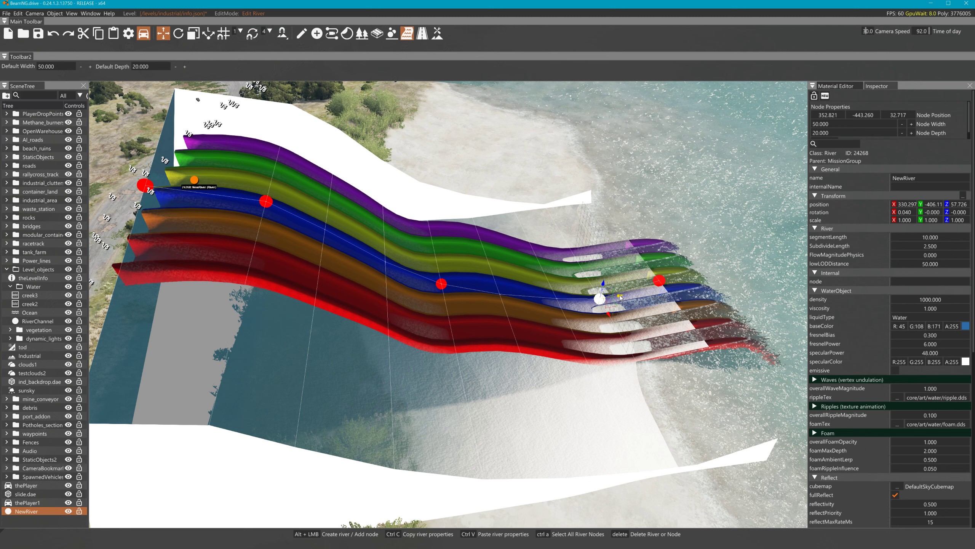
left_click(443, 285)
left_click_drag(462, 281, 482, 294)
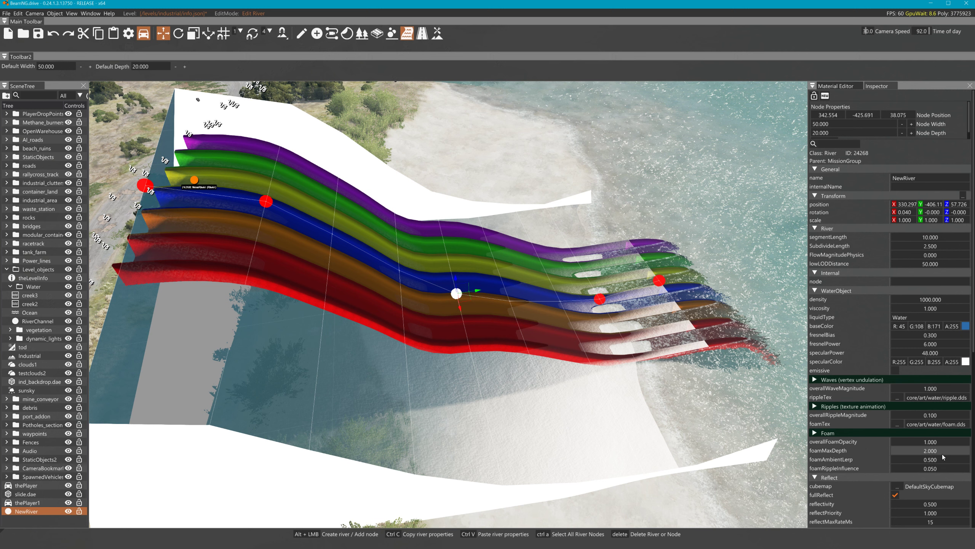
Scroll to NewRiver's River properties in the Inspector and apply a new SubdivideLength
scroll(942, 454, "down", 3)
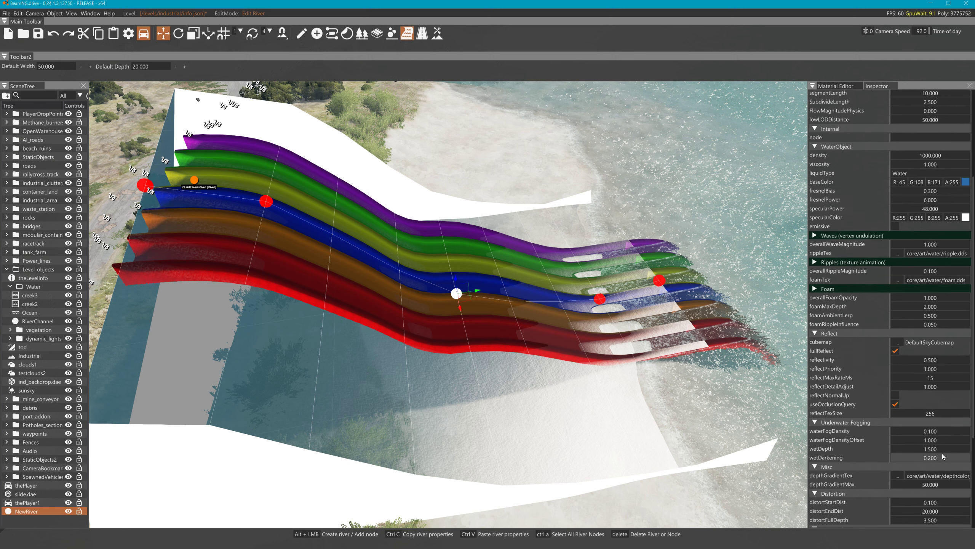
scroll(941, 453, "down", 2)
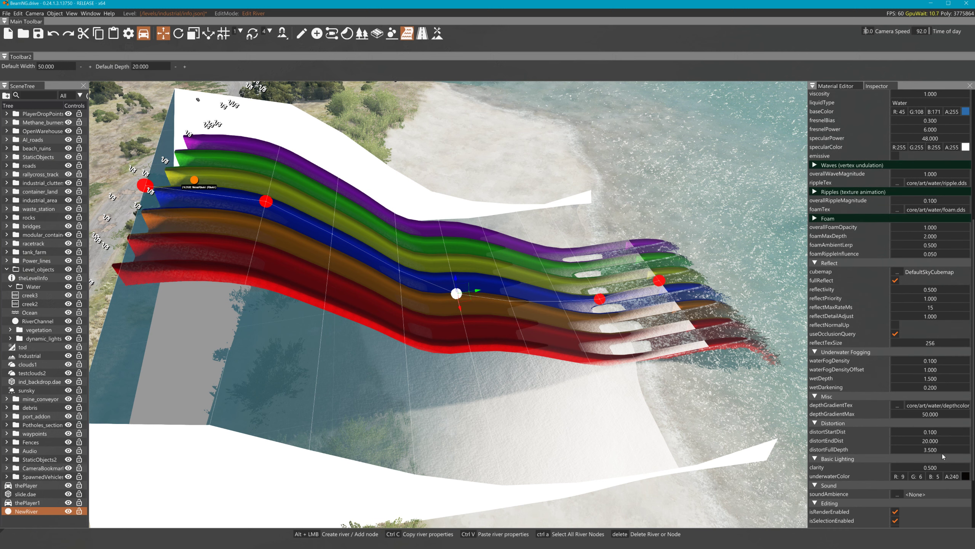
scroll(942, 454, "up", 5)
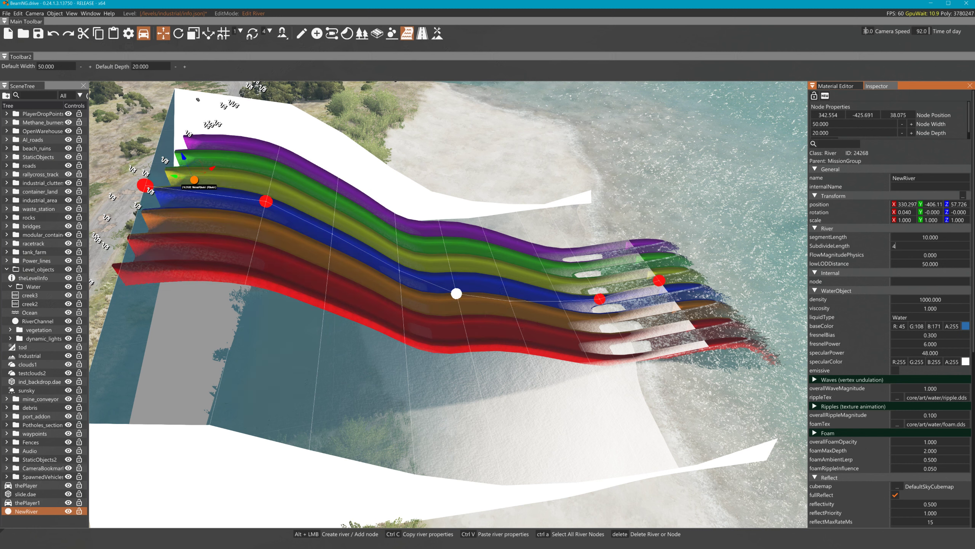
key("Return")
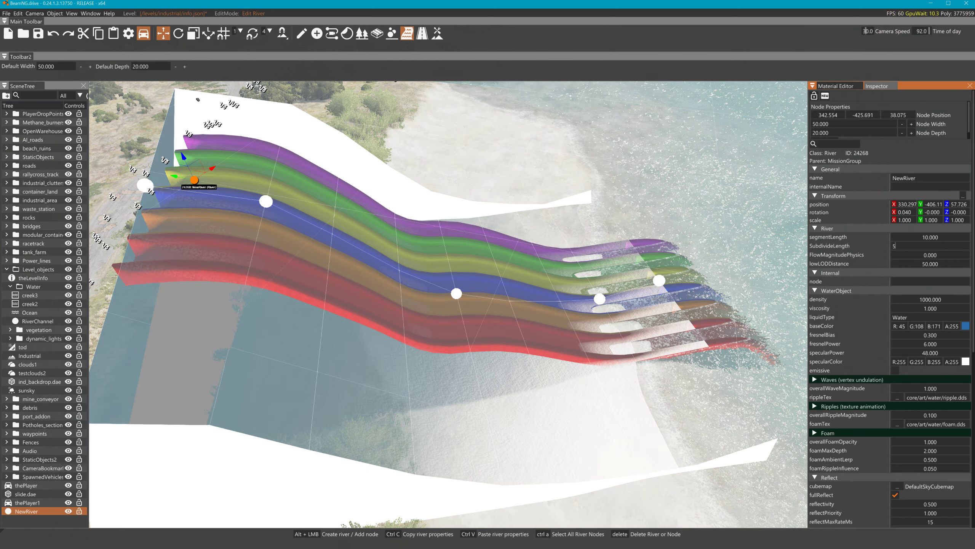
key("Return")
key("Return")
Change NewRiver's segmentLength from 10 to 3 for finer water segments
left_click(456, 293)
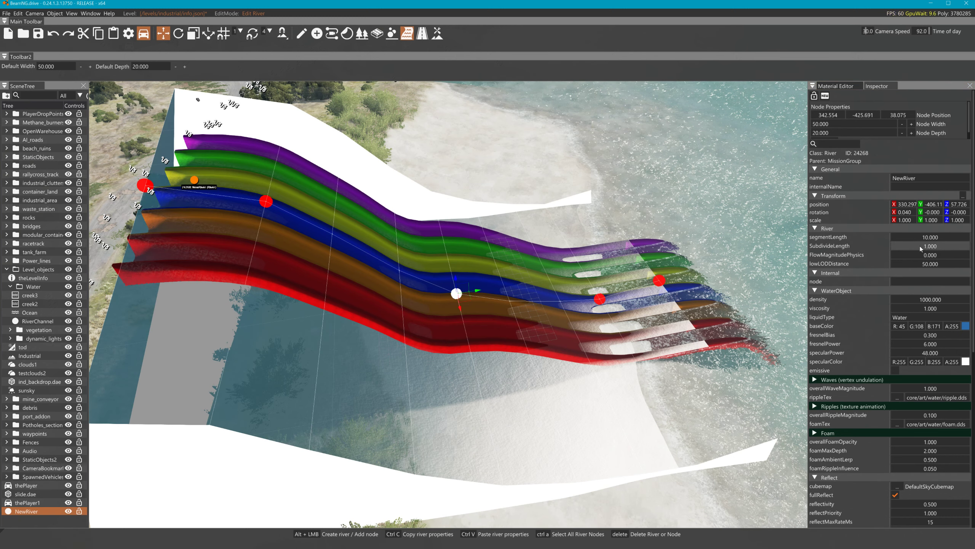
key("a")
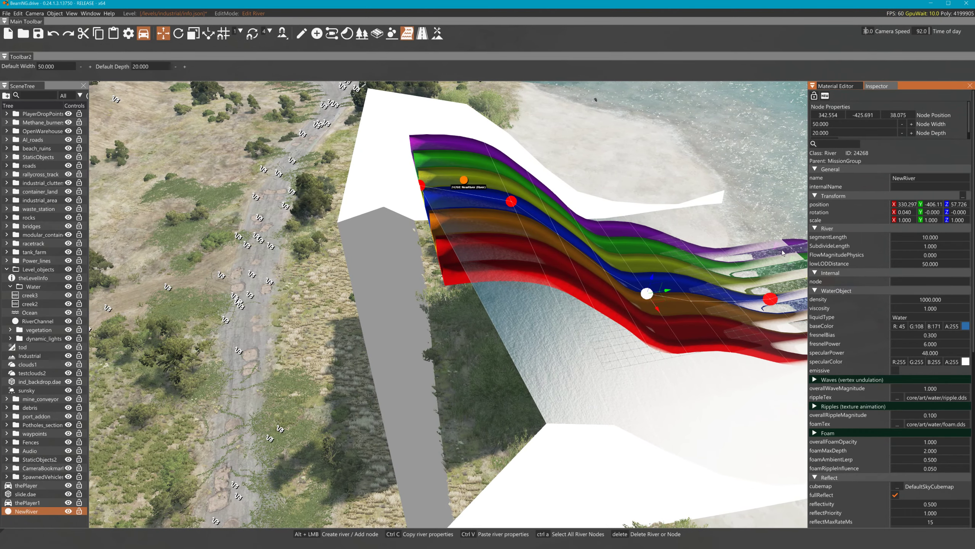
left_click(942, 237)
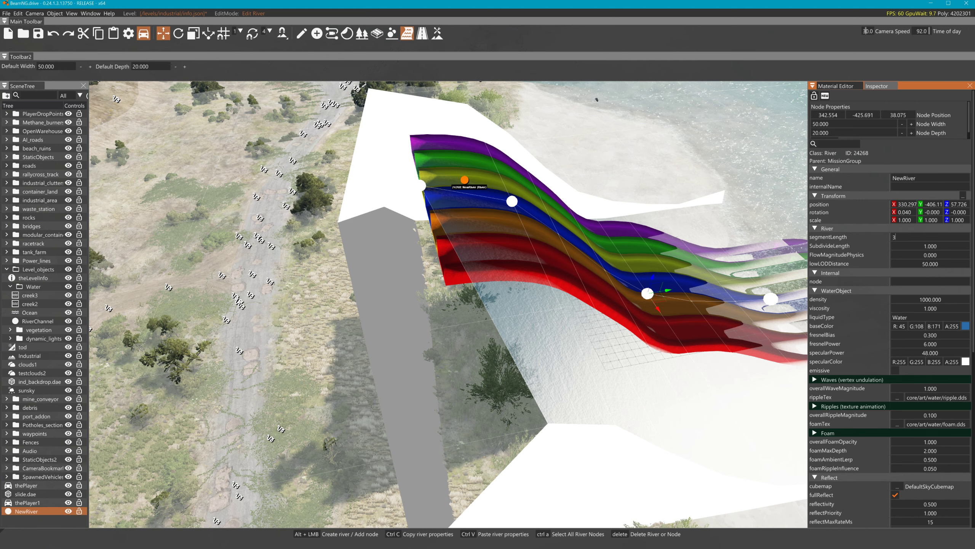
key("Return")
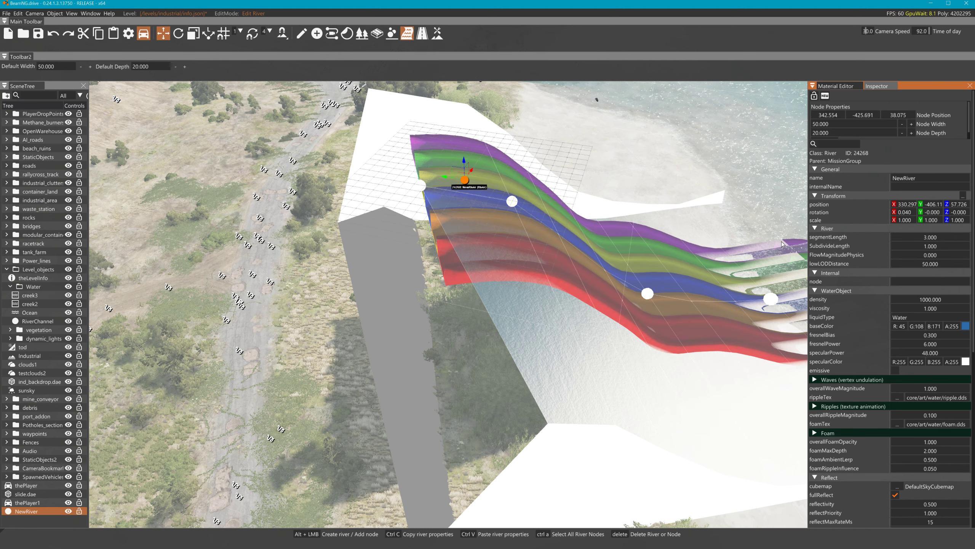
key("d")
right_click_drag(780, 244, 587, 232)
left_click(338, 187)
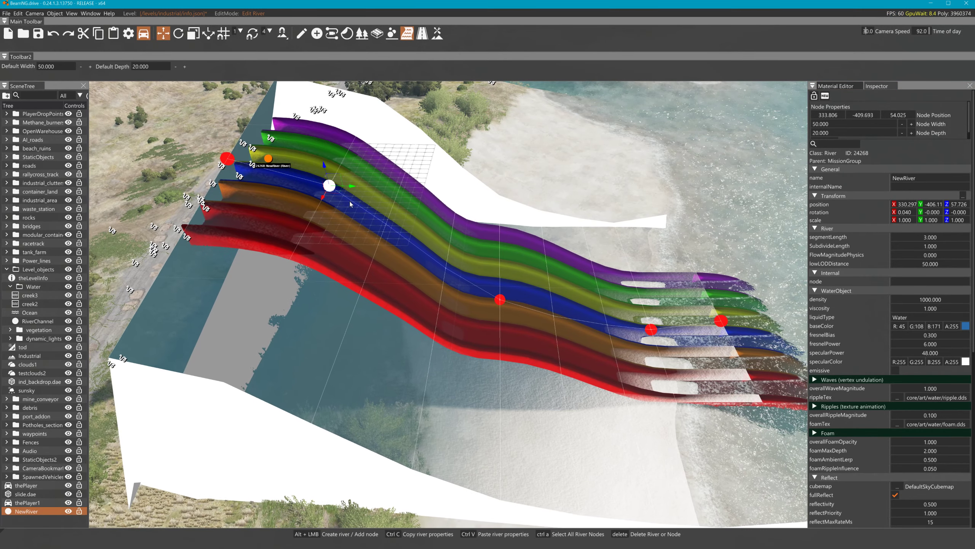
left_click(454, 266)
left_click(424, 261)
left_click(412, 250)
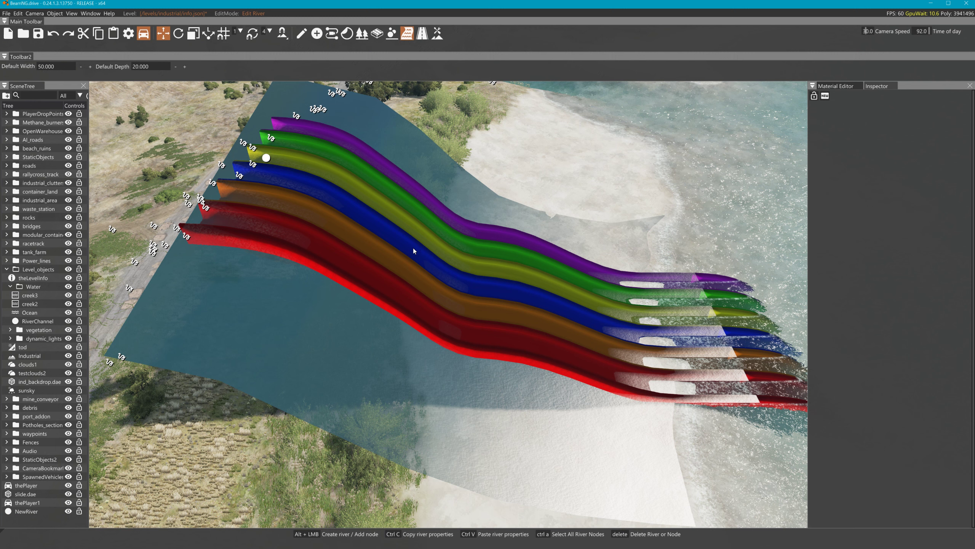
left_click(316, 187)
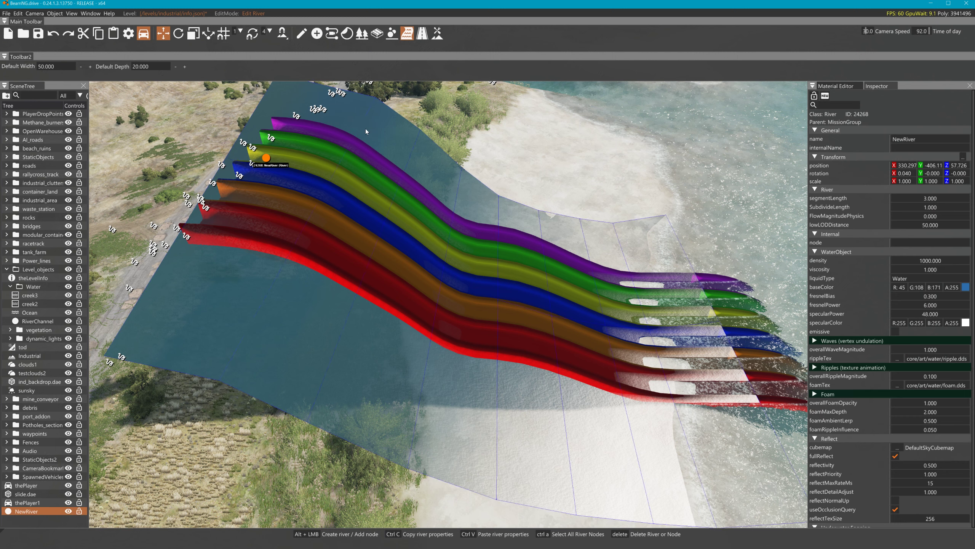
left_click(327, 186)
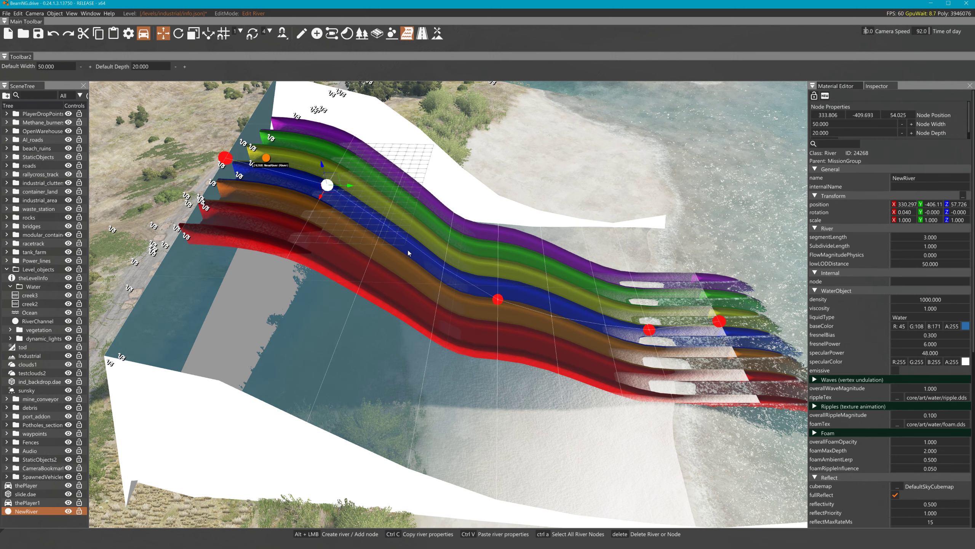
key("alt")
left_click(416, 244)
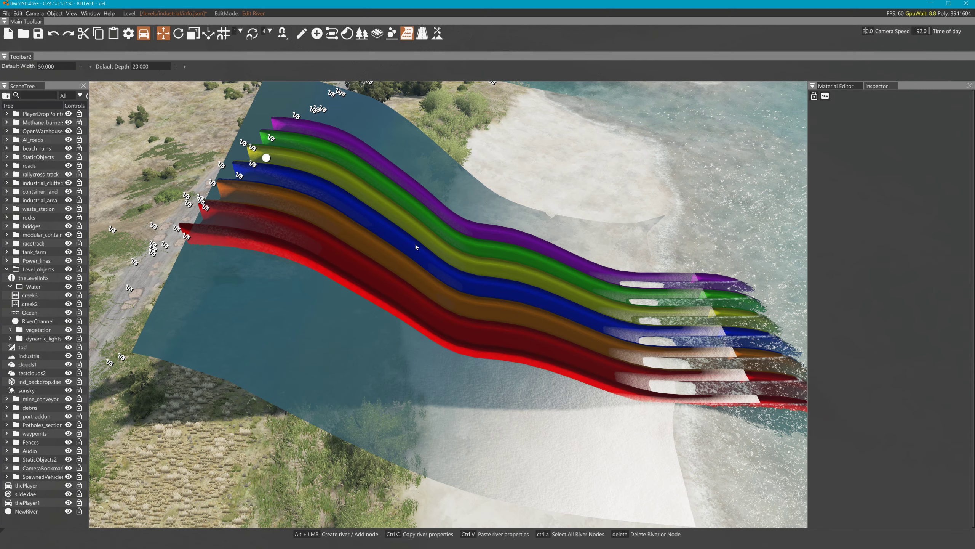
key("alt")
key("w")
right_click_drag(433, 224, 443, 216)
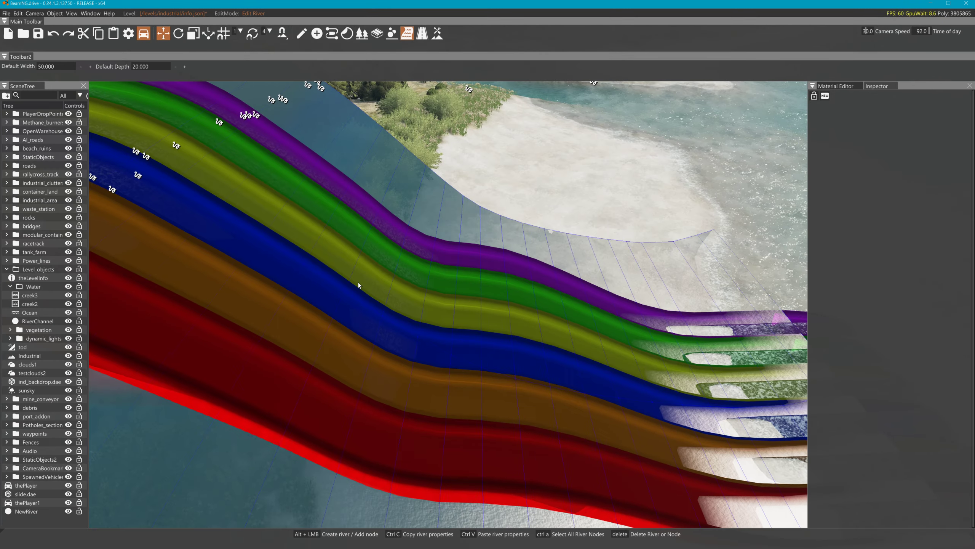
left_click(358, 281)
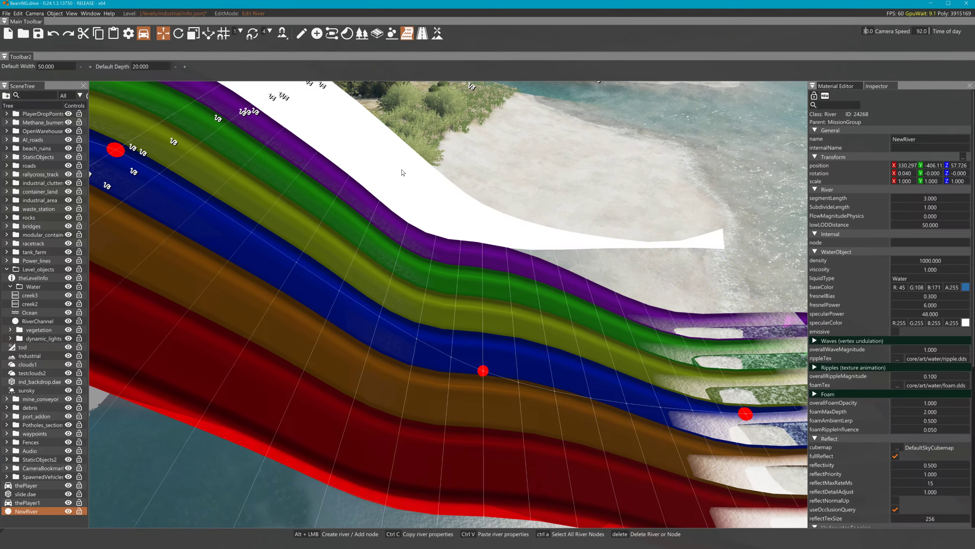
left_click(282, 257)
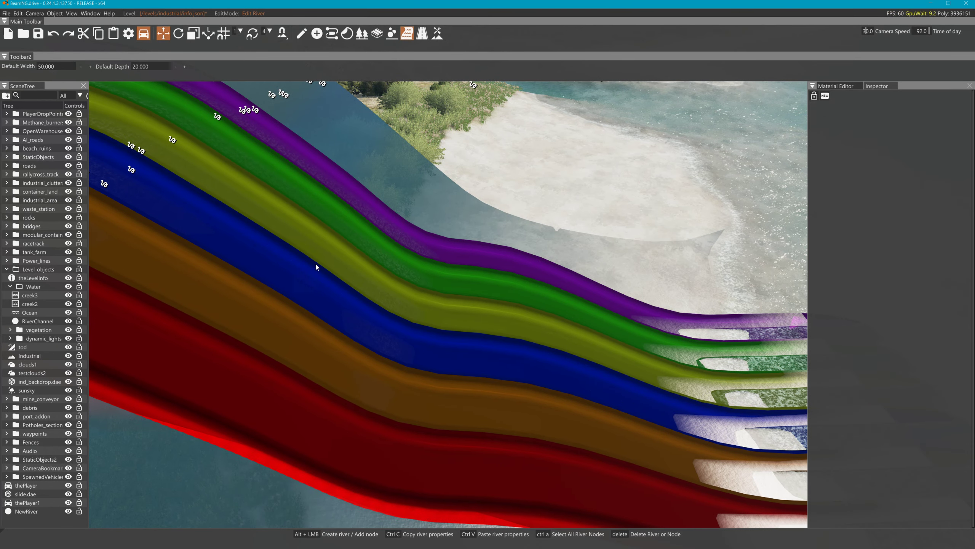
key("w")
right_click_drag(572, 248, 443, 235)
key("d")
key("s")
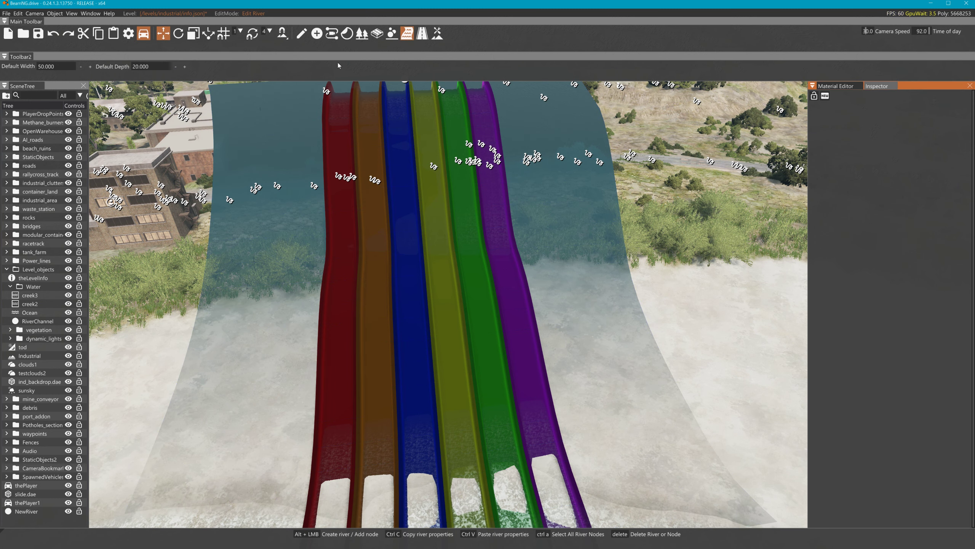
Give all of NewRiver's nodes width 23 and depth 3
left_click(571, 143)
key("ctrl+a")
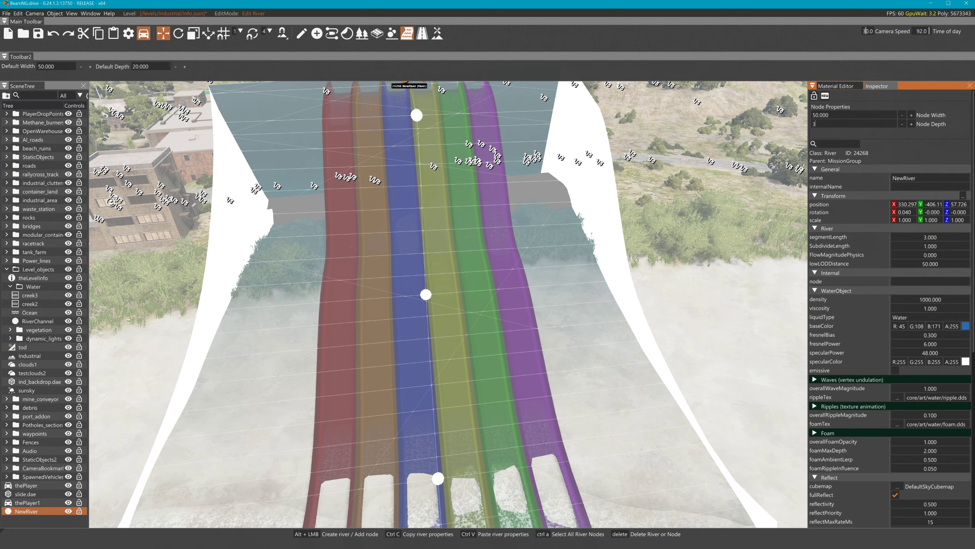
key("Return")
double_click(820, 115)
type("25")
key("Return")
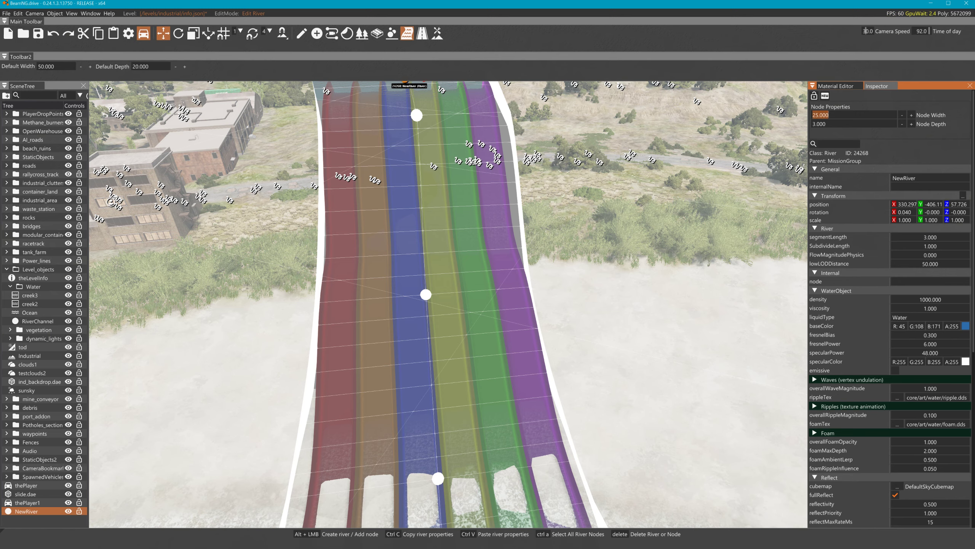
type("23")
key("Return")
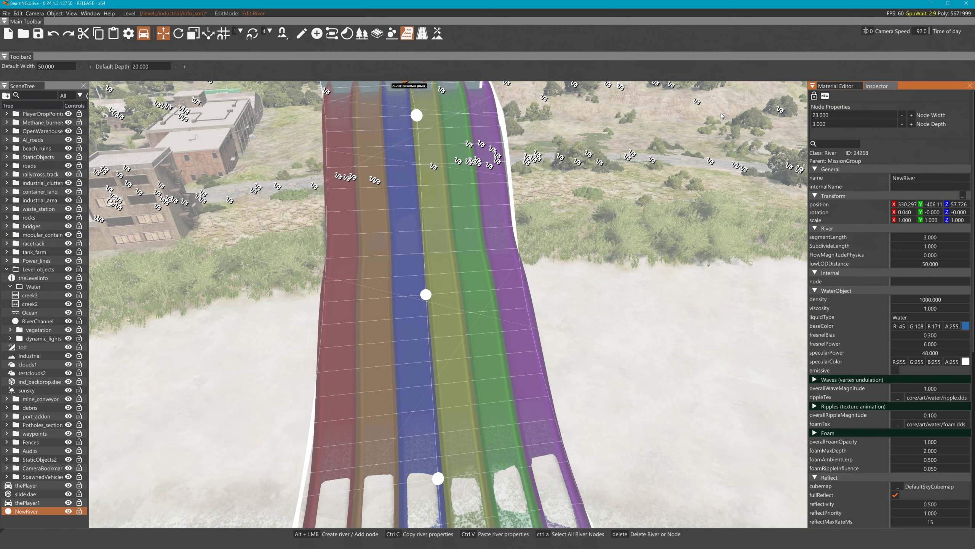
Lower the river's end node by dragging it downward
left_click(660, 157)
right_click_drag(660, 156, 462, 165)
key("w")
key("w")
key("w")
key("s")
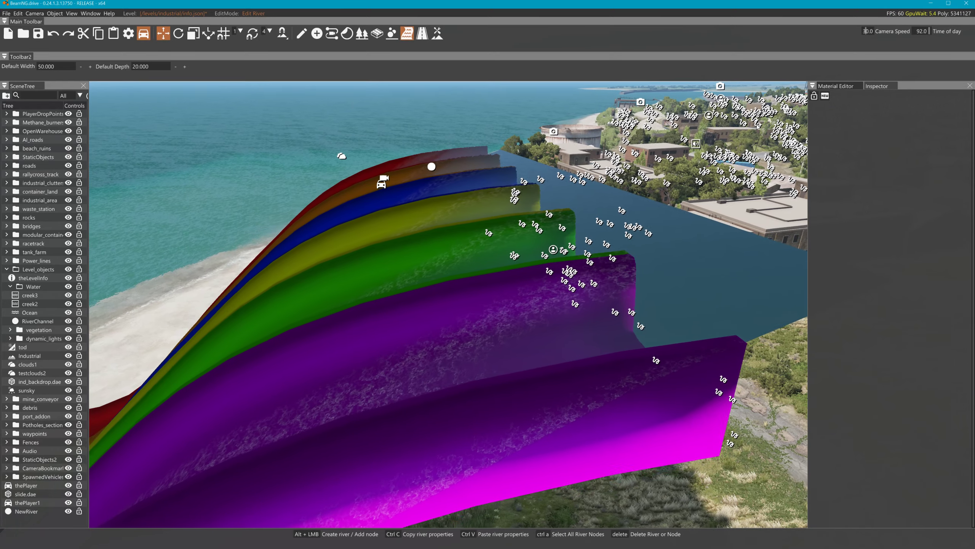
left_click(462, 165)
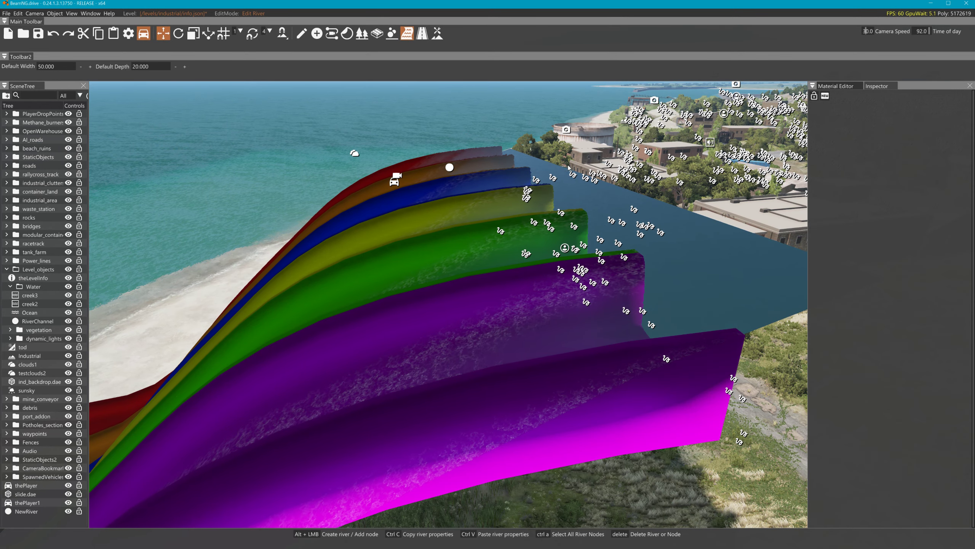
left_click(556, 166)
left_click_drag(559, 154, 600, 204)
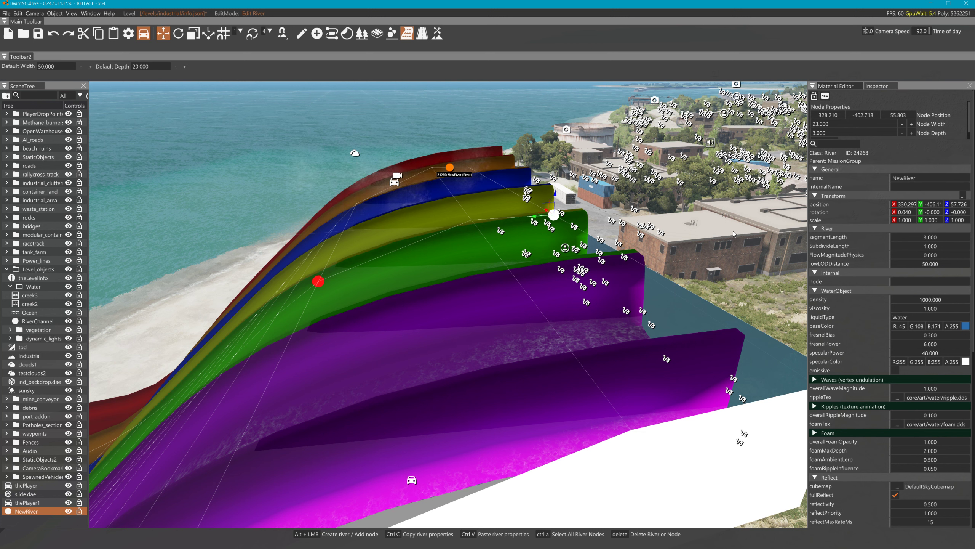
Set the third ripple layer's rippleSpeed to 1 under Ripples
left_click(814, 406)
scroll(897, 449, "down", 1)
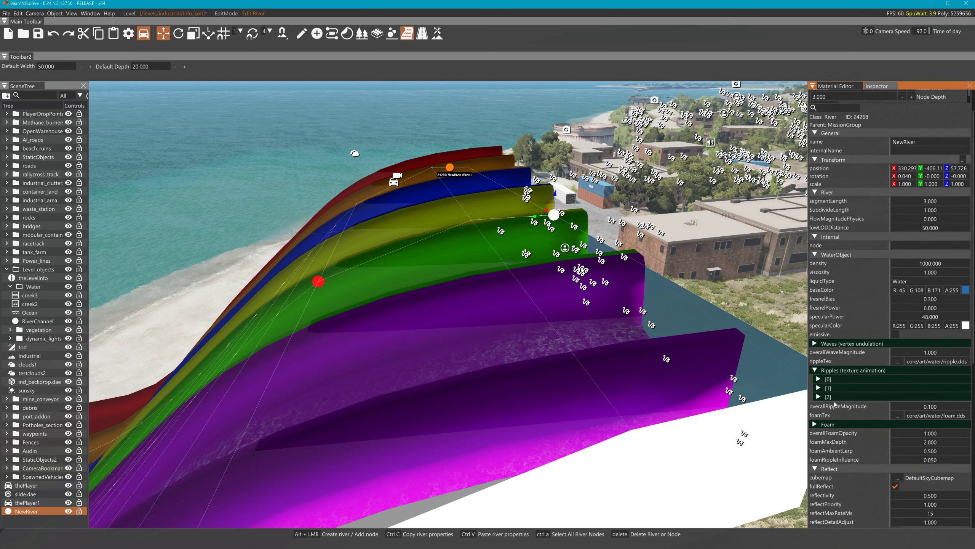
left_click(824, 378)
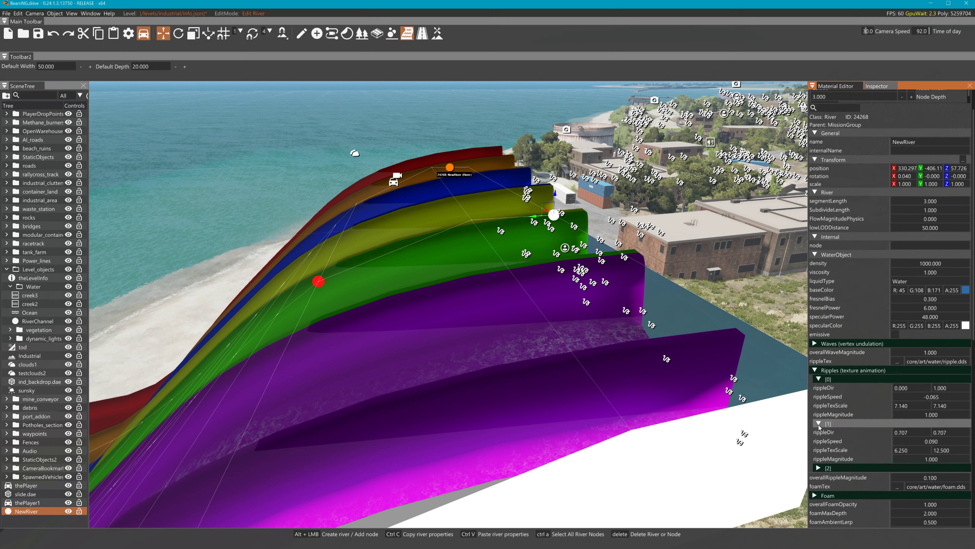
left_click(818, 468)
scroll(915, 423, "down", 2)
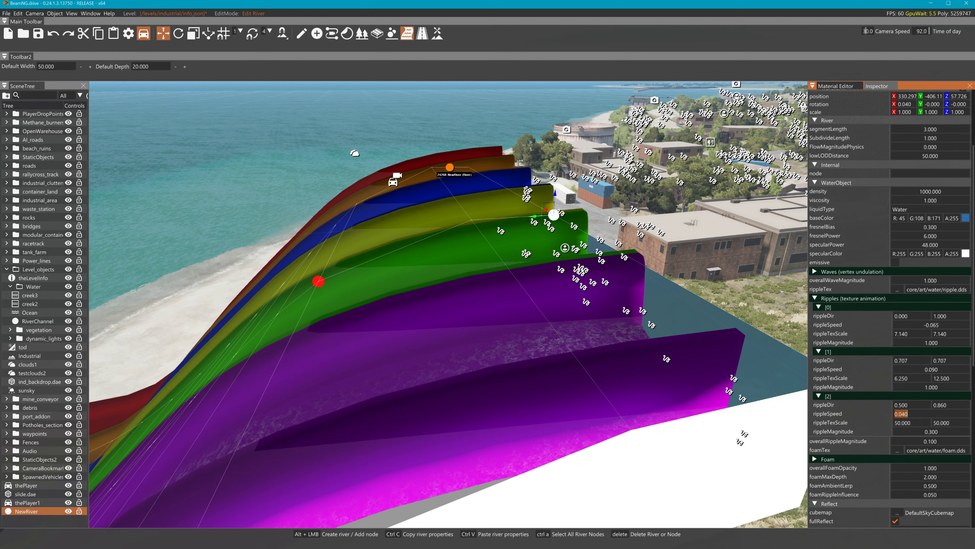
type("1")
key("Return")
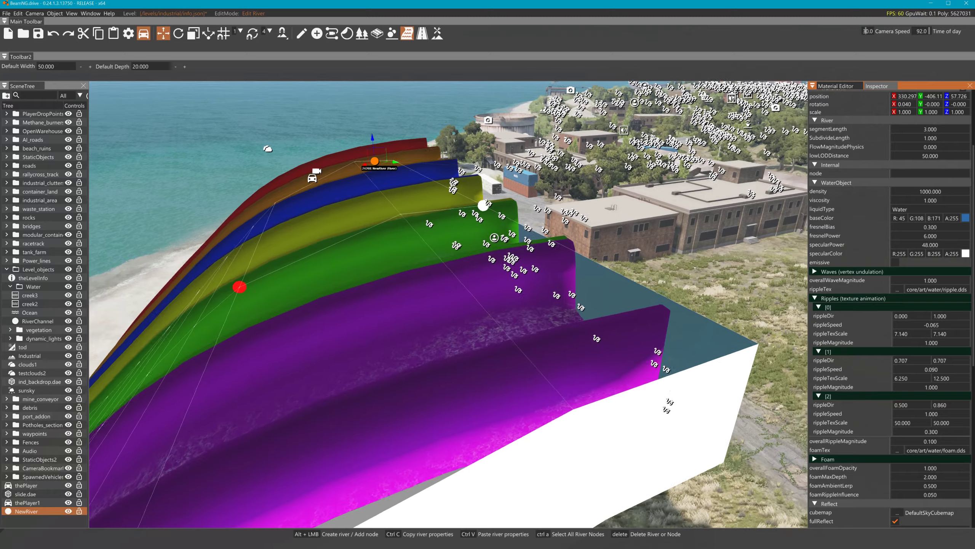
Raise NewRiver's overallRippleMagnitude from 0.1 to about 2.3
key("a")
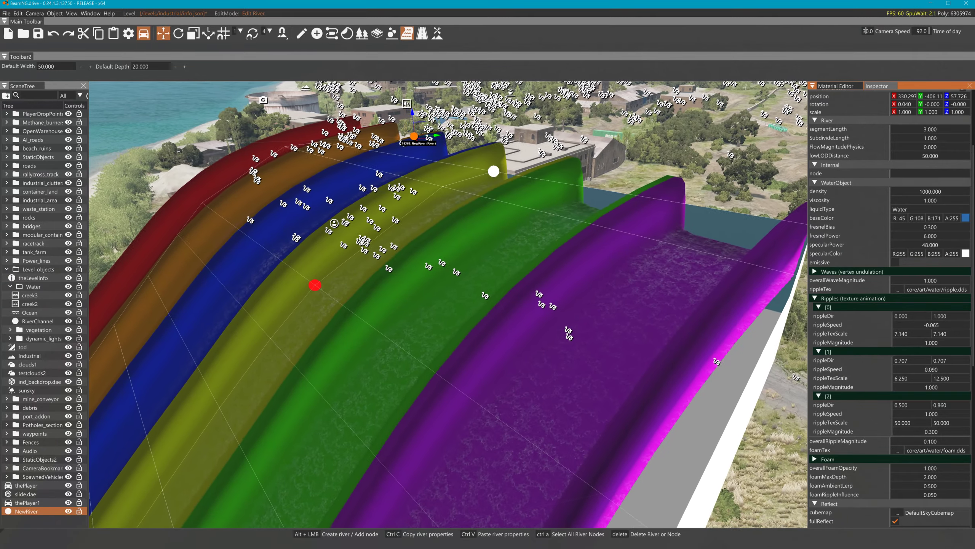
key("a")
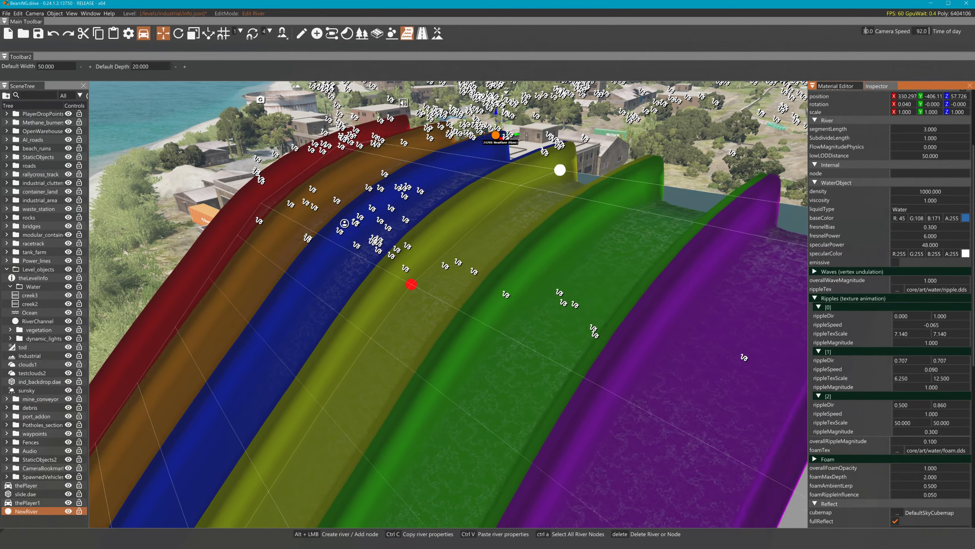
key("a")
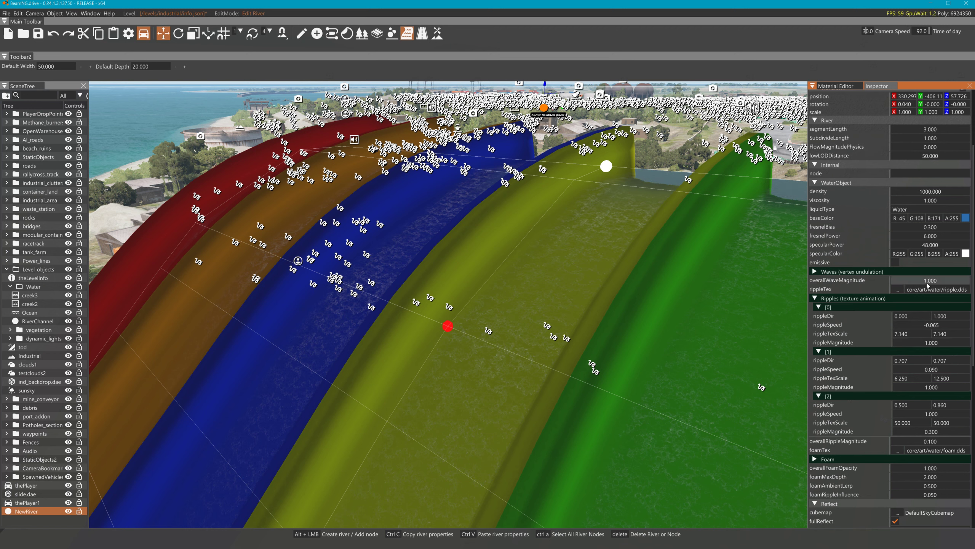
left_click_drag(924, 445, 931, 444)
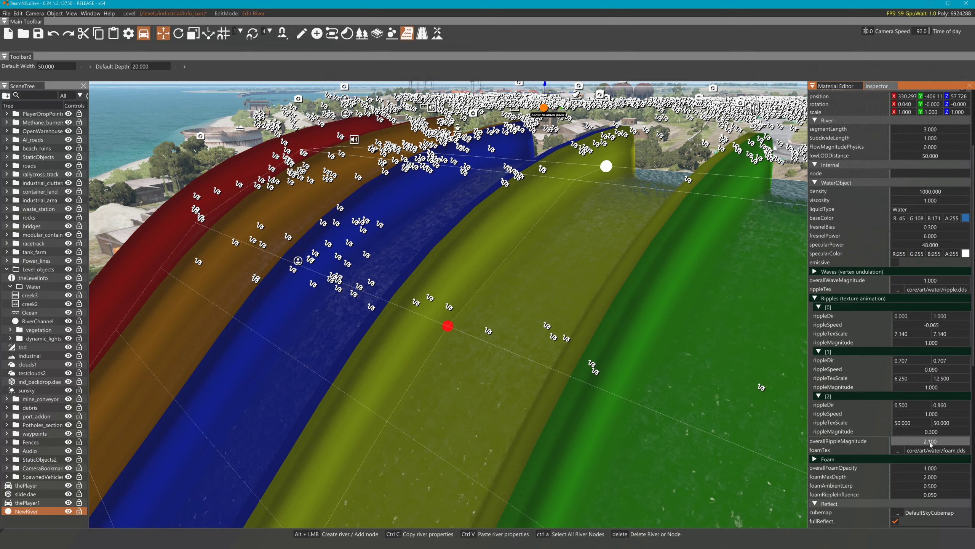
right_click_drag(752, 358, 800, 349)
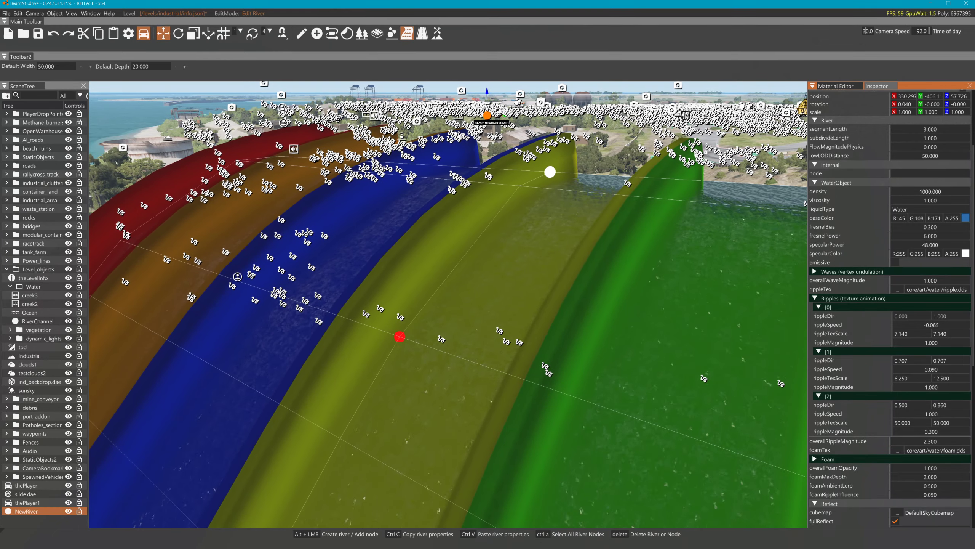
Adjust the first ripple layer's rippleDir and rippleSpeed
double_click(901, 316)
left_click(933, 369)
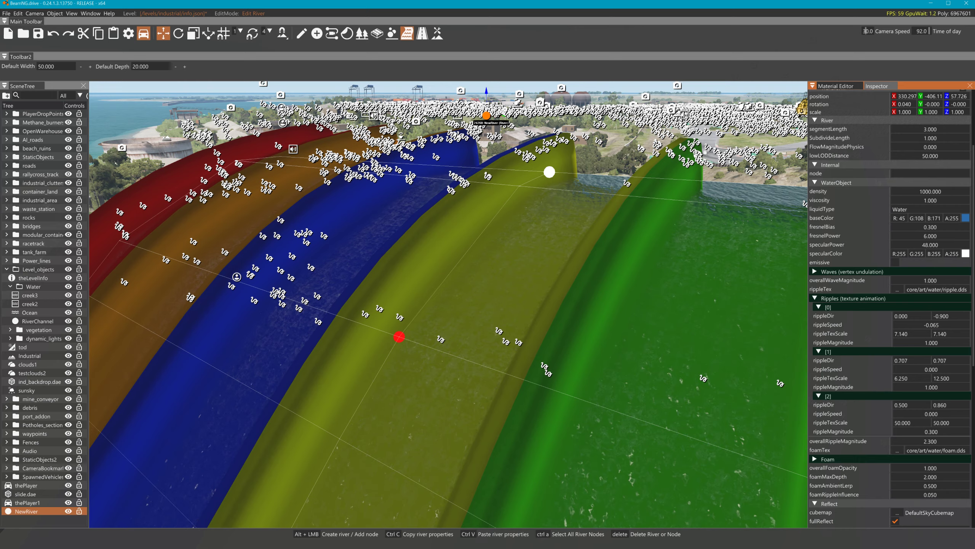
right_click_drag(713, 319, 673, 314)
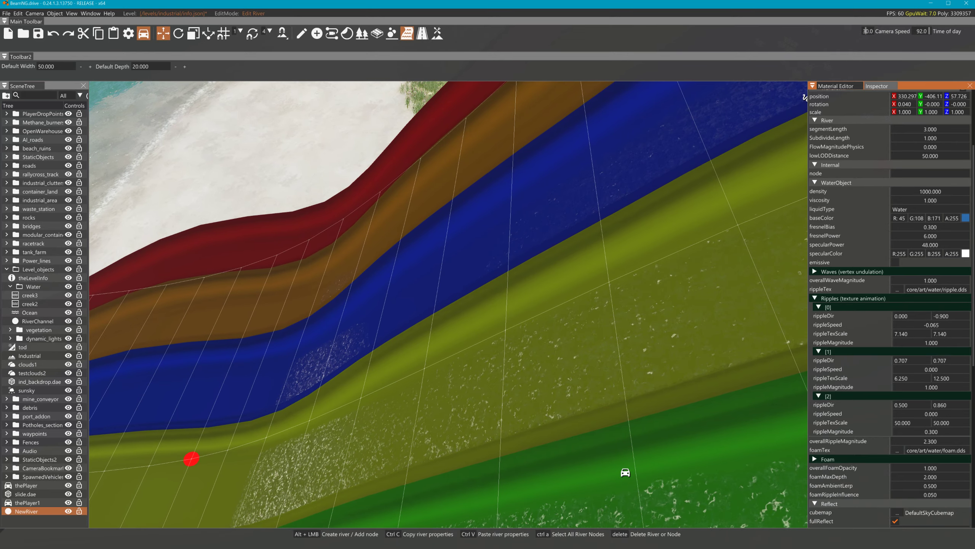
left_click_drag(939, 325, 953, 325)
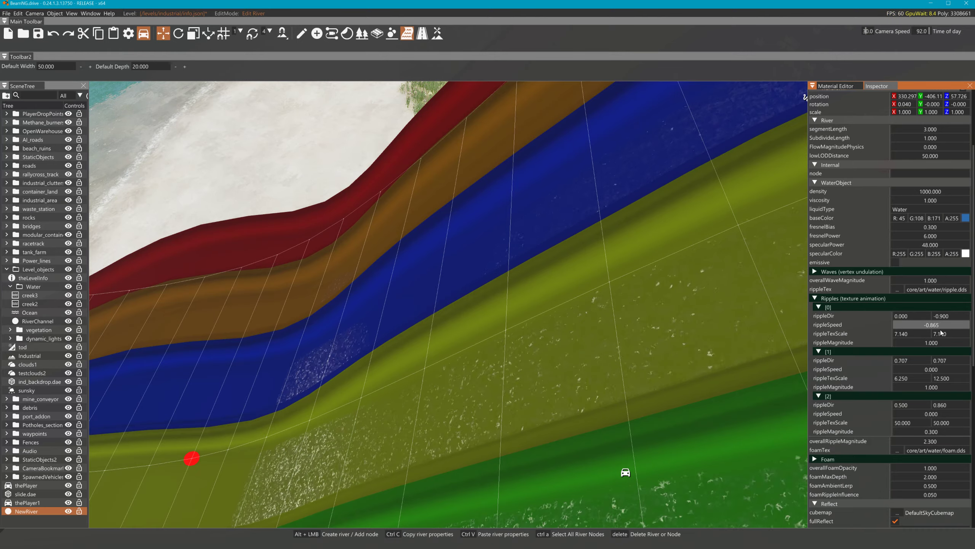
Set foam opacity to 0, reflectivity to 1.7 and waterFogDensity to 0.6, then deselect the river
key("s")
right_click_drag(752, 331, 537, 330)
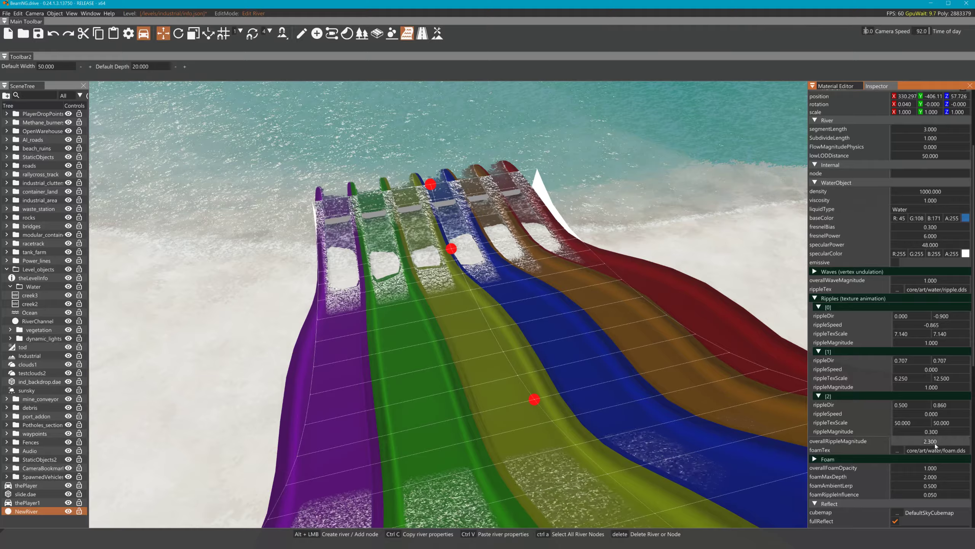
left_click_drag(934, 471, 935, 476)
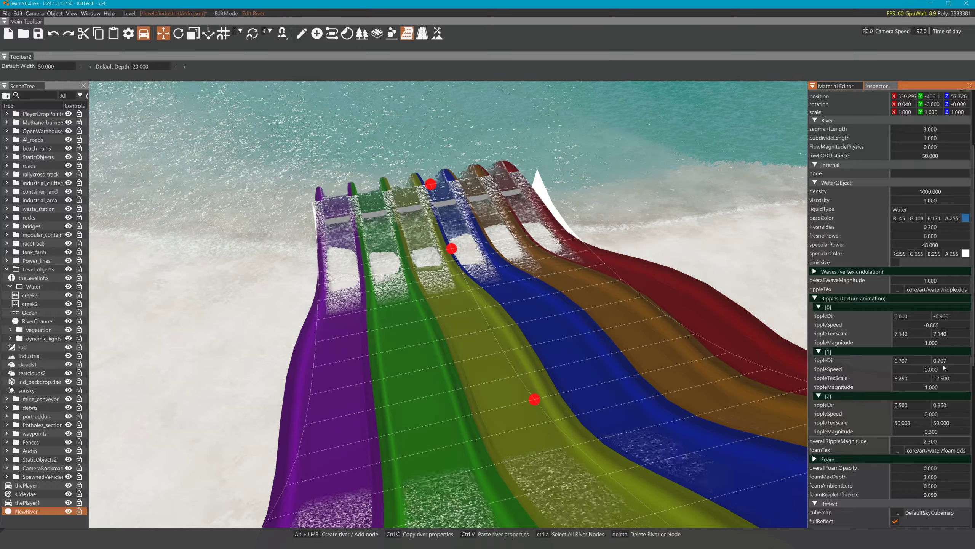
scroll(936, 468, "down", 3)
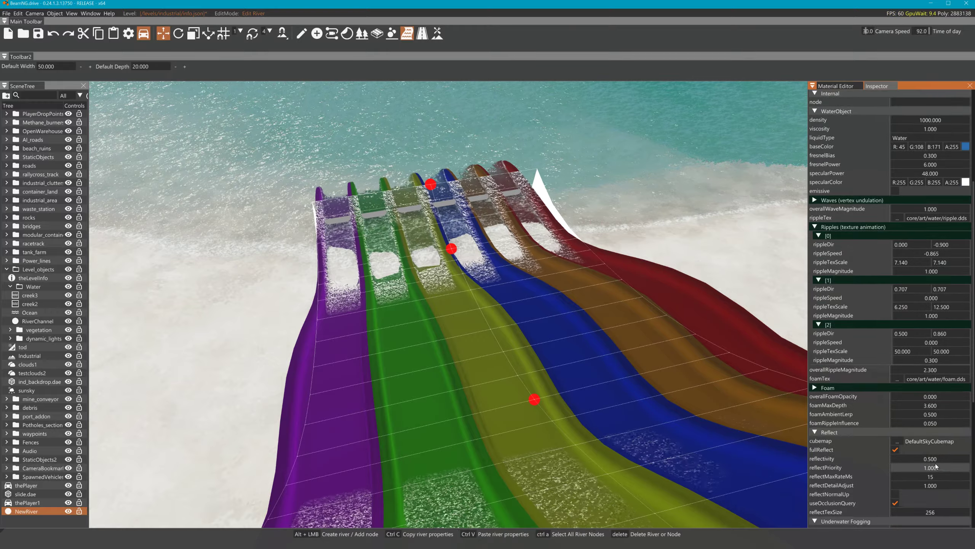
mouse_move(934, 460)
left_mouse_down()
mouse_move(893, 460)
mouse_move(930, 463)
left_mouse_up()
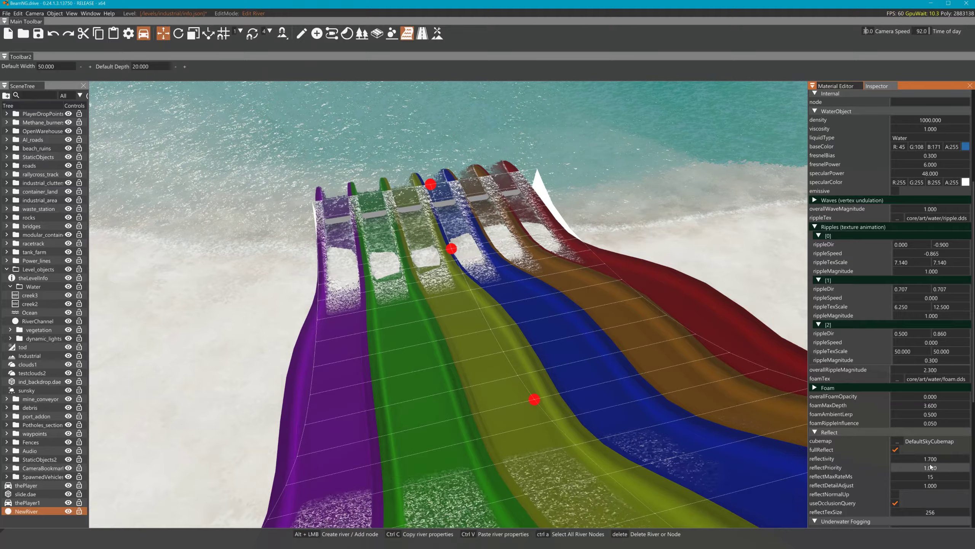
scroll(883, 420, "down", 3)
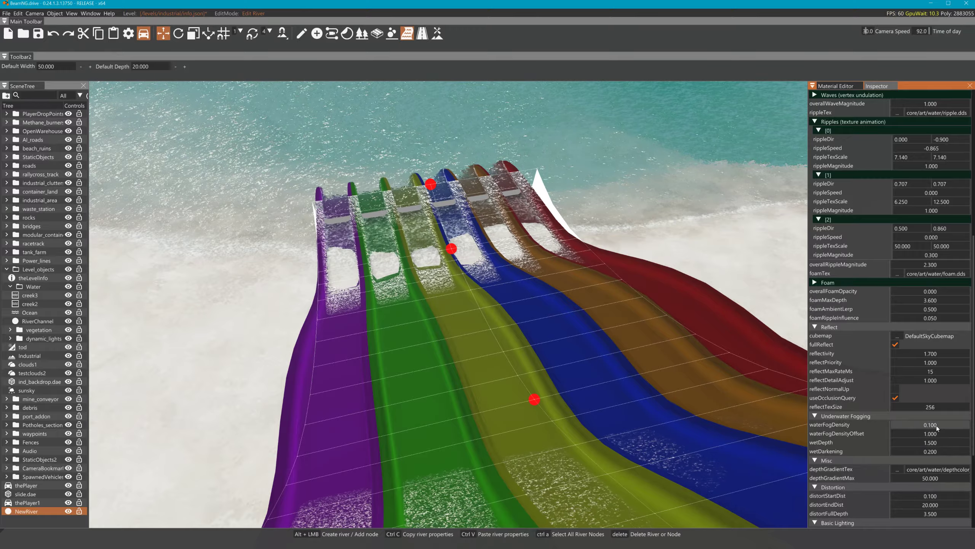
left_click_drag(938, 426, 939, 428)
left_click(638, 308)
Move the river's end node toward the lower left
key("s")
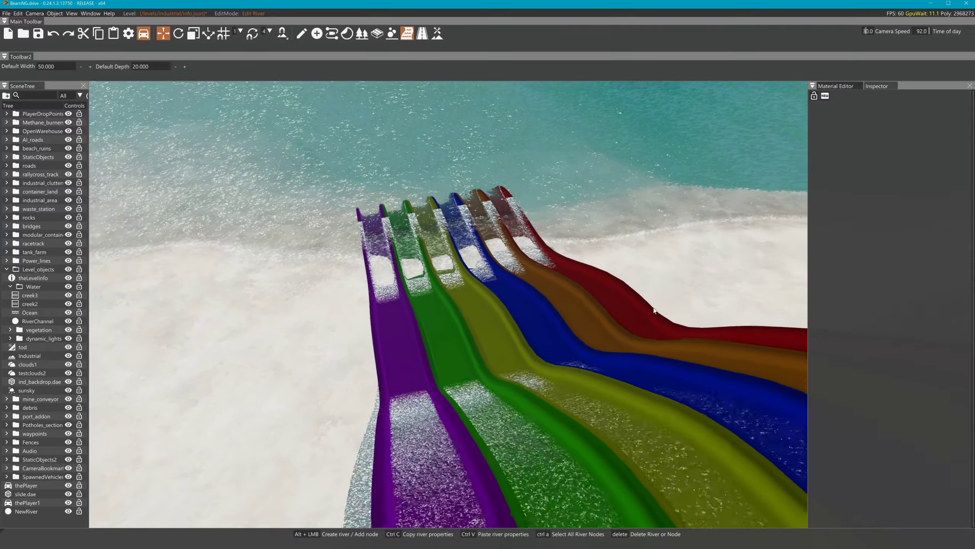
key("s")
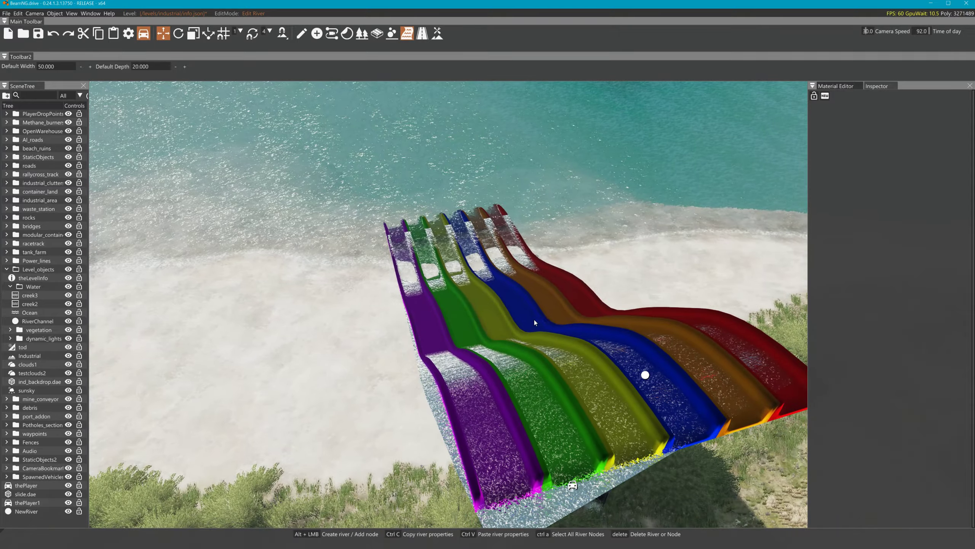
key("F11")
key("F11")
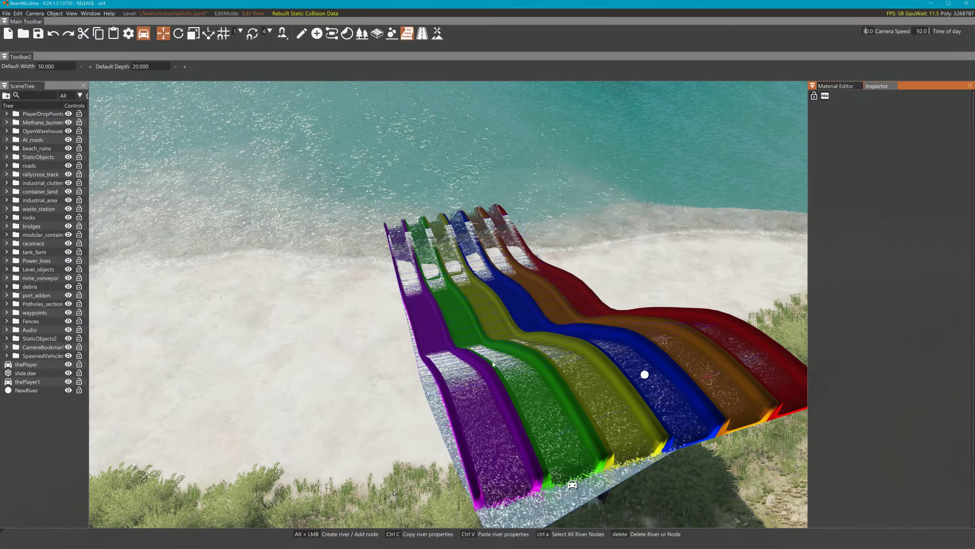
left_click(643, 375)
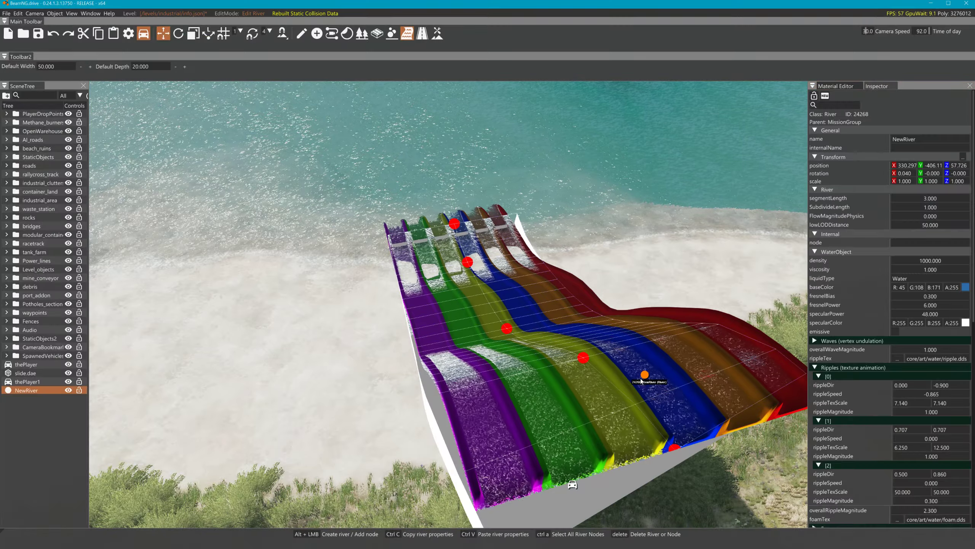
left_click(673, 448)
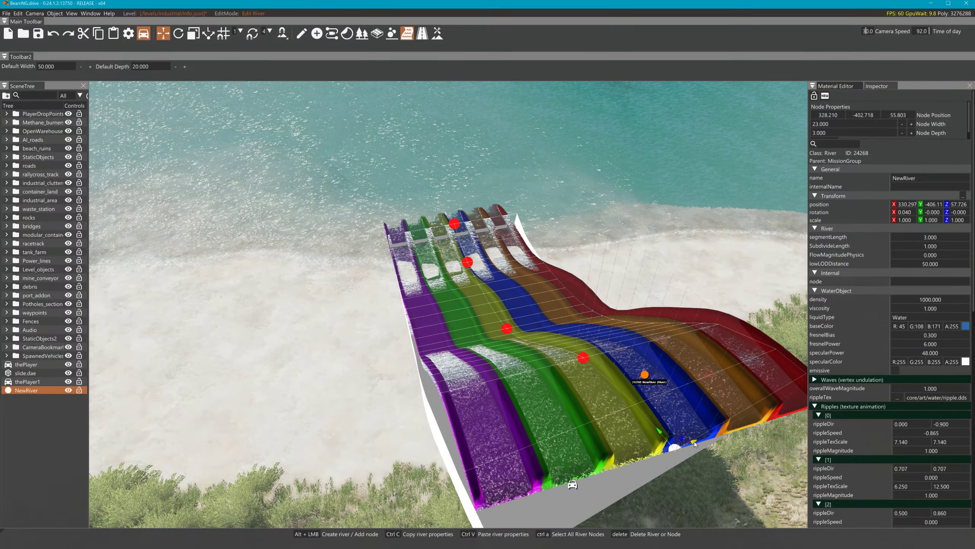
left_click_drag(695, 443, 647, 426)
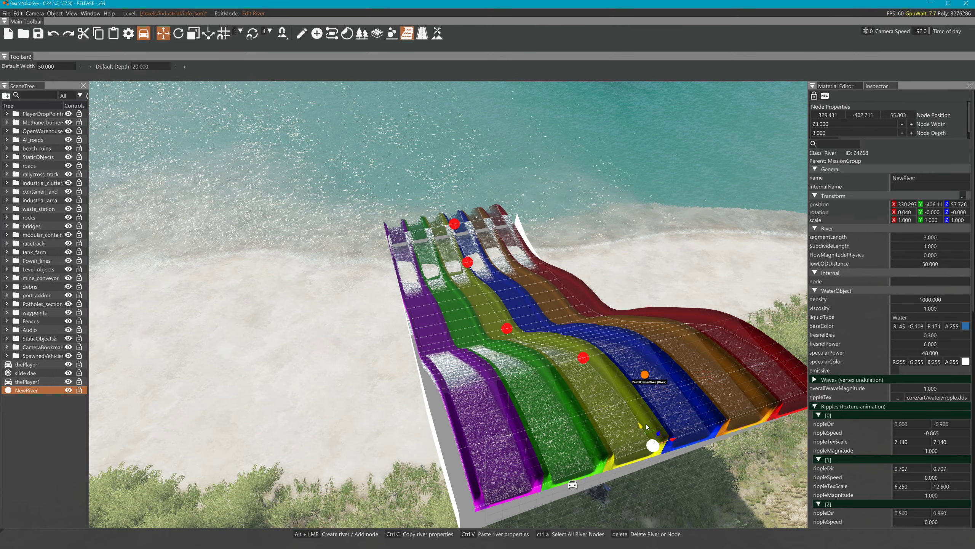
Raise a lower river node slightly, then move an upper node and undo that move
left_click(507, 315)
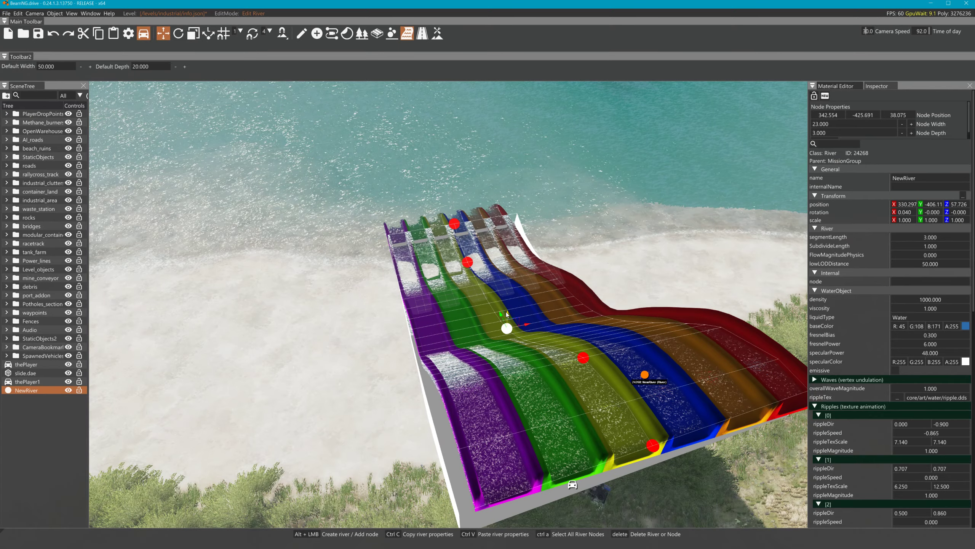
mouse_move(507, 313)
left_mouse_down()
mouse_move(483, 292)
mouse_move(496, 288)
mouse_move(496, 306)
left_mouse_up()
left_click(467, 261)
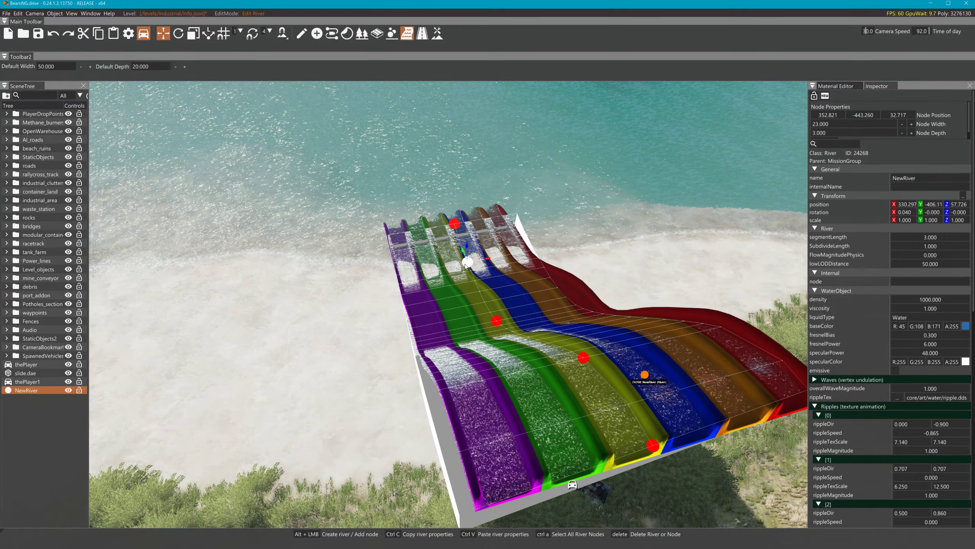
left_click_drag(464, 254, 493, 282)
key("ctrl+z")
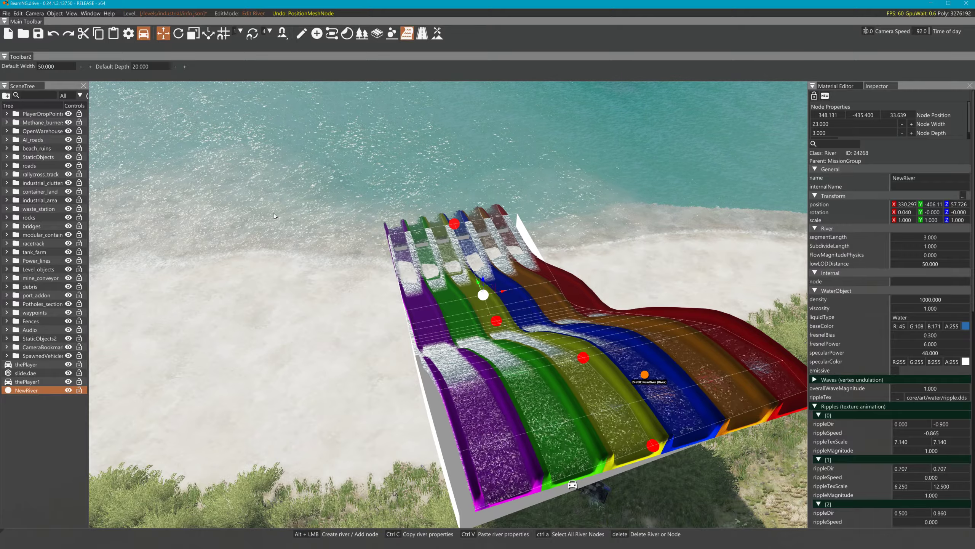
Rebuild the level's static collision data from the Edit menu
left_click(18, 14)
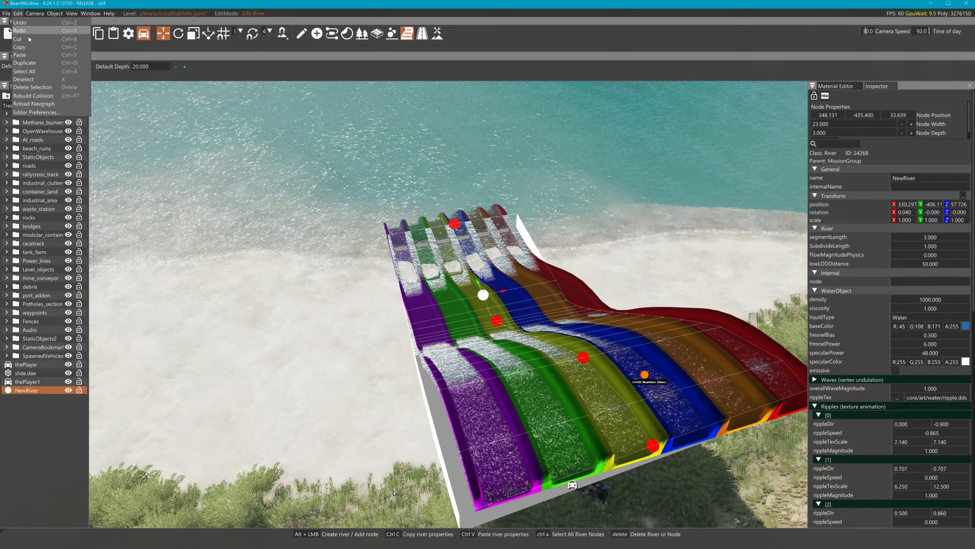
left_click(39, 96)
right_click_drag(451, 155, 452, 478)
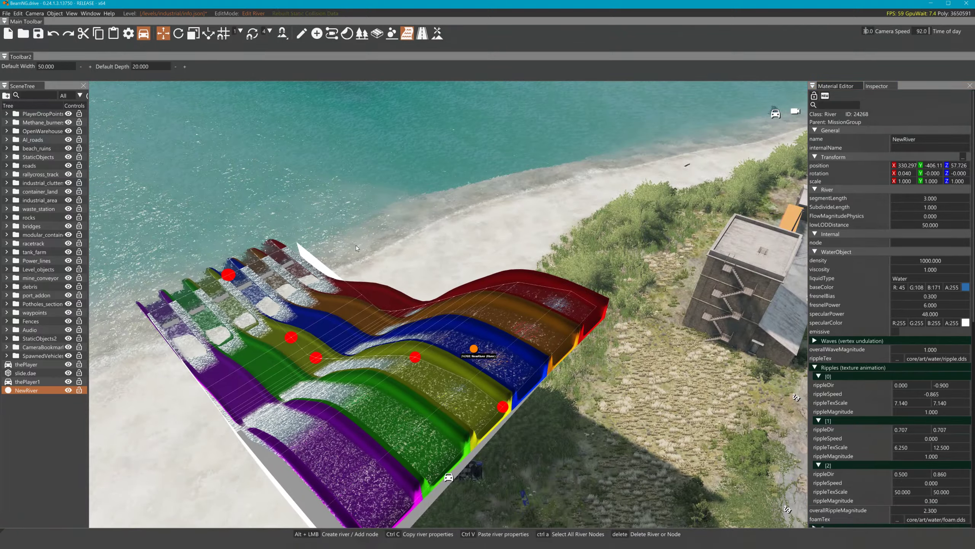
Lift, rotate and place the pickup thePlayer1 over the green and yellow slide lanes
left_click(303, 35)
left_click(448, 467)
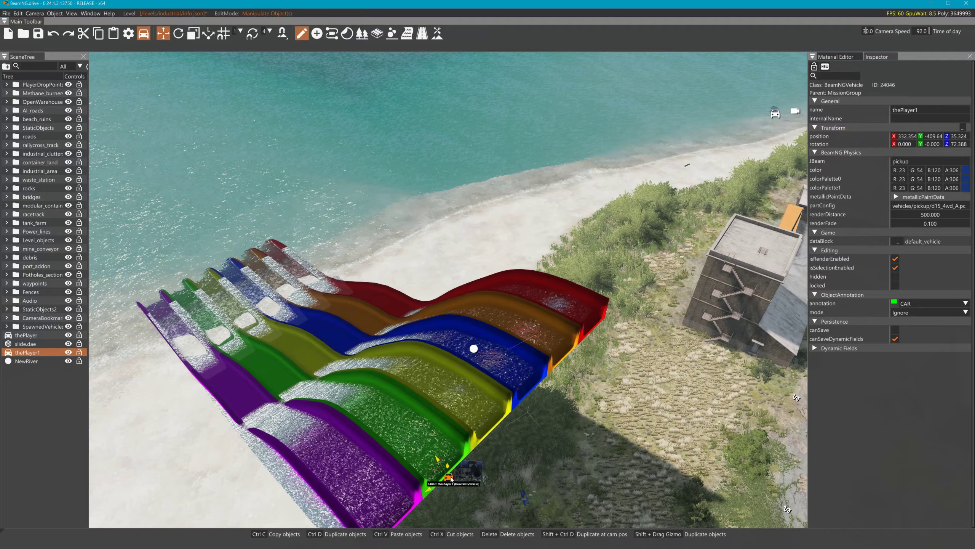
left_click_drag(448, 467, 457, 278)
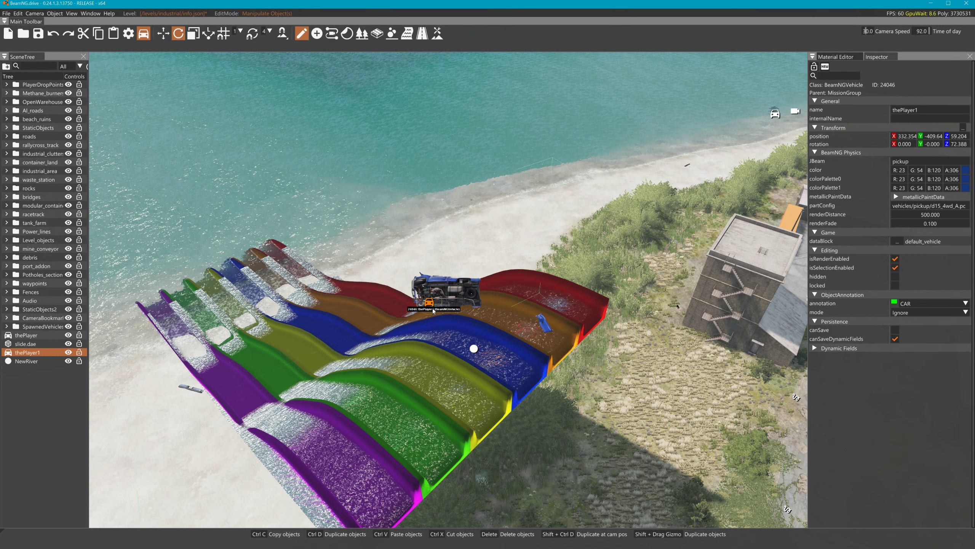
left_click_drag(431, 312, 439, 312)
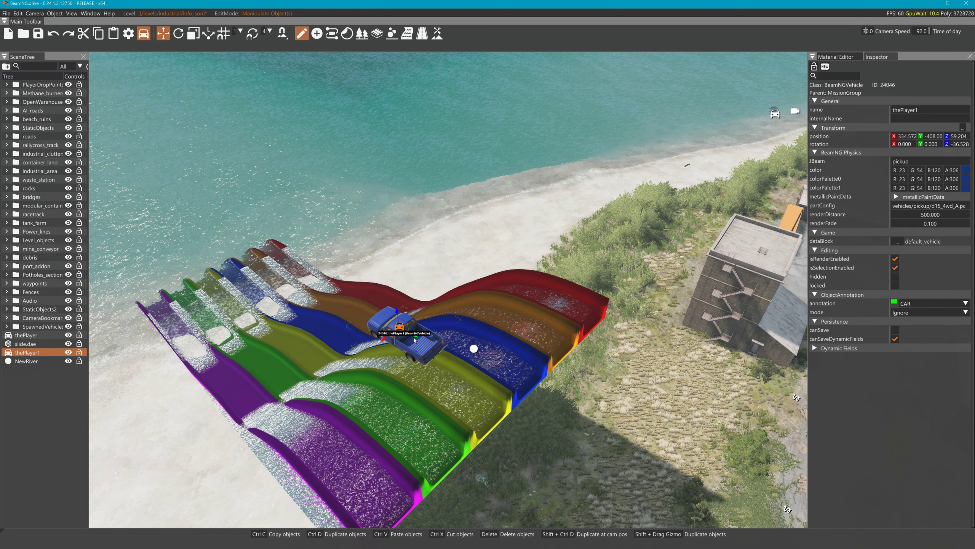
left_click_drag(415, 340, 447, 365)
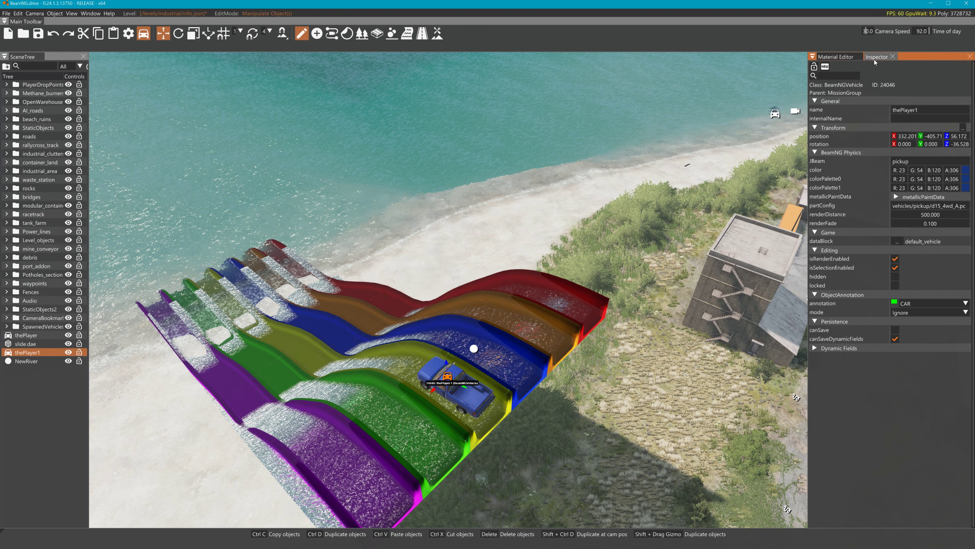
left_click(377, 35)
Set NewRiver's FlowMagnitudePhysics to 2, then 5, and rebuild the collision data
left_click(407, 34)
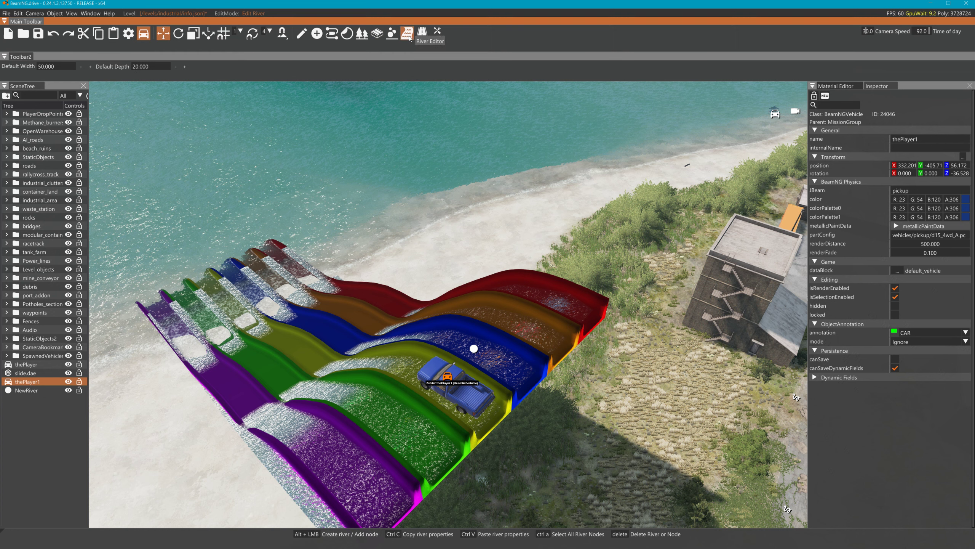
left_click(343, 396)
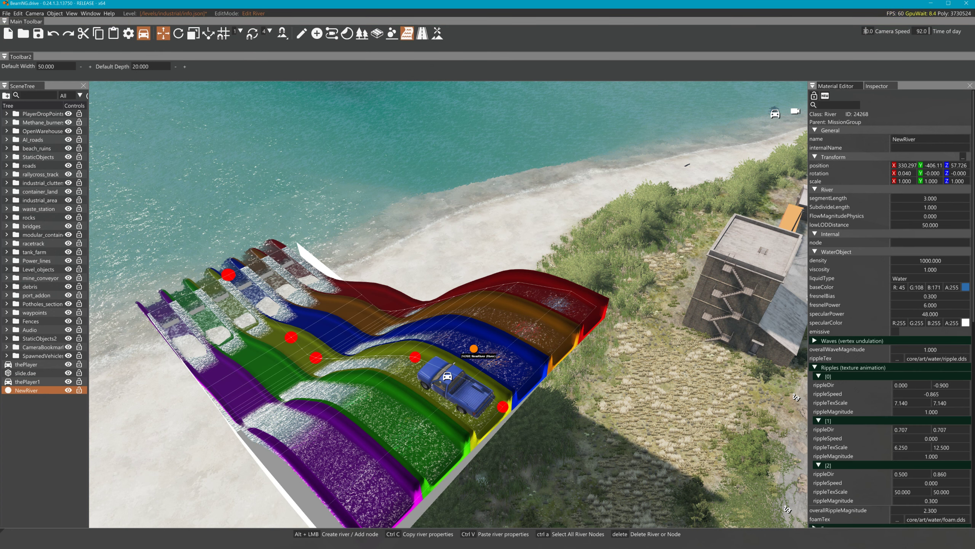
scroll(926, 416, "down", 3)
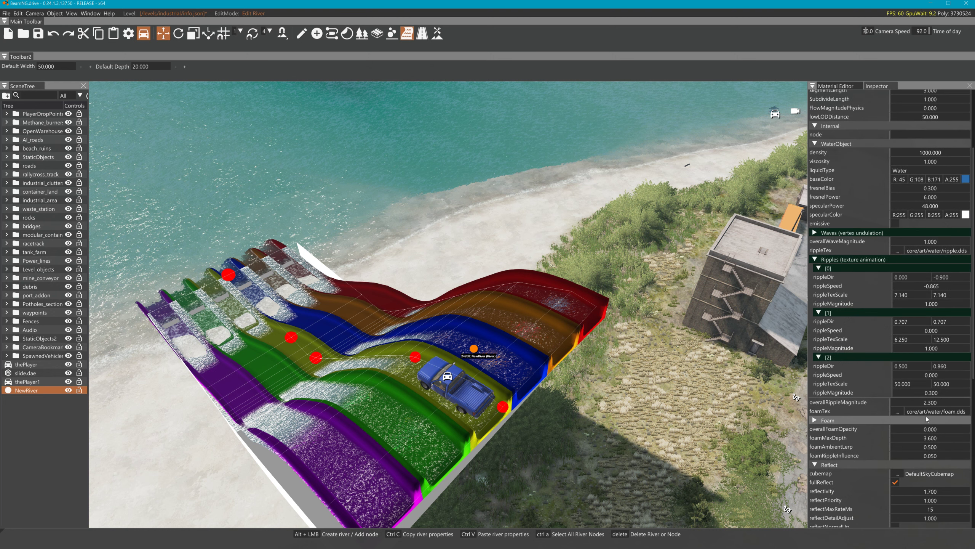
scroll(929, 414, "down", 6)
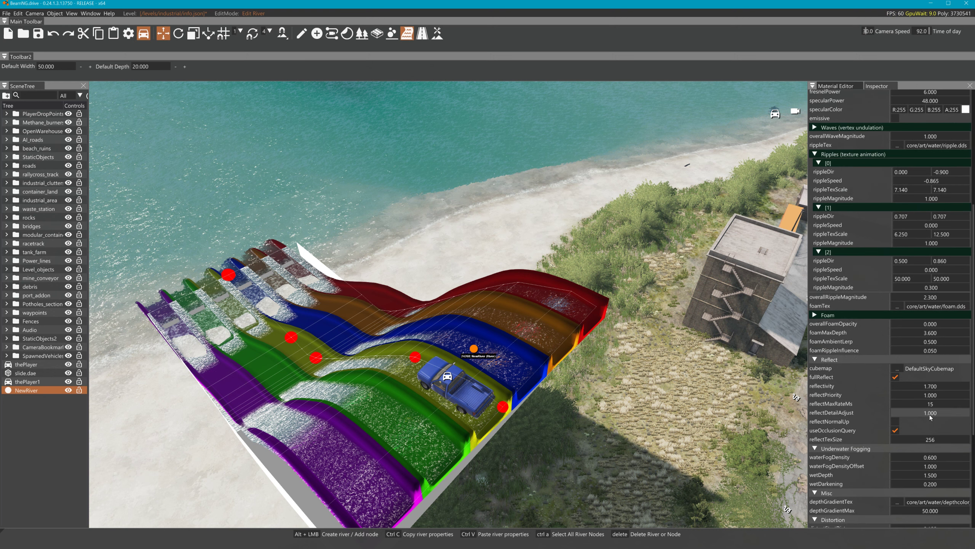
scroll(930, 415, "up", 9)
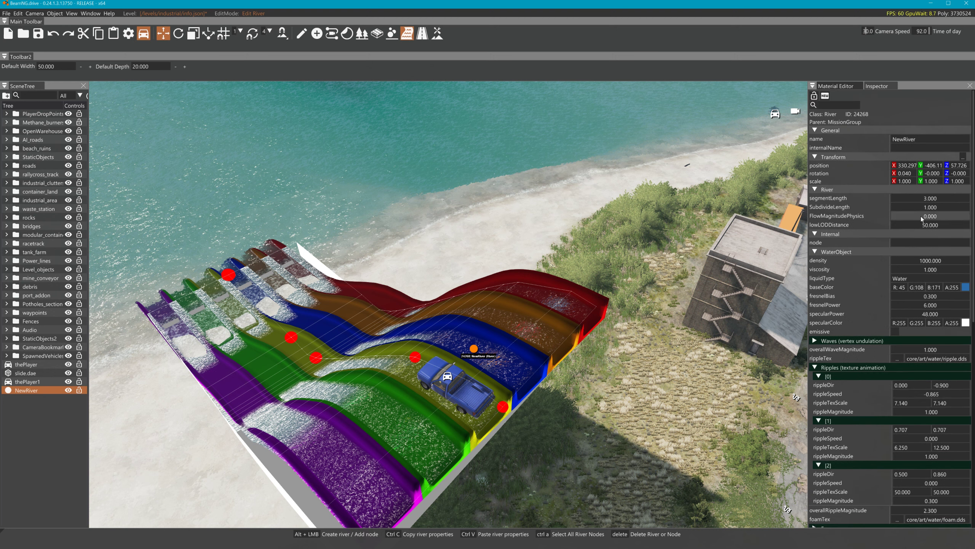
double_click(930, 216)
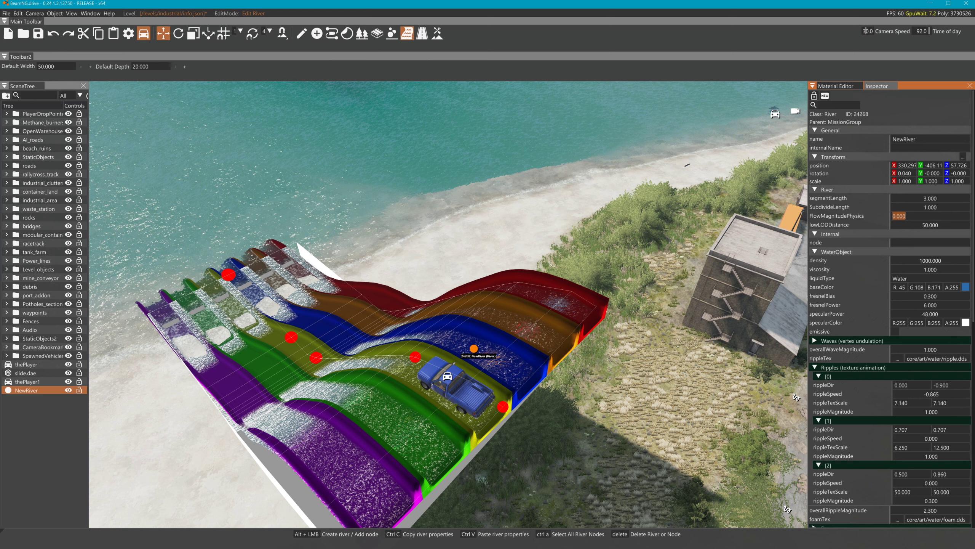
key("Return")
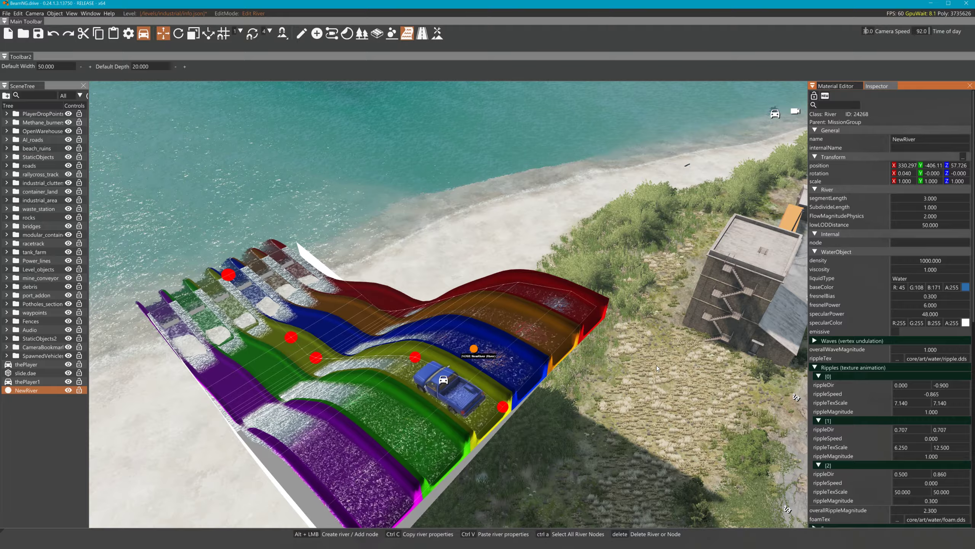
double_click(946, 216)
type("5")
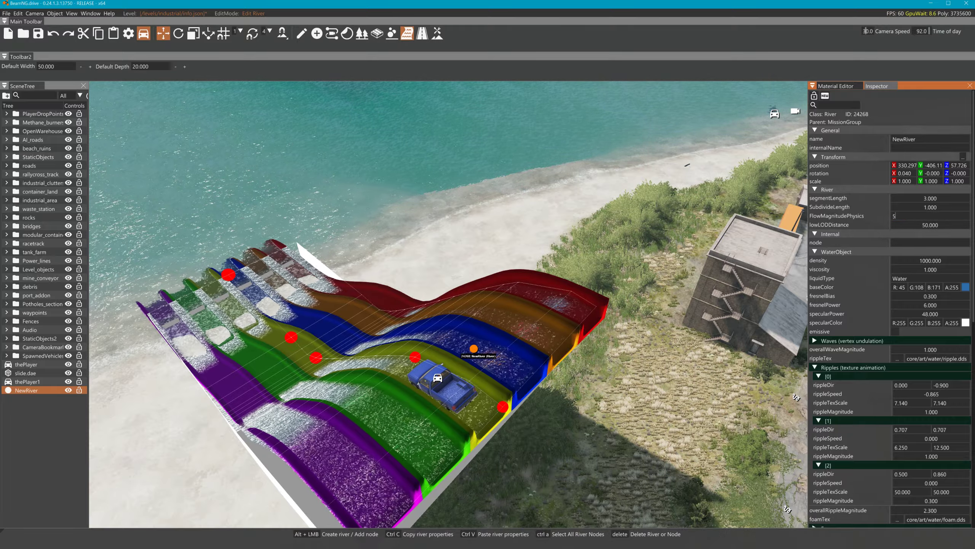
key("Return")
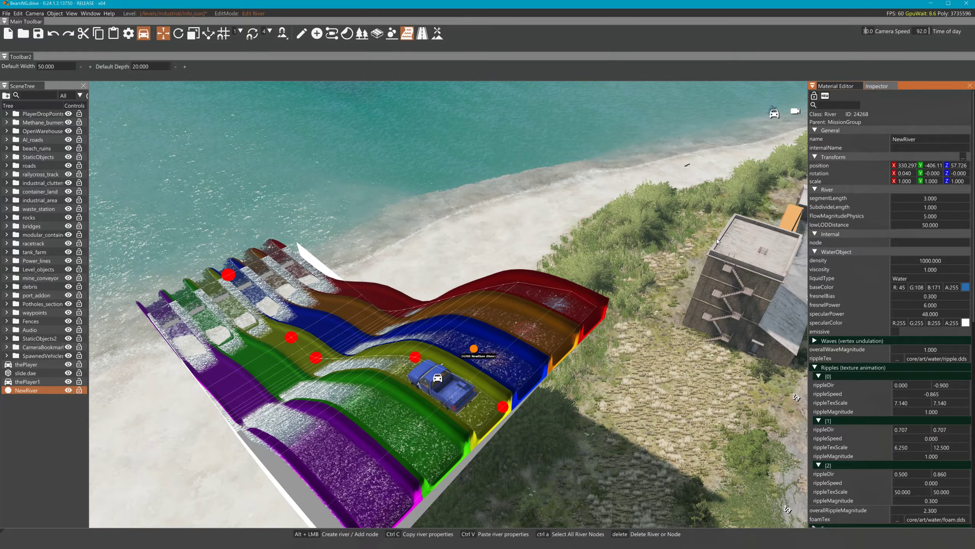
left_click(18, 13)
left_click(34, 97)
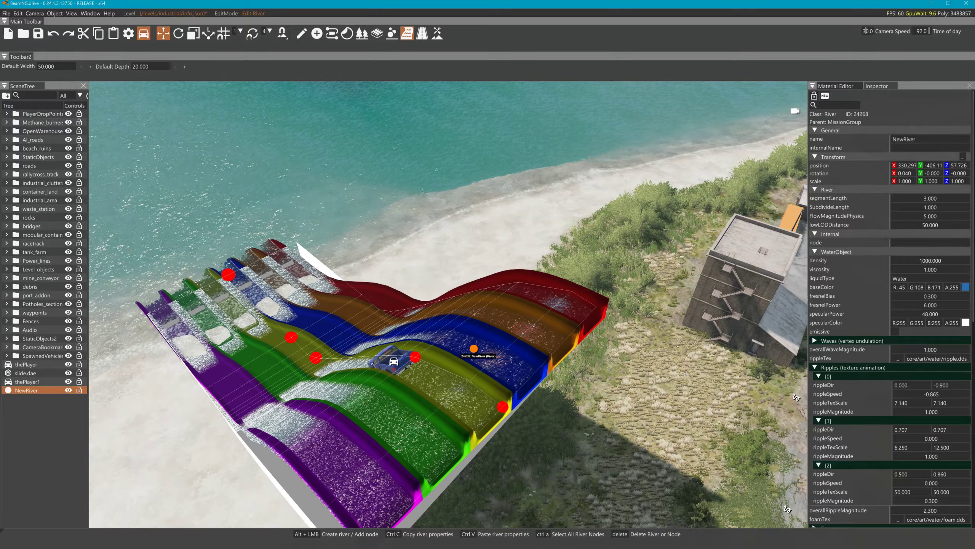
Test FlowMagnitudePhysics at 25 and 100, then return it to 5
double_click(930, 216)
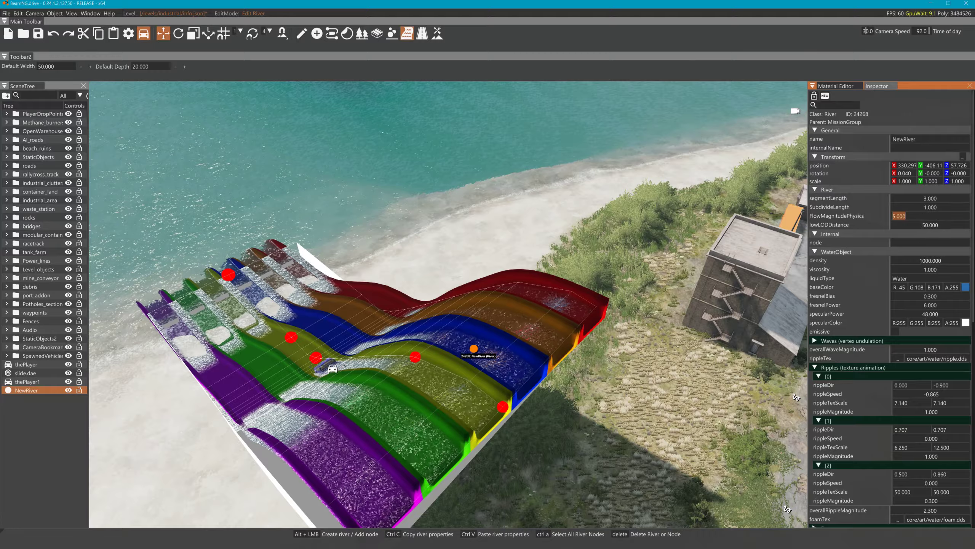
type("25")
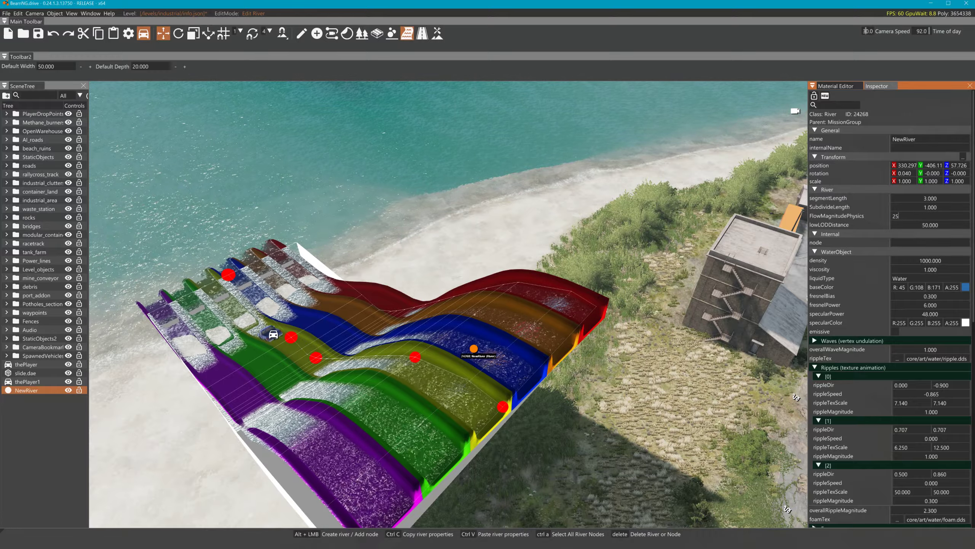
key("Return")
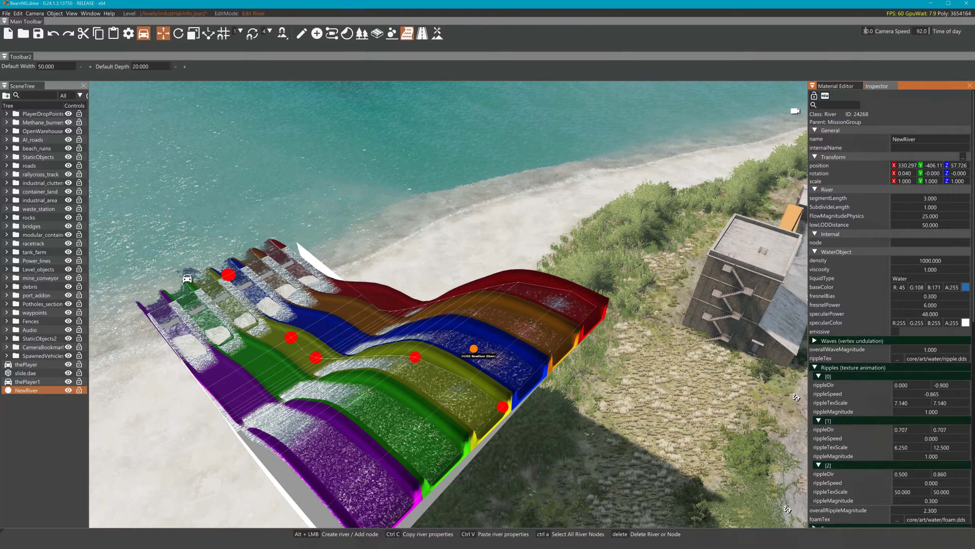
double_click(944, 217)
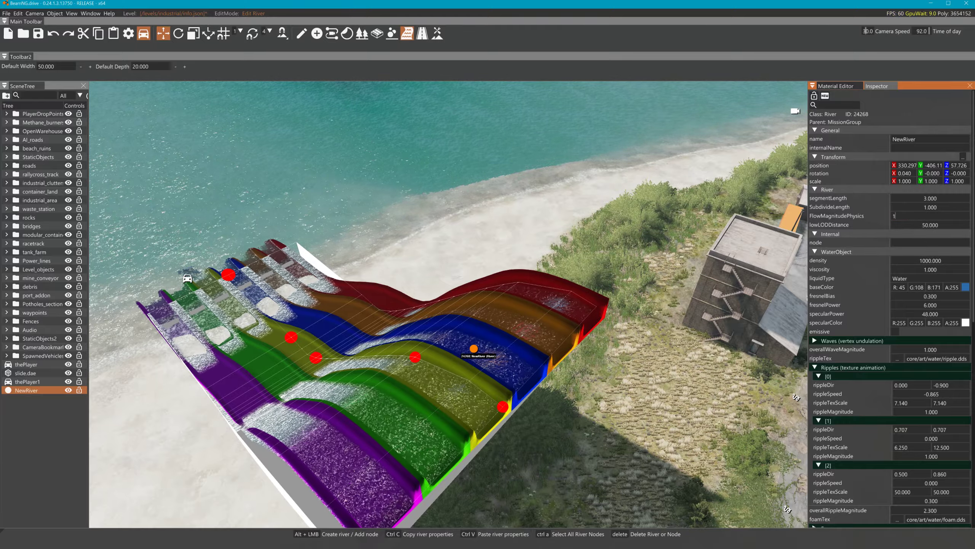
type("100")
key("Return")
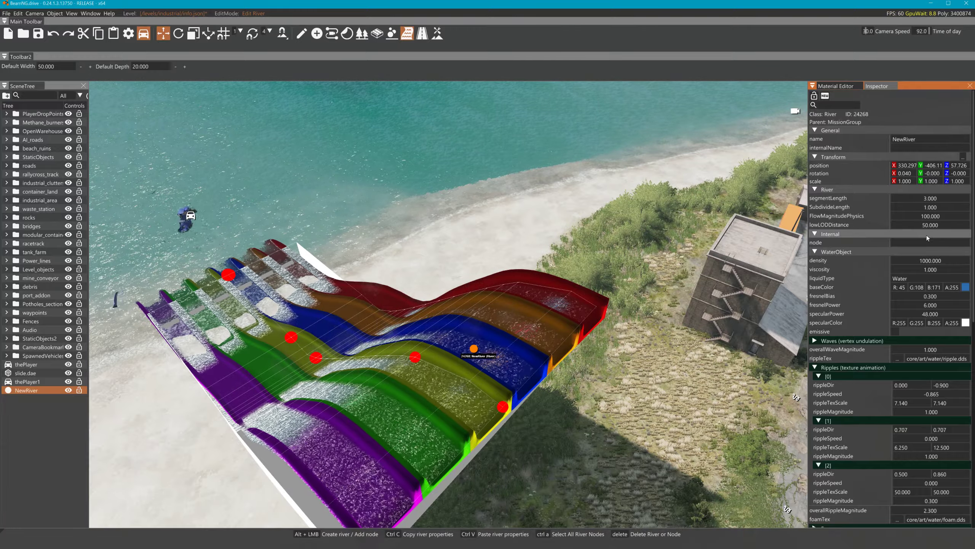
double_click(943, 215)
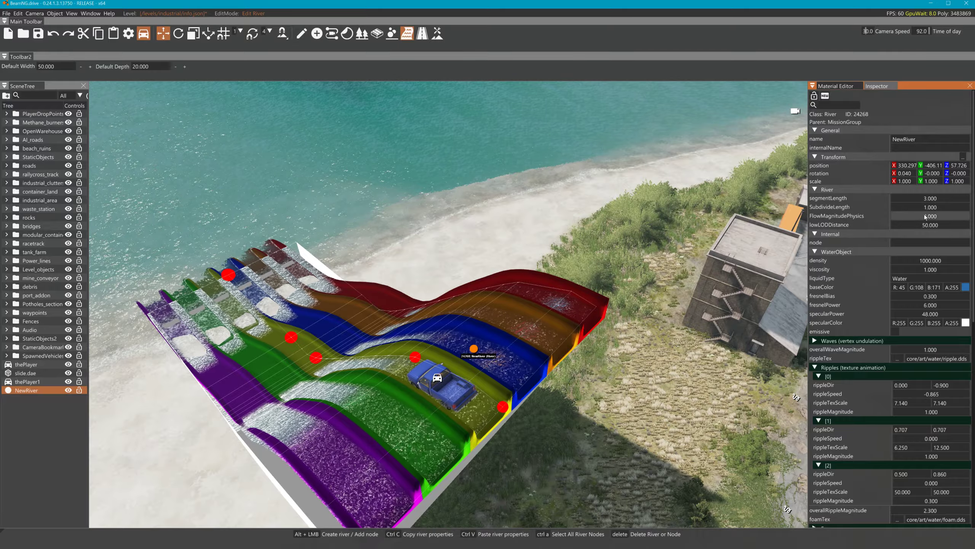
double_click(936, 218)
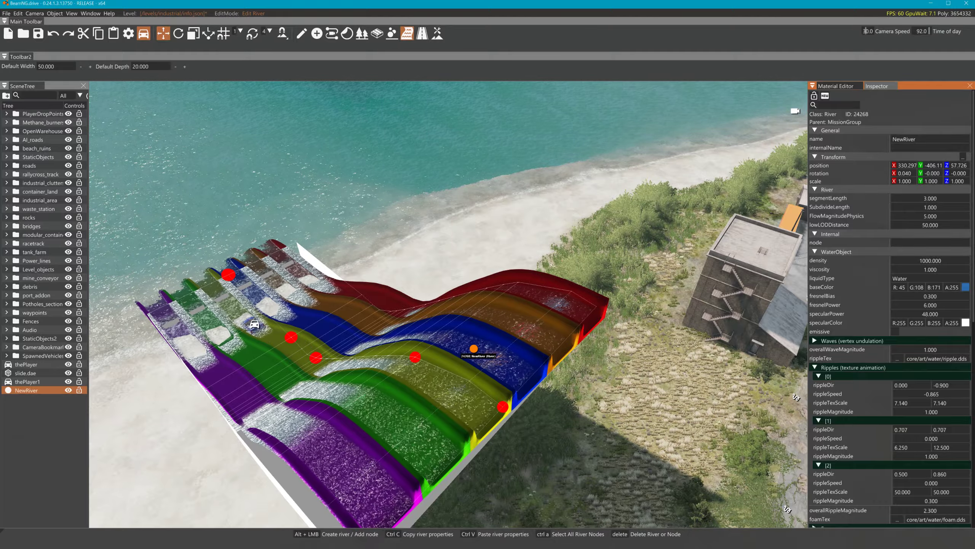
Add a new NewRiver node beyond the slide's upper end
key("a")
right_click_drag(448, 303, 545, 257)
key("w")
right_click_drag(676, 300, 687, 248)
key("s")
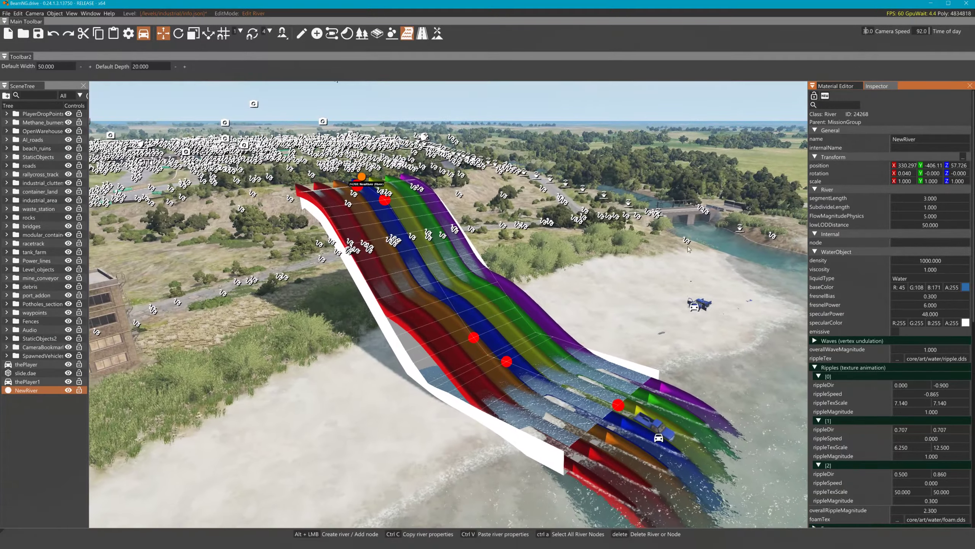
left_click(241, 168, "alt")
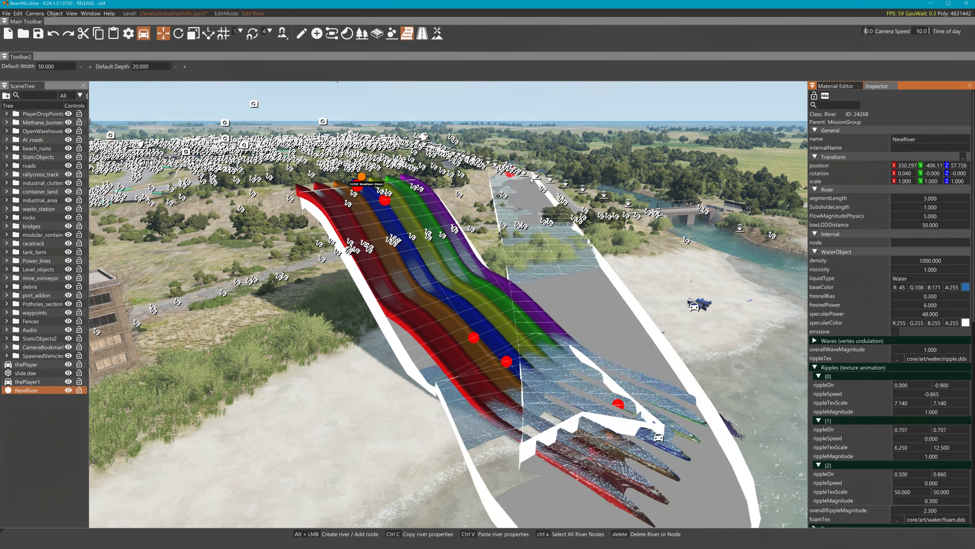